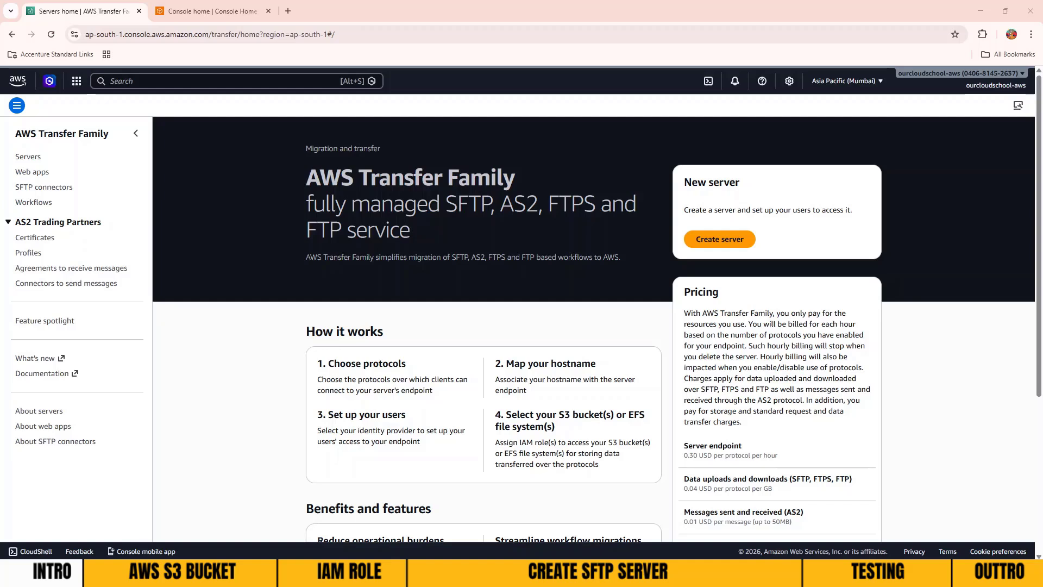
{"action": "key", "text": "ctrl+2"}
{"action": "left_click_drag", "start_coordinate": [677, 465], "coordinate": [863, 499]}
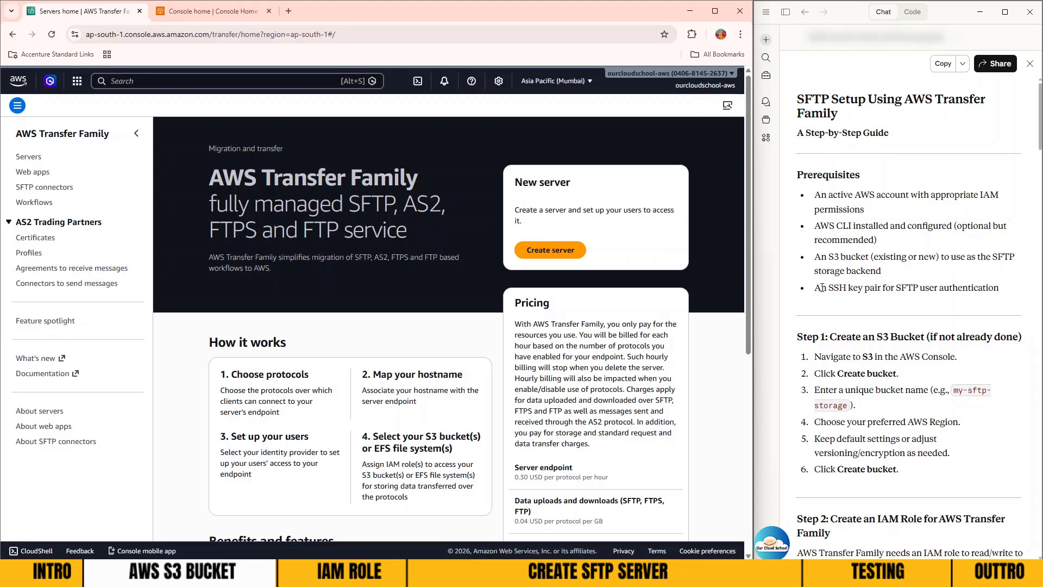
Following step 1 of the setup guide, open the S3 service from the AWS Console home and start creating a bucket
{"action": "scroll", "coordinate": [853, 258], "scroll_direction": "down", "scroll_amount": 3}
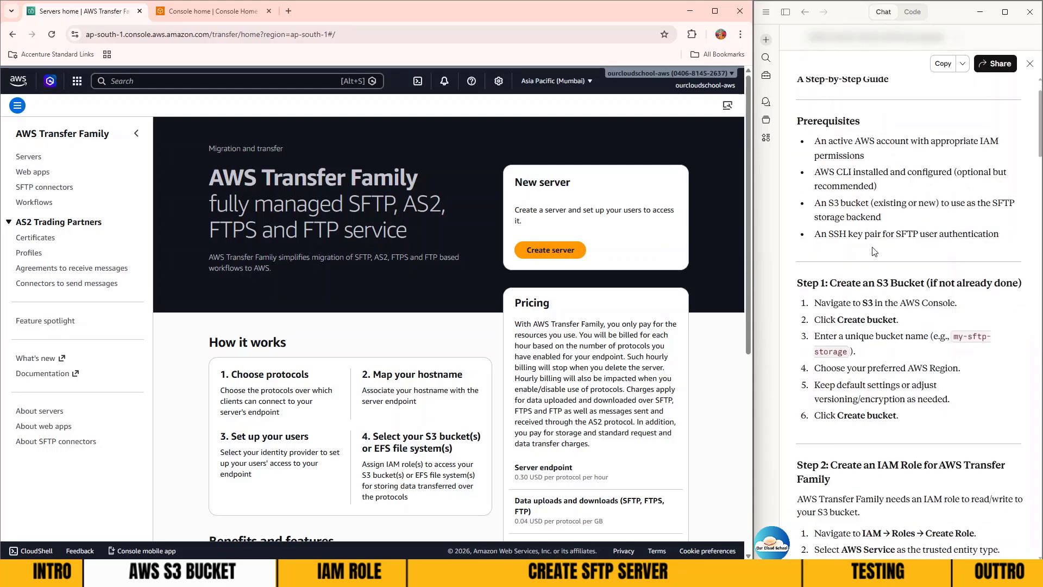
{"action": "scroll", "coordinate": [837, 210], "scroll_direction": "down", "scroll_amount": 3}
{"action": "scroll", "coordinate": [836, 211], "scroll_direction": "up", "scroll_amount": 2}
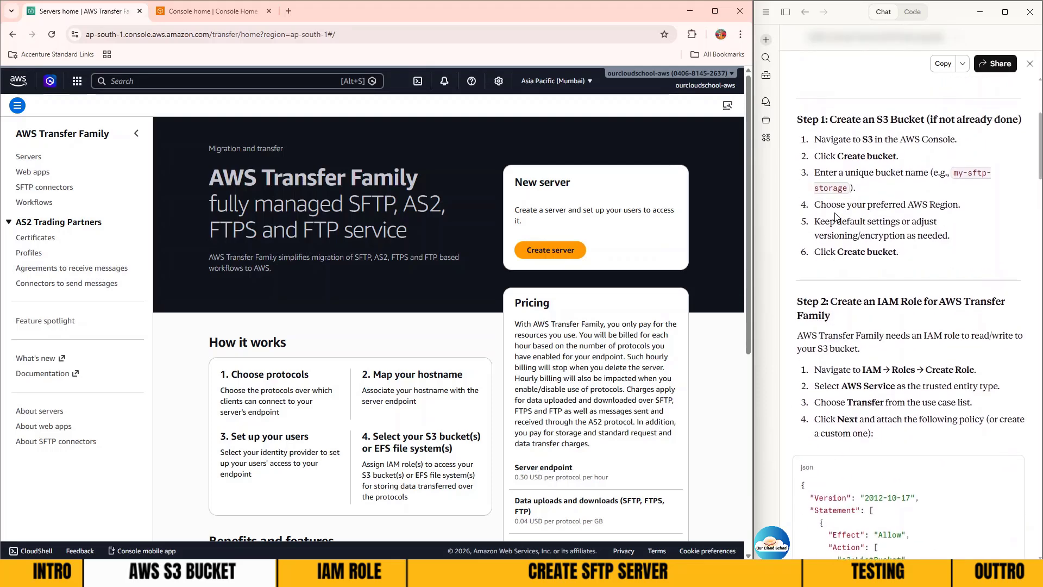
{"action": "left_click", "coordinate": [205, 12]}
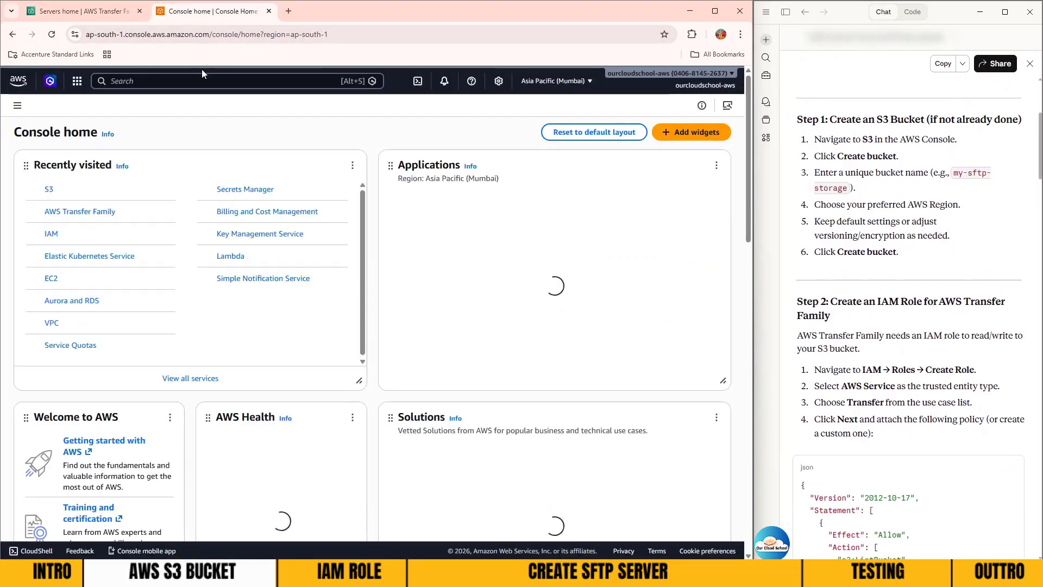
{"action": "left_click", "coordinate": [49, 189]}
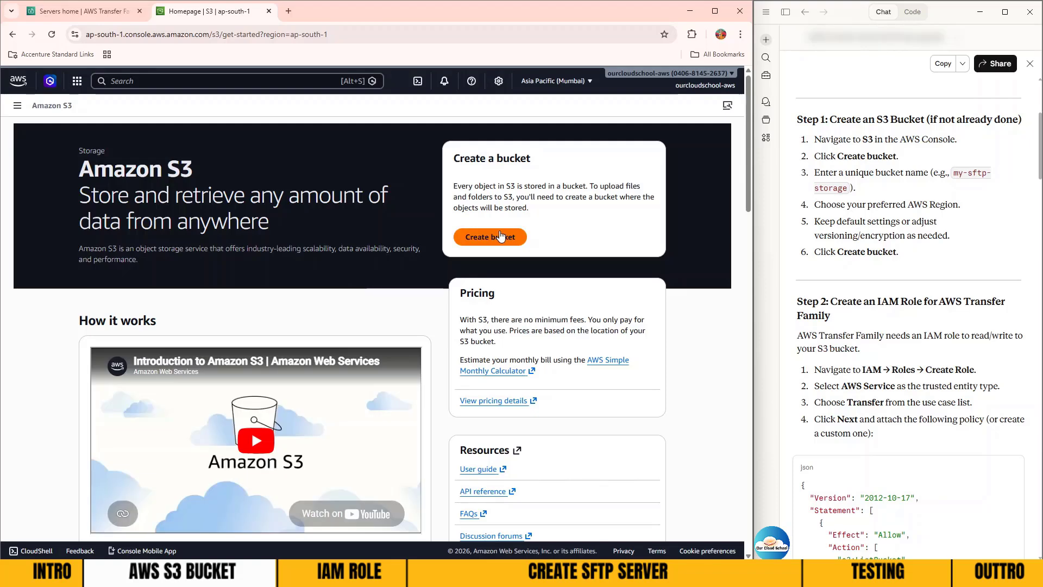
{"action": "left_click", "coordinate": [500, 236]}
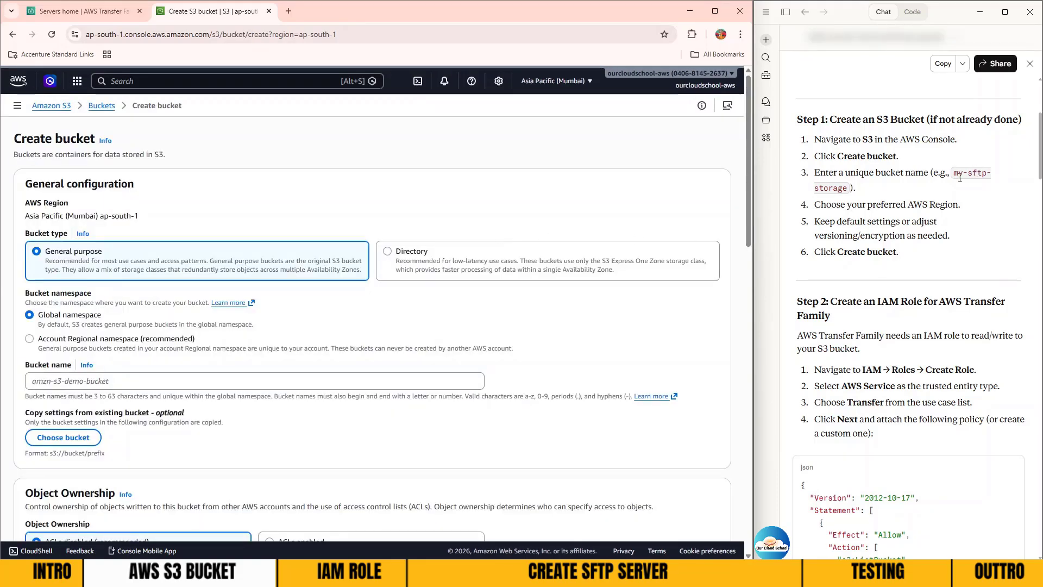
Name the new bucket my-sftp-storage-001, using the example bucket name from the guide with the suffix -001
{"action": "left_click_drag", "start_coordinate": [954, 173], "coordinate": [849, 193]}
{"action": "key", "text": "ctrl+c"}
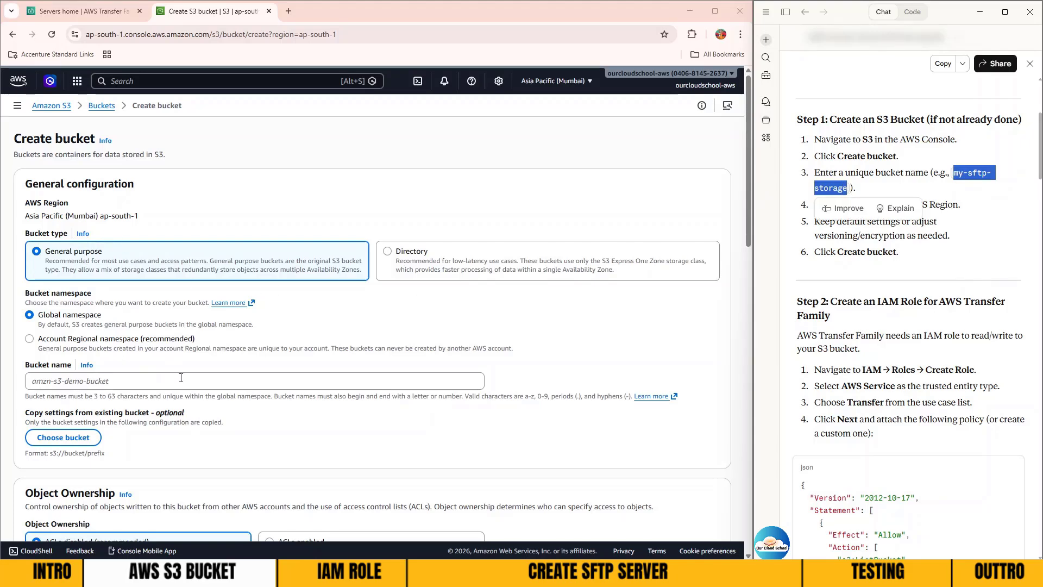
{"action": "left_click", "coordinate": [114, 386]}
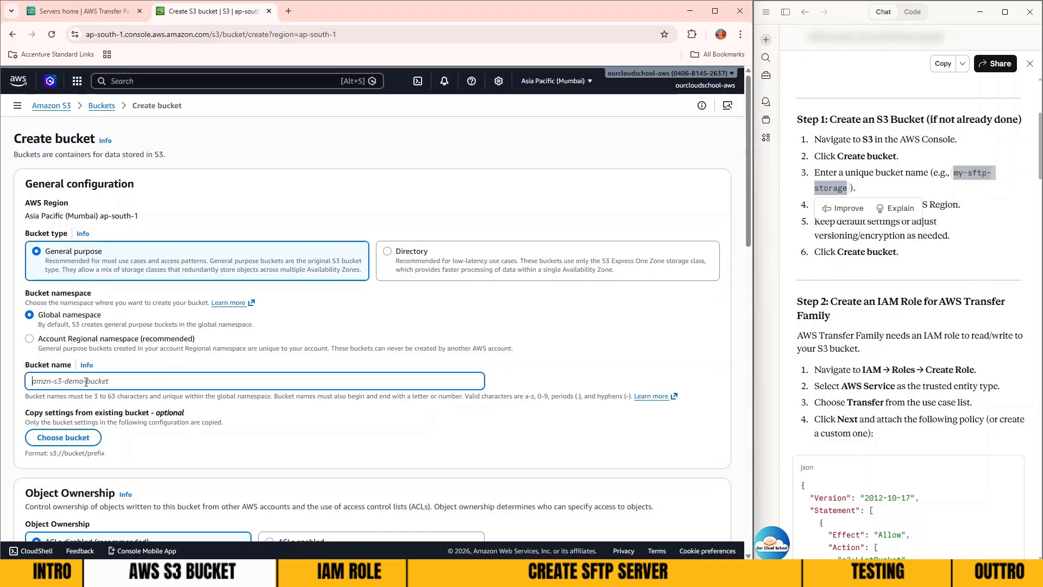
{"action": "key", "text": "ctrl+v"}
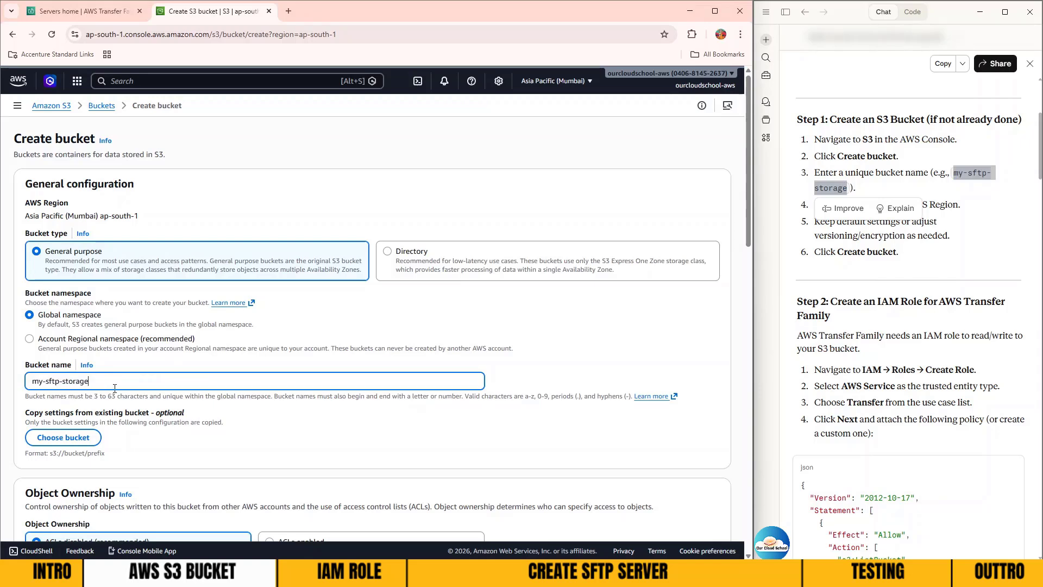
{"action": "type", "text": "-001"}
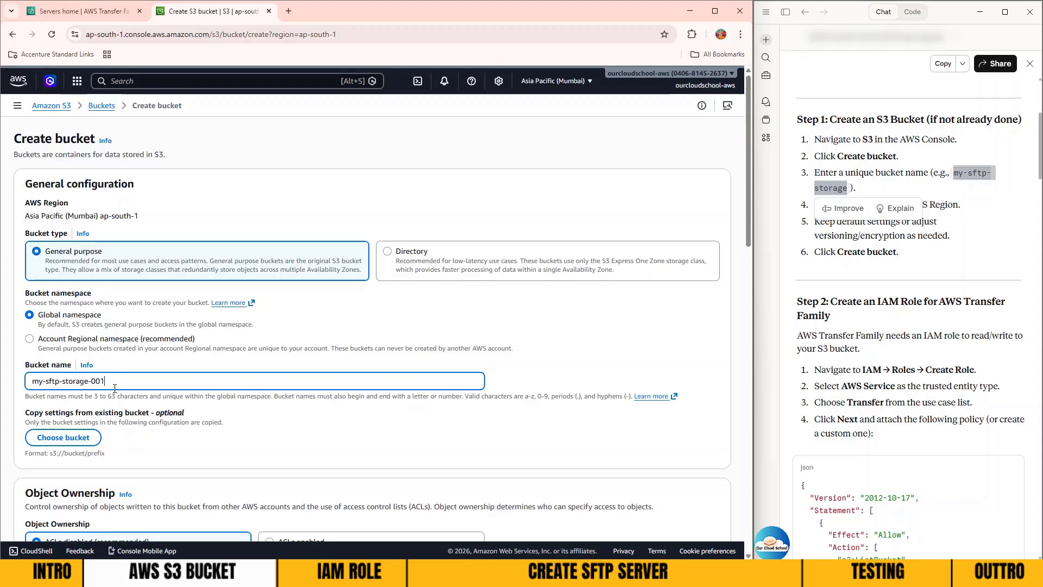
{"action": "double_click", "coordinate": [95, 381]}
Keep the default ownership, public access, versioning and encryption settings and create the bucket
{"action": "scroll", "coordinate": [225, 375], "scroll_direction": "down", "scroll_amount": 4}
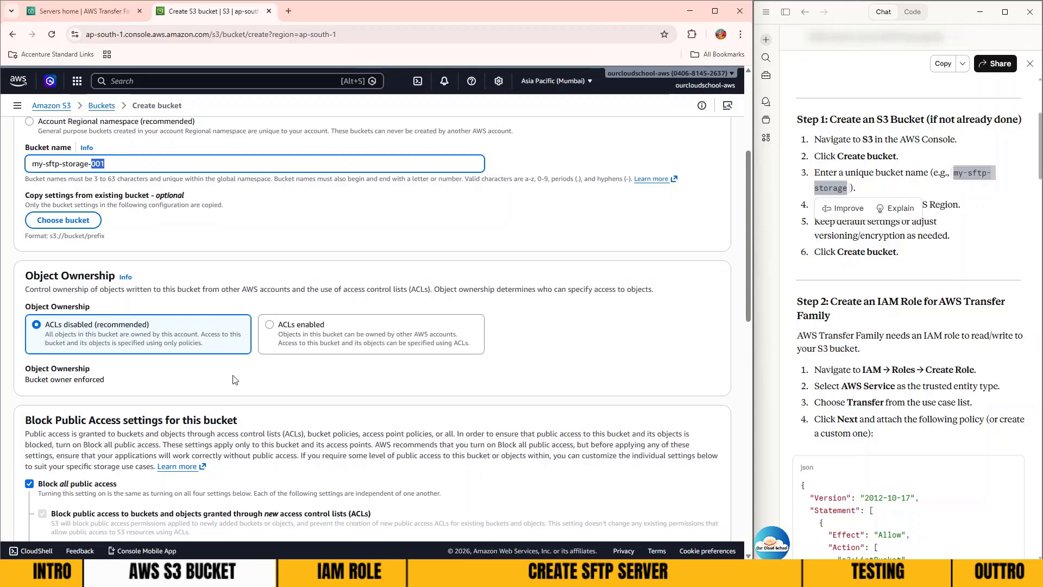
{"action": "scroll", "coordinate": [234, 380], "scroll_direction": "down", "scroll_amount": 4}
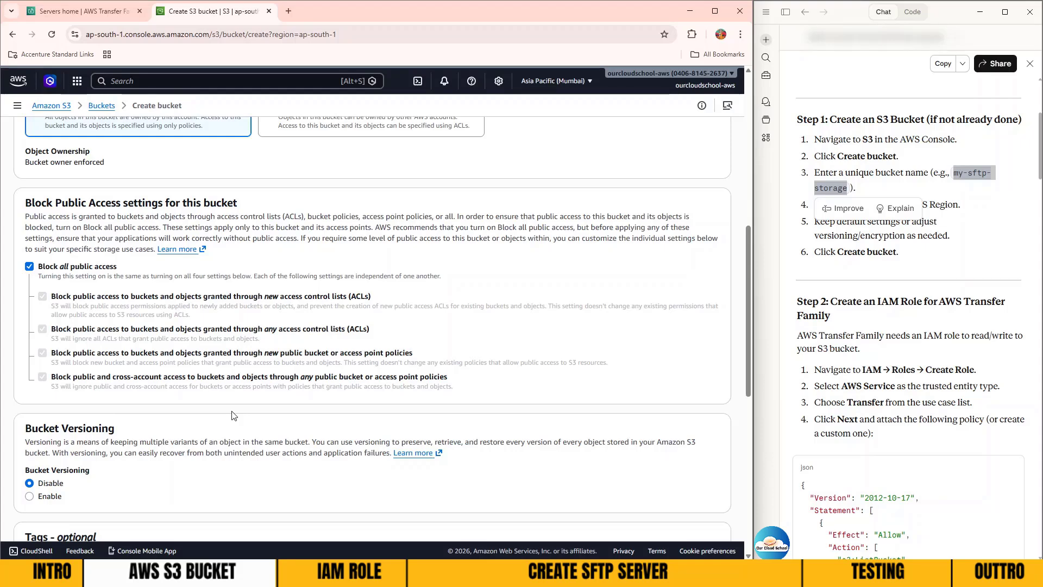
{"action": "scroll", "coordinate": [233, 417], "scroll_direction": "down", "scroll_amount": 8}
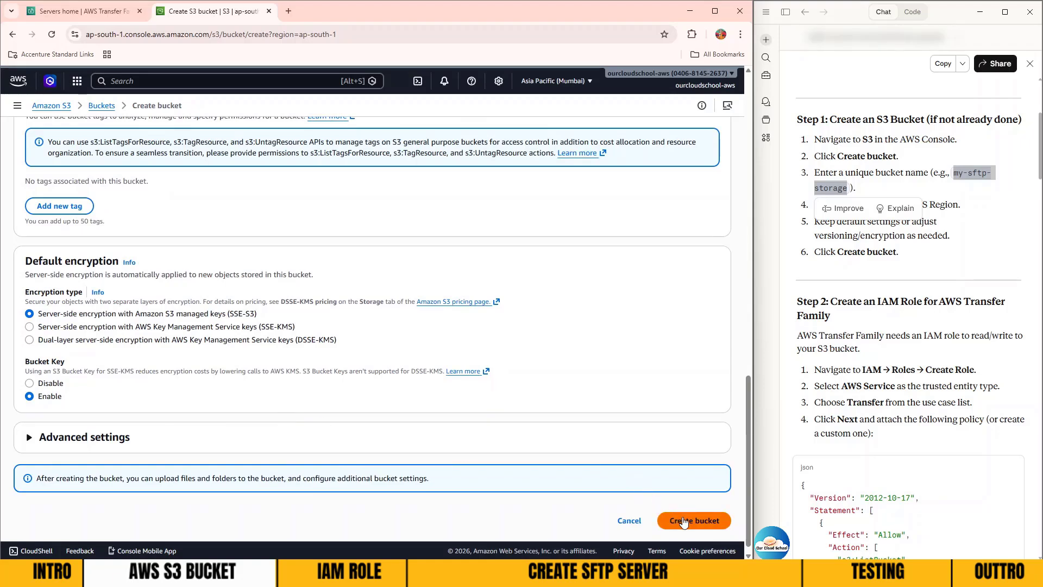
{"action": "left_click", "coordinate": [684, 521]}
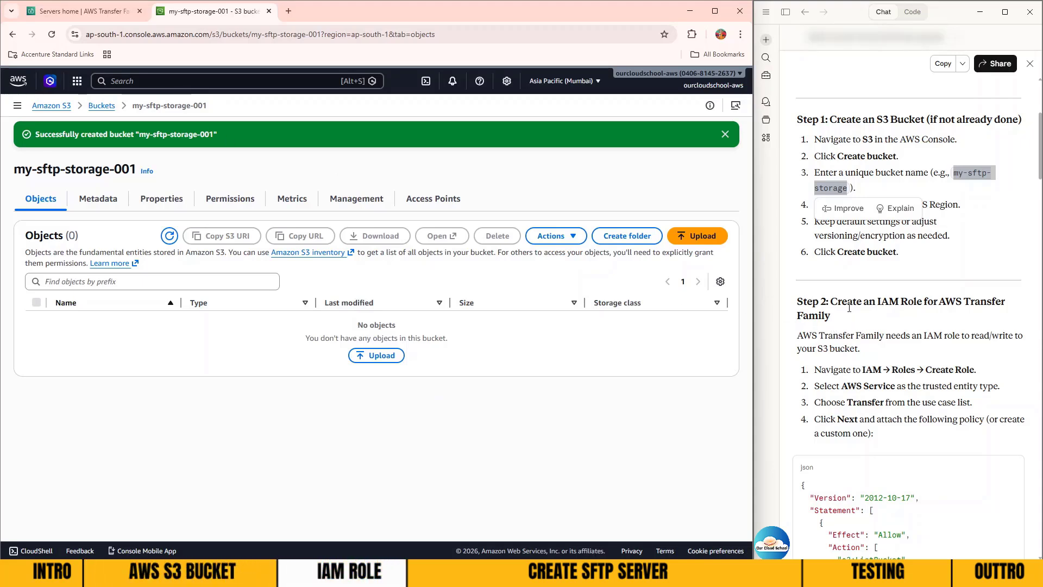
Find the IAM service, open it in a separate browser tab and go to its list of roles
{"action": "left_click", "coordinate": [233, 81]}
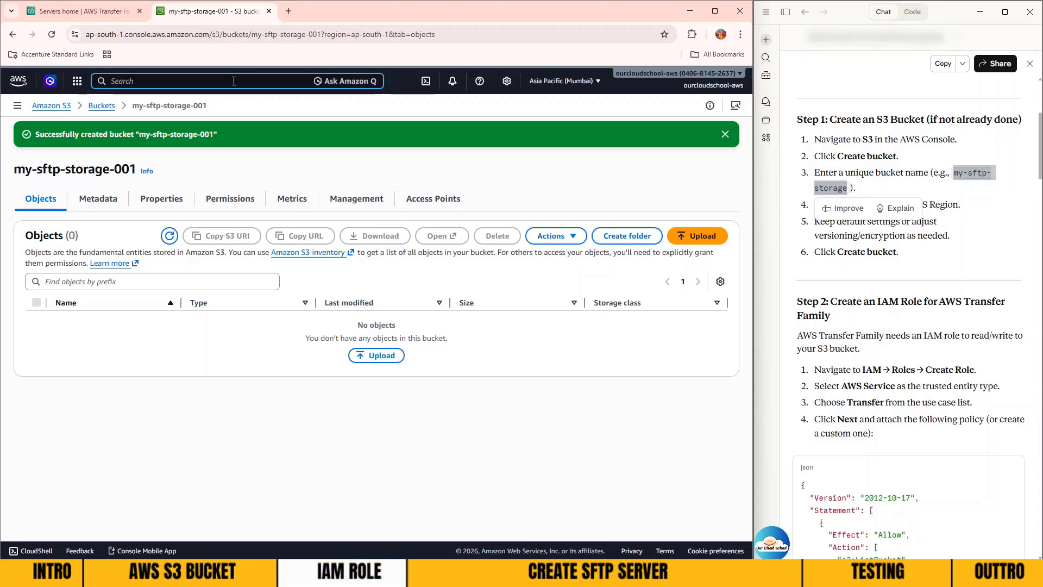
{"action": "type", "text": "IAM"}
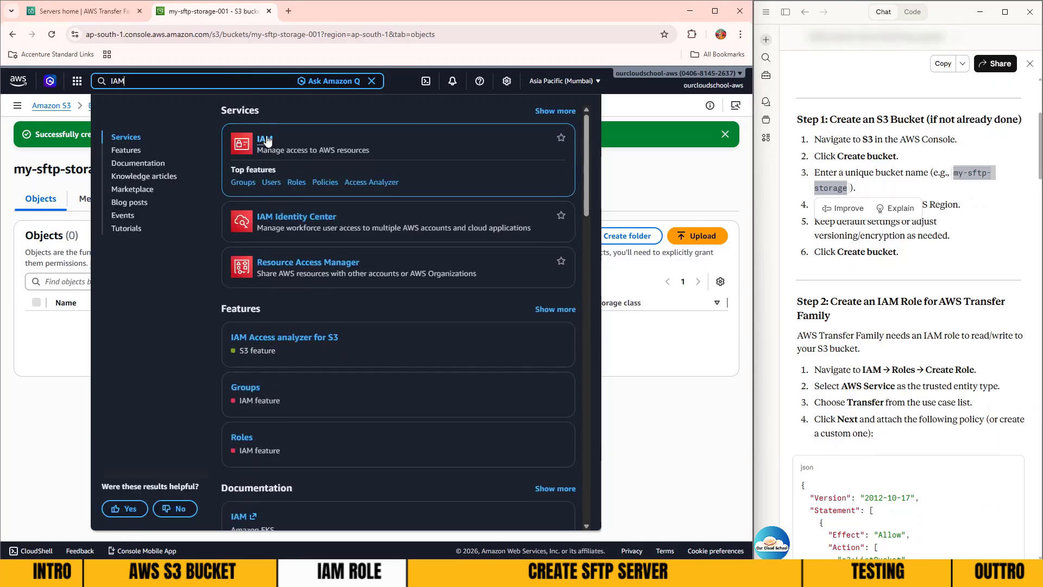
{"action": "middle_click", "coordinate": [266, 141]}
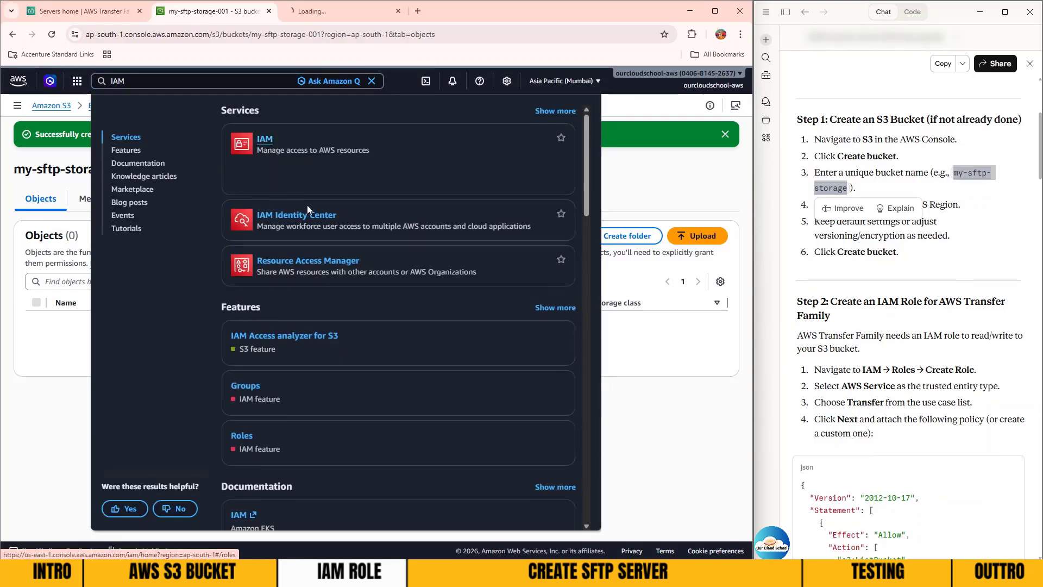
{"action": "left_click", "coordinate": [637, 188]}
{"action": "left_click", "coordinate": [348, 12]}
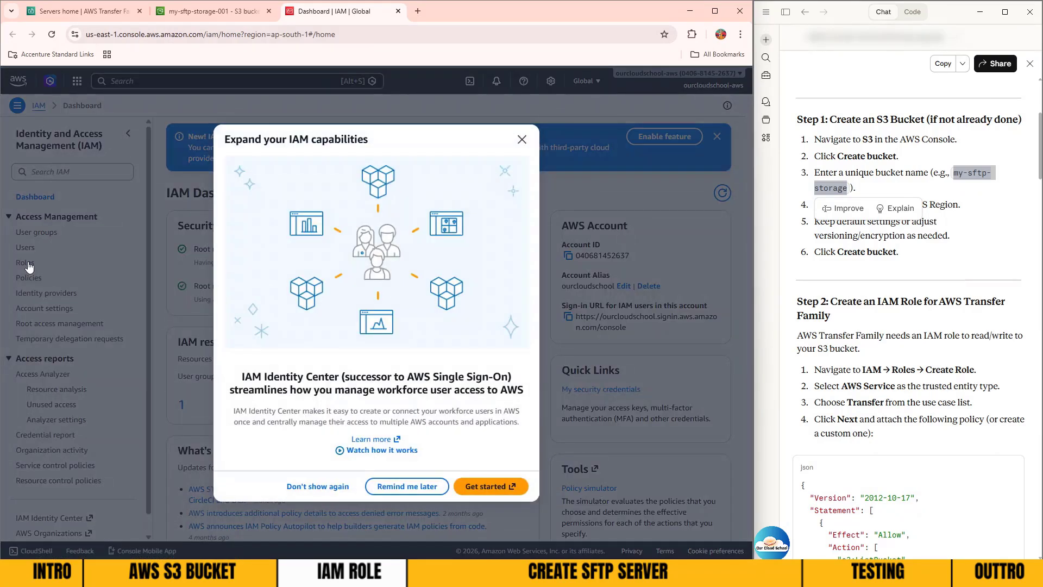
{"action": "left_click", "coordinate": [29, 266]}
{"action": "left_click", "coordinate": [29, 266]}
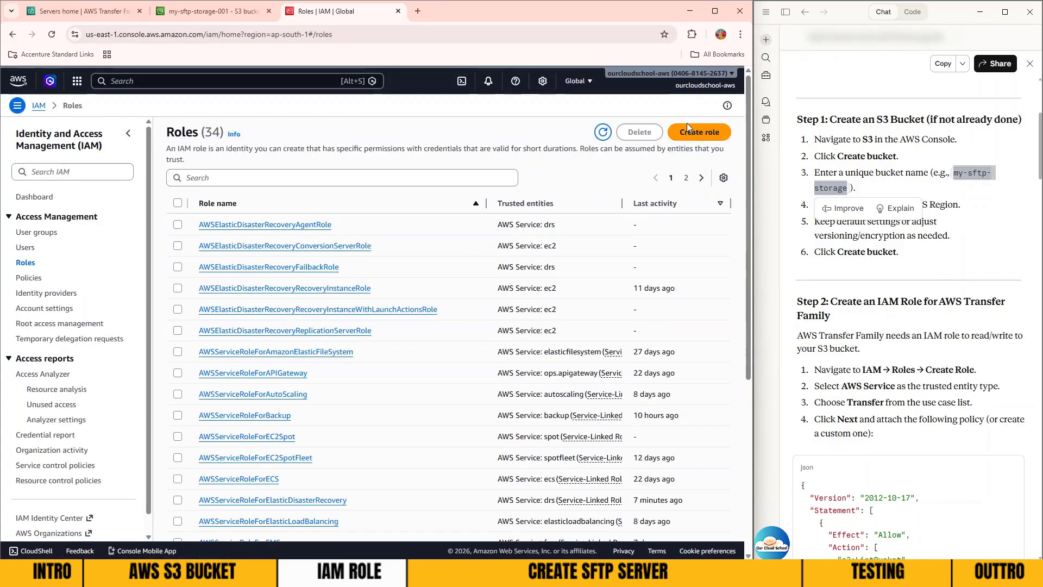
Start a new role with AWS service as the trusted entity type and Transfer as the use case, and continue to permissions
{"action": "left_click", "coordinate": [687, 125]}
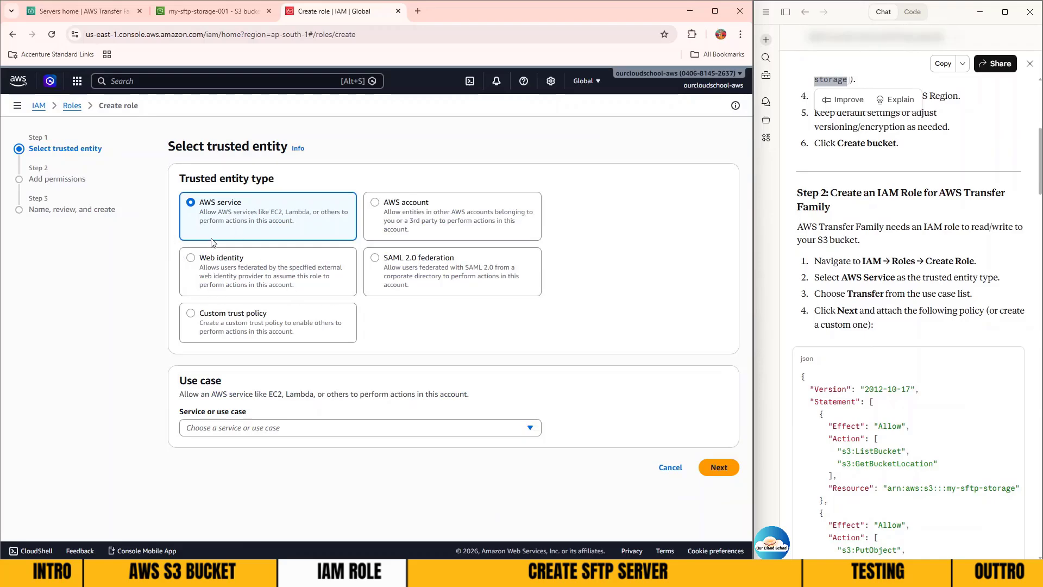
{"action": "left_click", "coordinate": [276, 430]}
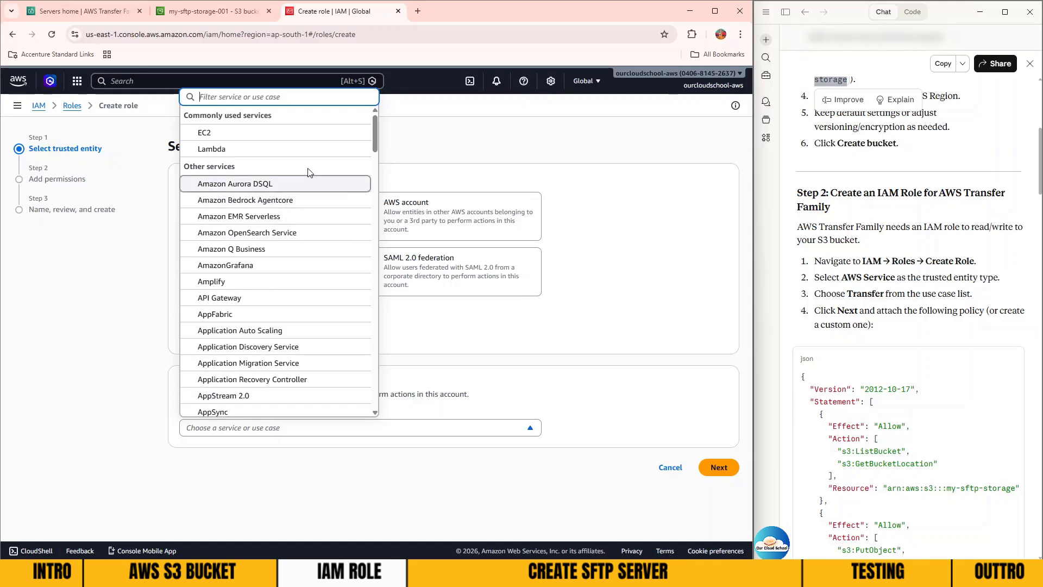
{"action": "type", "text": "tran"}
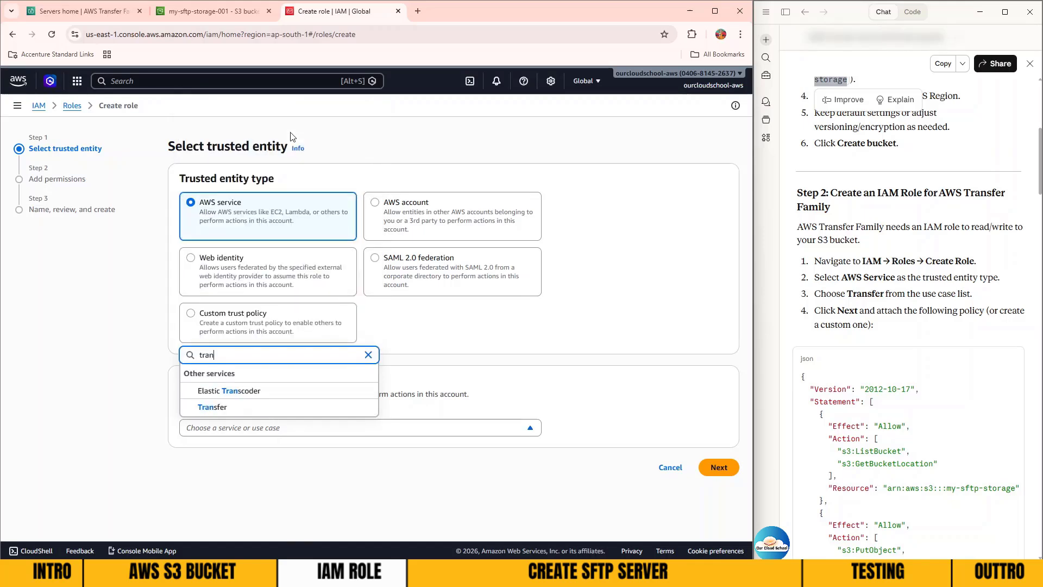
{"action": "left_click", "coordinate": [214, 407]}
{"action": "left_click", "coordinate": [715, 515]}
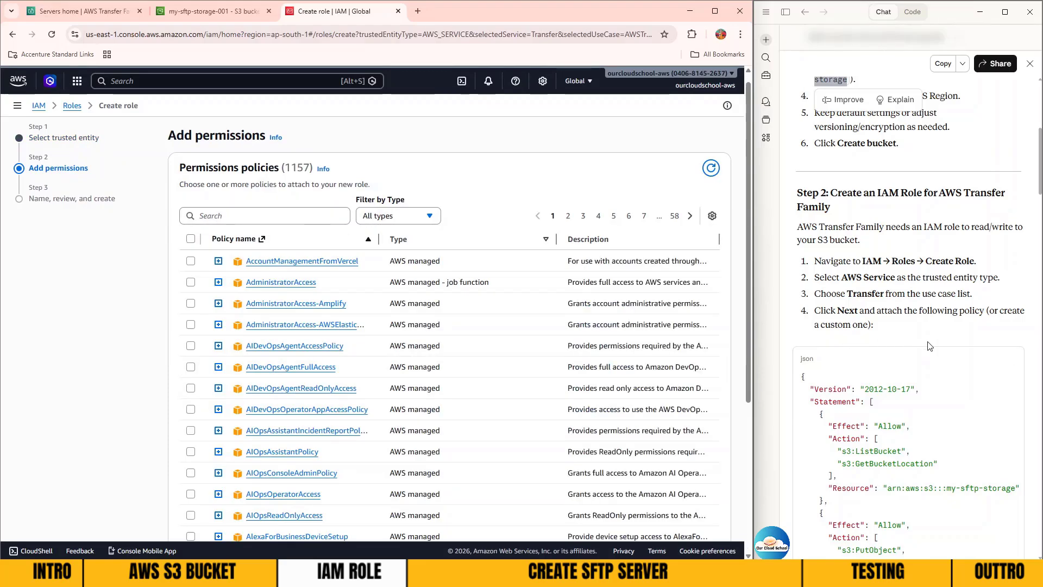
Filter the permissions policies by S3, attach AmazonS3FullAccess to the role and continue to the review stage
{"action": "scroll", "coordinate": [933, 340], "scroll_direction": "down", "scroll_amount": 3}
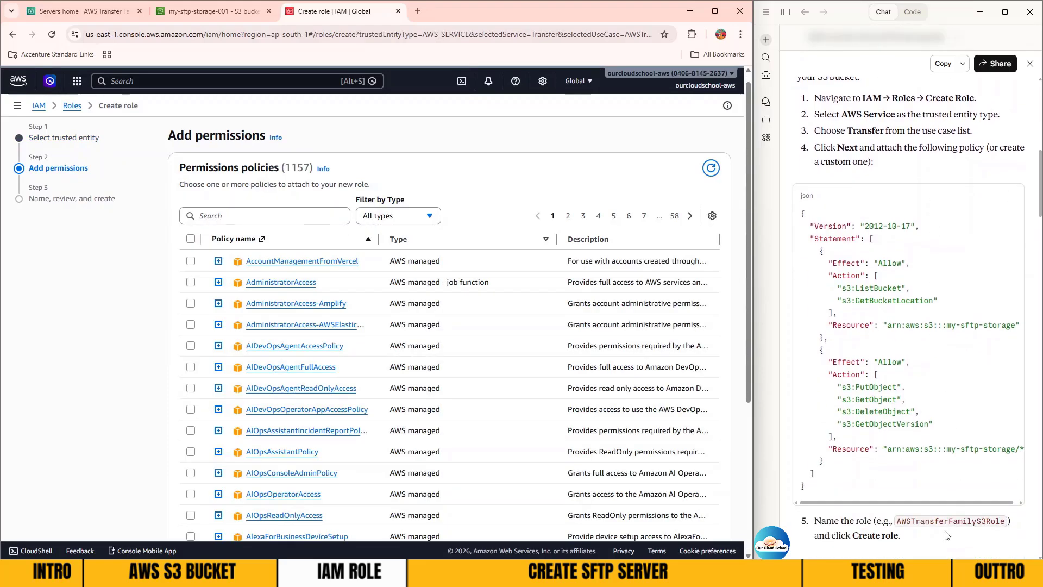
{"action": "left_click", "coordinate": [278, 215]}
{"action": "type", "text": "A"}
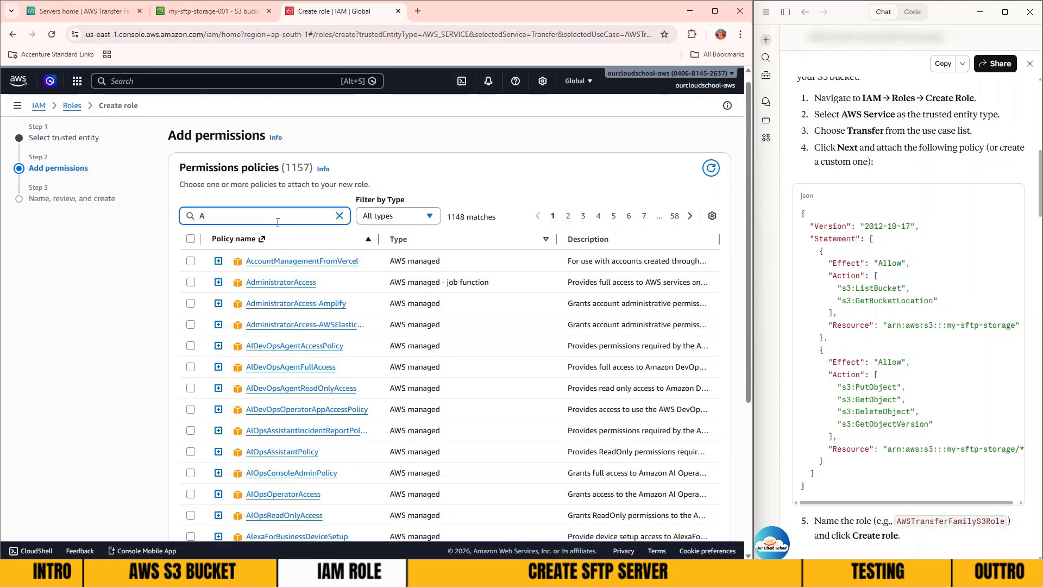
{"action": "type", "text": "WSS3"}
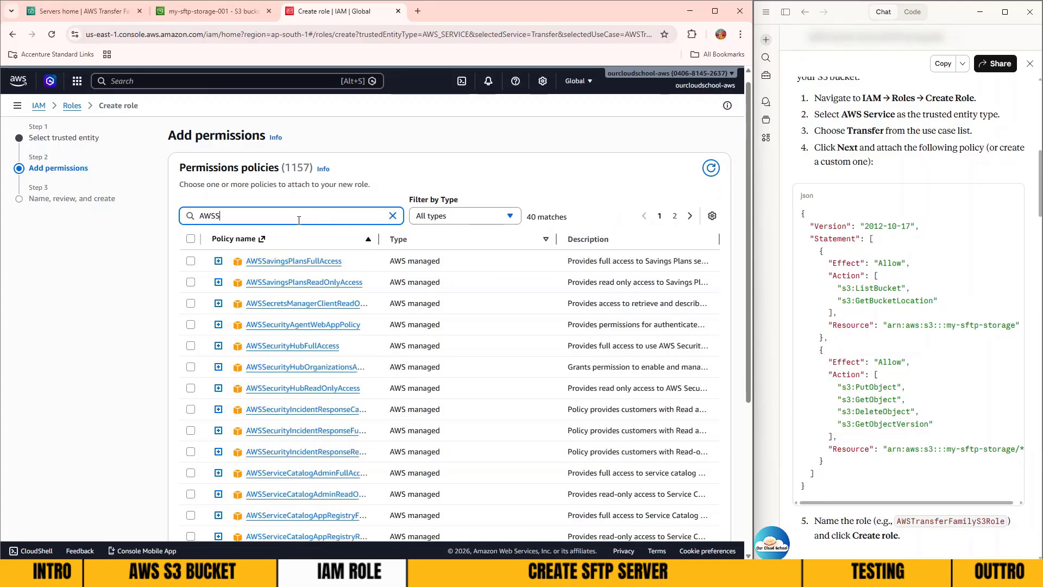
{"action": "key", "text": "Left"}
{"action": "key", "text": "Left"}
{"action": "key", "text": "shift+Home"}
{"action": "key", "text": "BackSpace"}
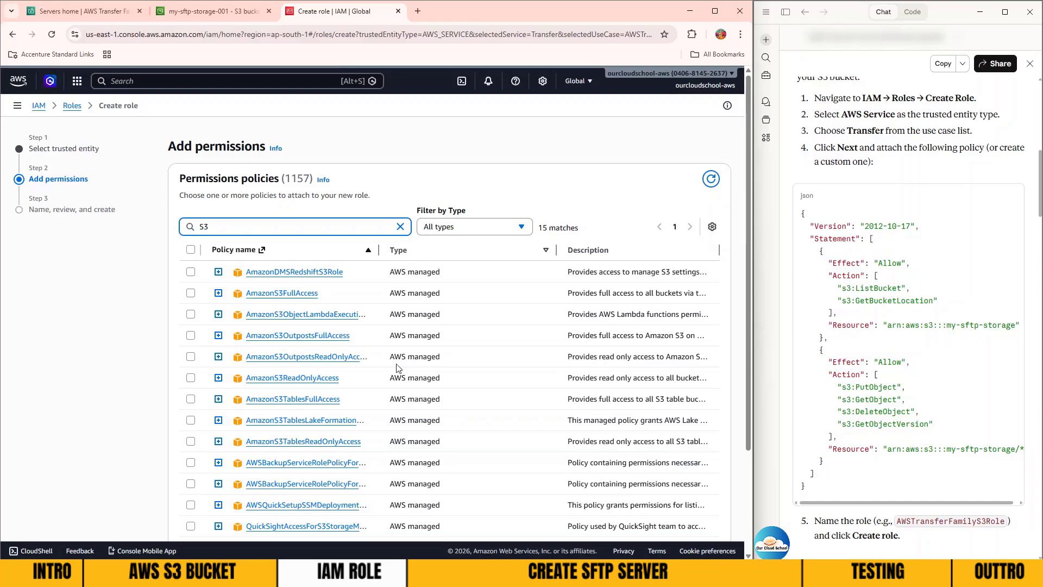
{"action": "left_click", "coordinate": [191, 293]}
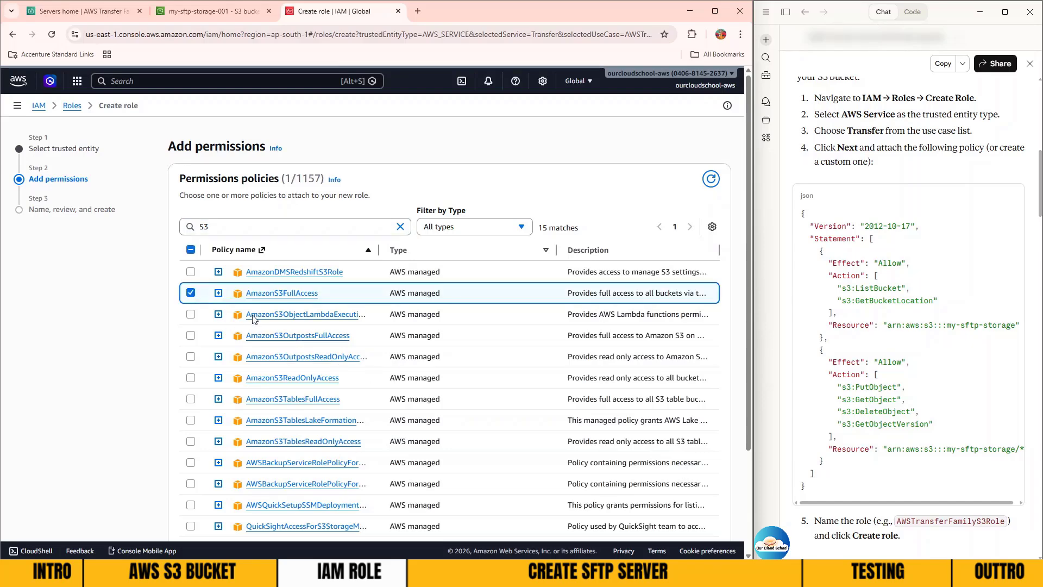
{"action": "scroll", "coordinate": [676, 417], "scroll_direction": "down", "scroll_amount": 2}
{"action": "scroll", "coordinate": [675, 416], "scroll_direction": "down", "scroll_amount": 2}
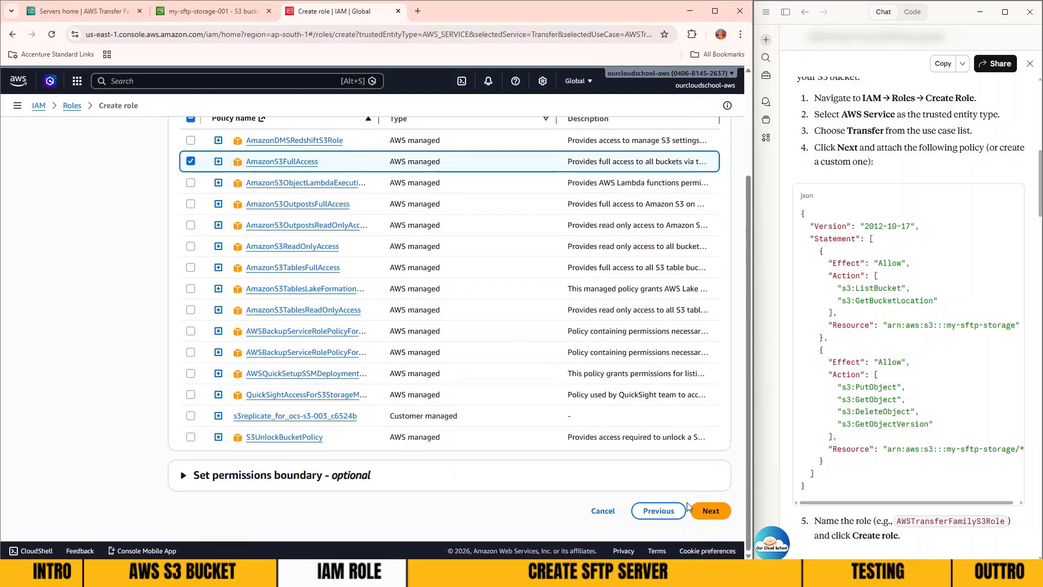
{"action": "left_click", "coordinate": [703, 510]}
Name the role AWSTransferFamilyS3Role, copying the name from the guide, and create it
{"action": "scroll", "coordinate": [690, 505], "scroll_direction": "down", "scroll_amount": 10}
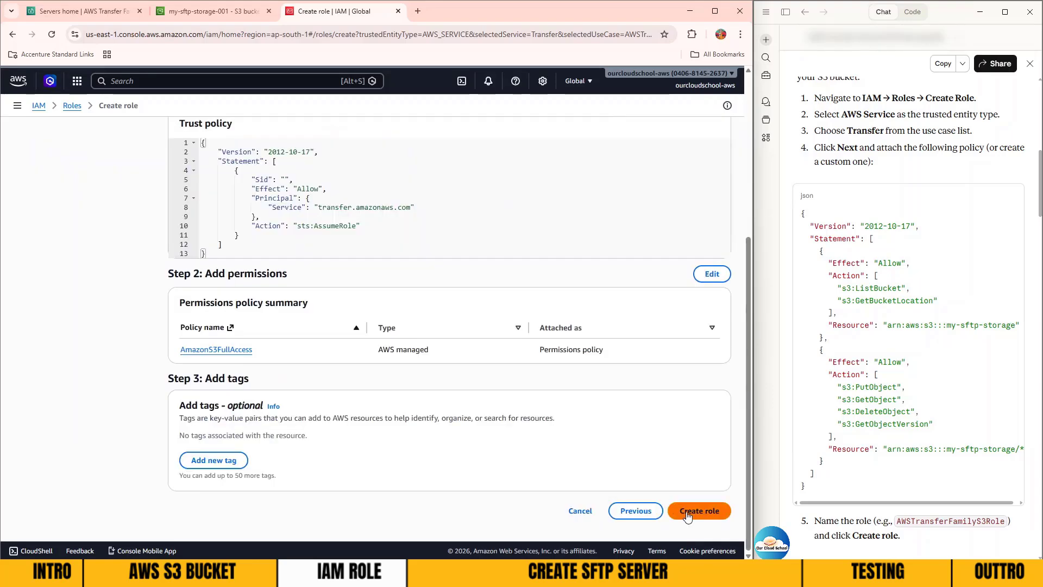
{"action": "double_click", "coordinate": [953, 520]}
{"action": "key", "text": "ctrl+c"}
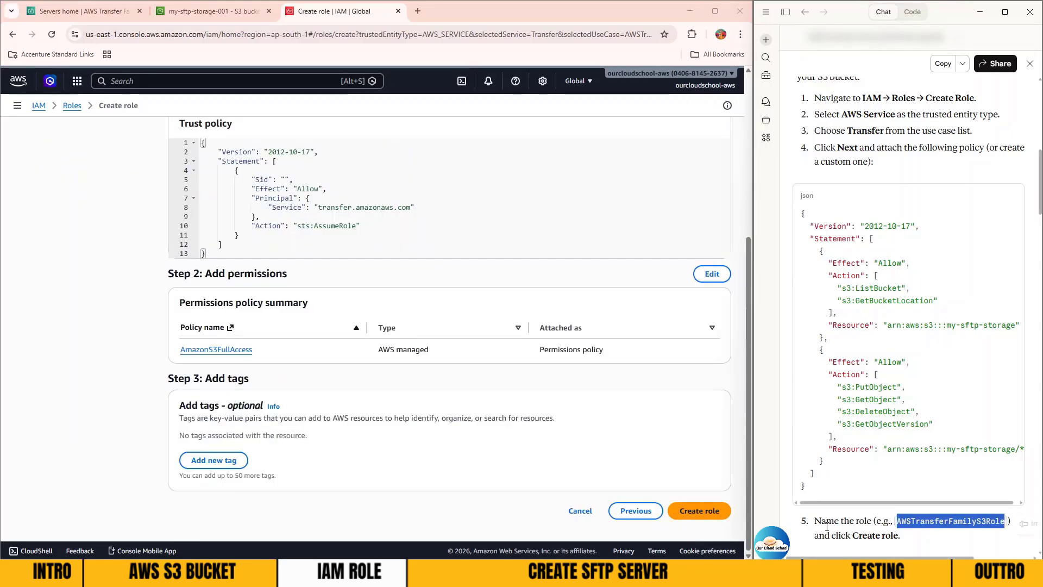
{"action": "scroll", "coordinate": [239, 337], "scroll_direction": "up", "scroll_amount": 10}
{"action": "left_click", "coordinate": [211, 226]}
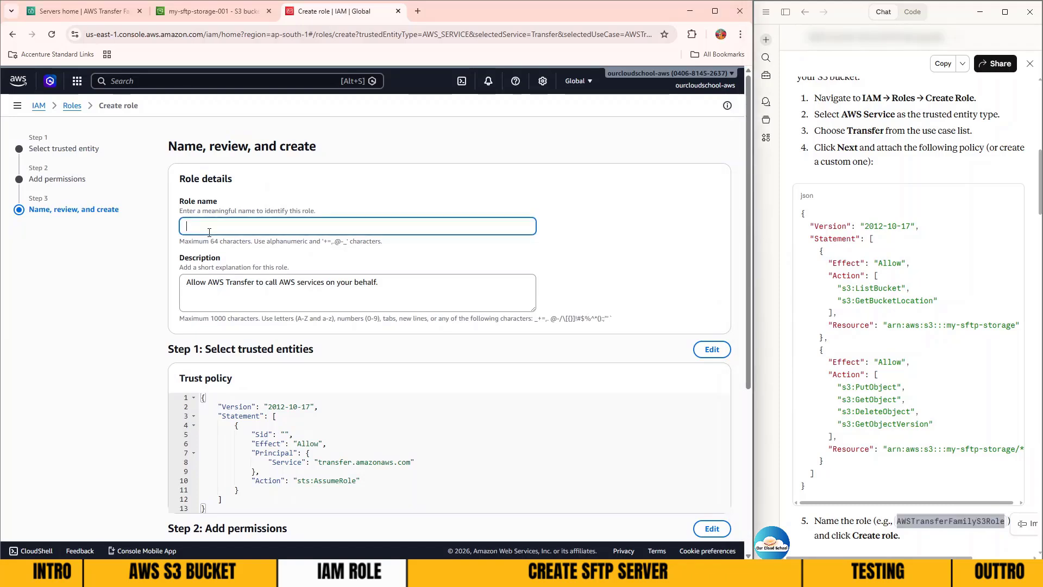
{"action": "key", "text": "ctrl+v"}
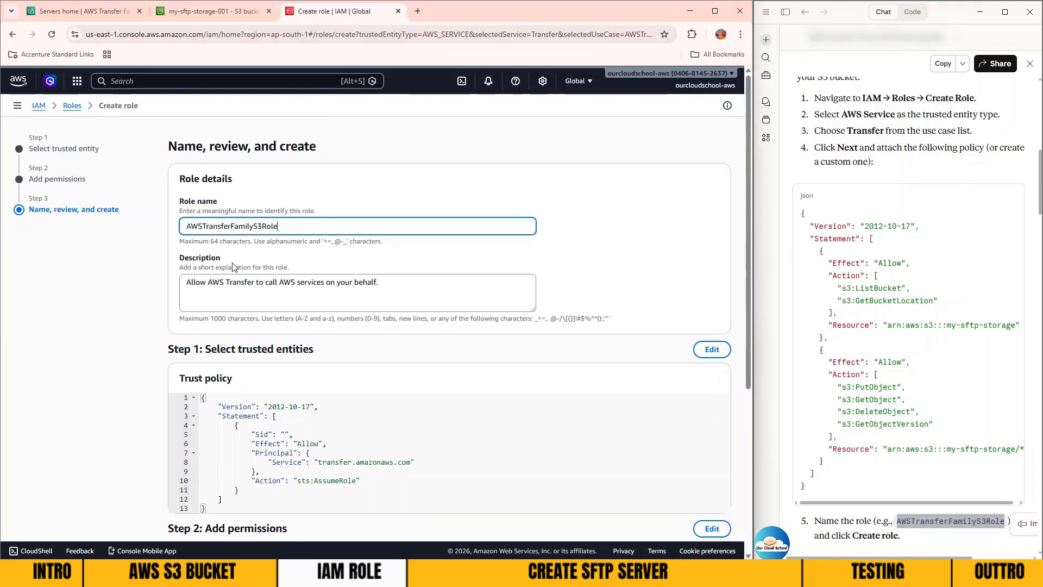
{"action": "scroll", "coordinate": [601, 419], "scroll_direction": "down", "scroll_amount": 5}
{"action": "left_click", "coordinate": [698, 510]}
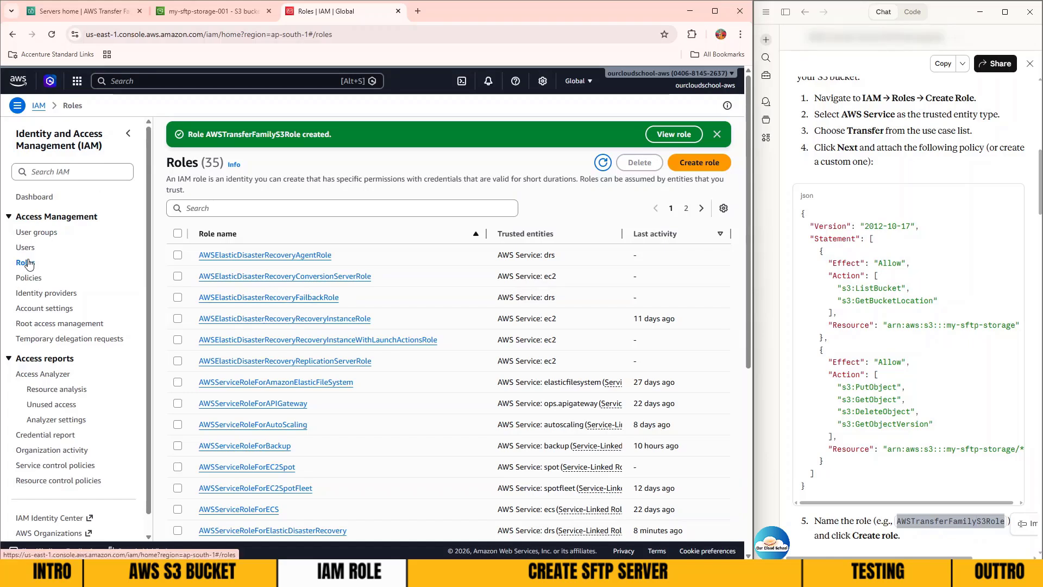
Find the AWSTransferFamilyS3Role role in the roles list, select it and dismiss the creation notification
{"action": "left_click", "coordinate": [322, 216]}
{"action": "key", "text": "ctrl+v"}
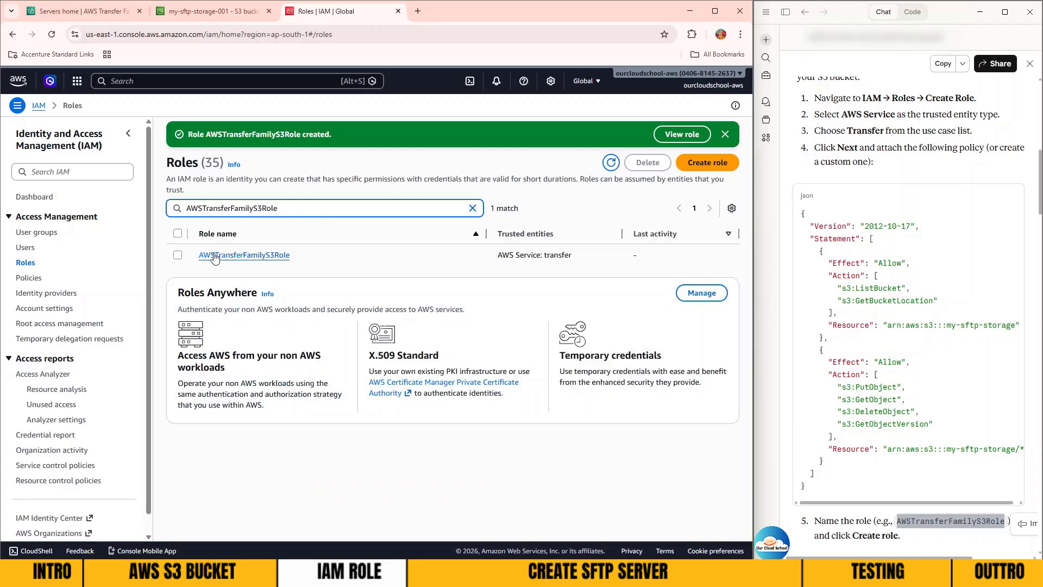
{"action": "left_click", "coordinate": [178, 255]}
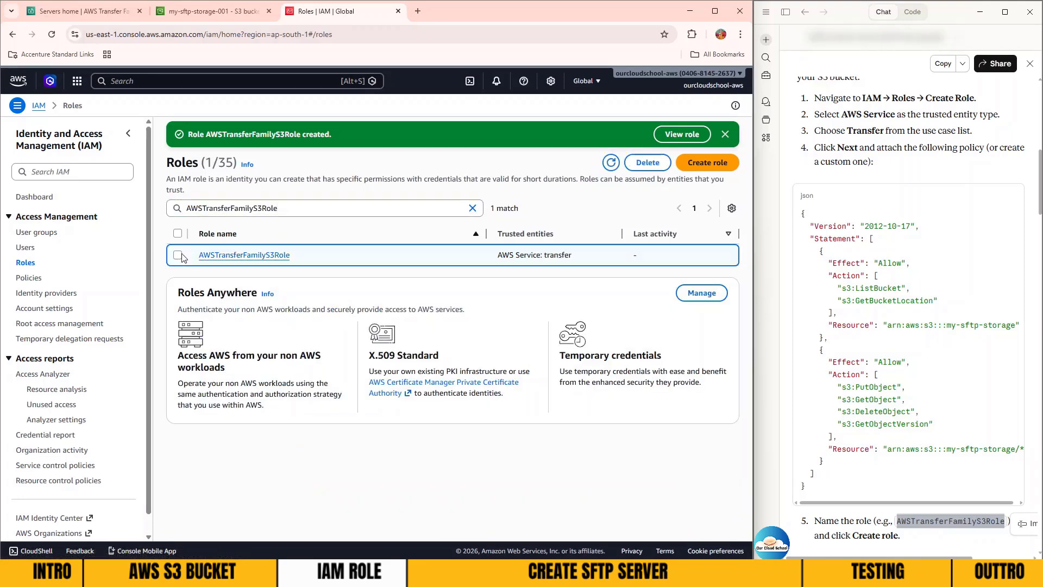
{"action": "left_click", "coordinate": [725, 134]}
Go on to the guide's SFTP server step, return to the AWS Transfer Family page and start creating a server
{"action": "scroll", "coordinate": [897, 348], "scroll_direction": "down", "scroll_amount": 6}
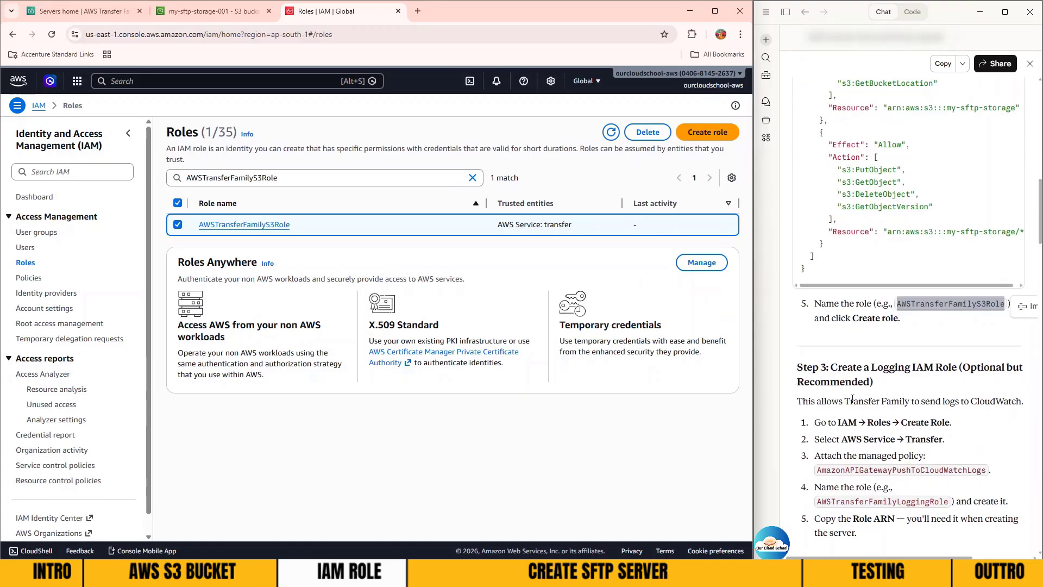
{"action": "scroll", "coordinate": [867, 344], "scroll_direction": "down", "scroll_amount": 2}
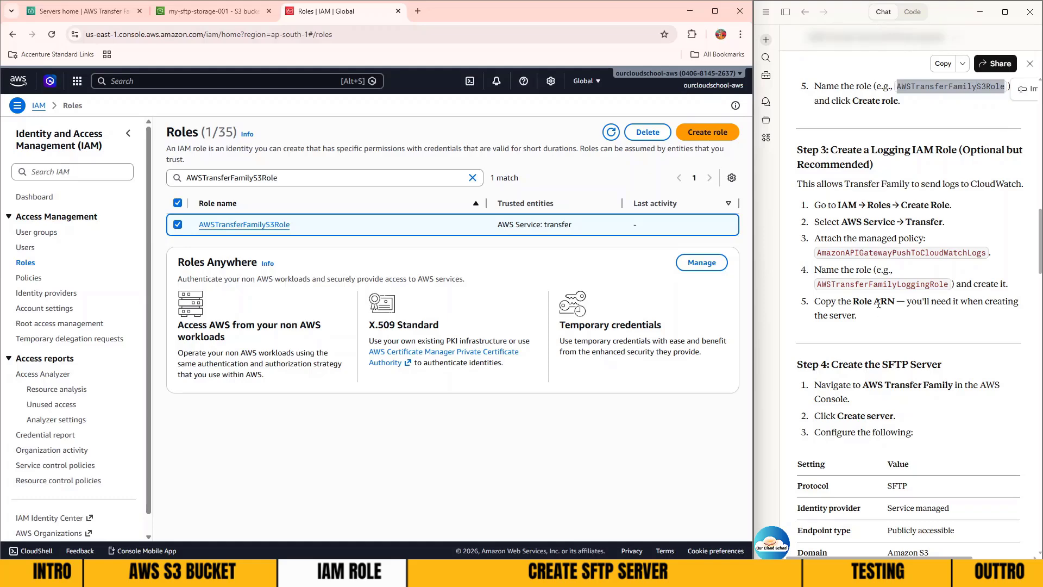
{"action": "scroll", "coordinate": [879, 303], "scroll_direction": "down", "scroll_amount": 4}
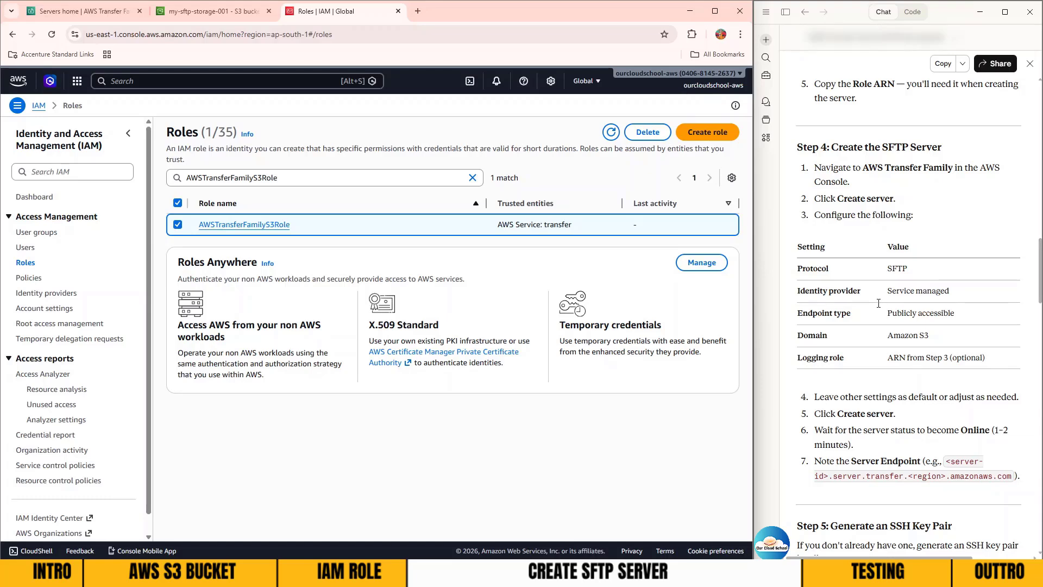
{"action": "left_click", "coordinate": [69, 7]}
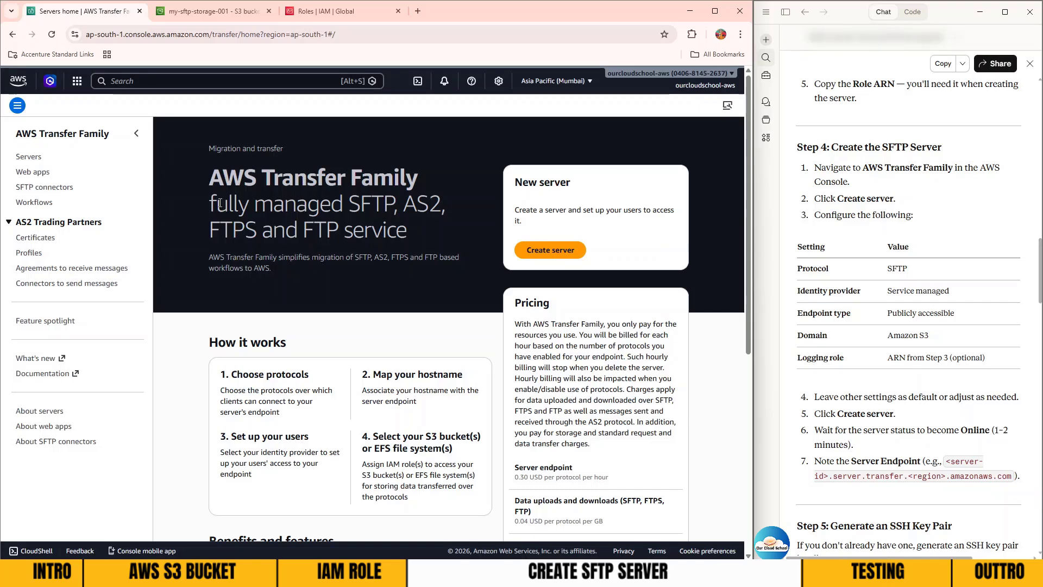
{"action": "left_click", "coordinate": [201, 81]}
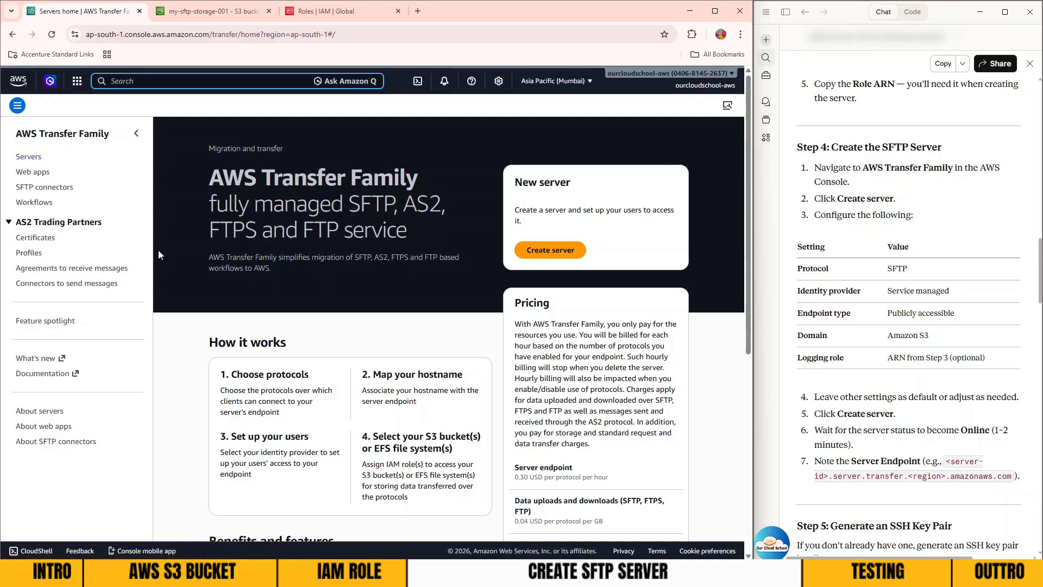
{"action": "left_click", "coordinate": [563, 253]}
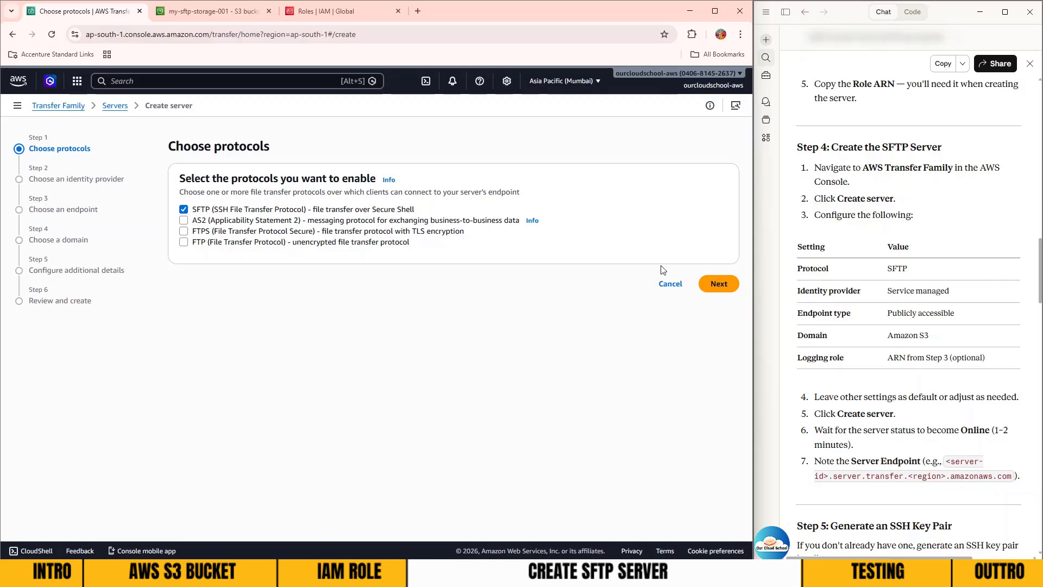
Set up the server with the SFTP protocol, service managed identity provider, publicly accessible IPv4 endpoint and Amazon S3 domain
{"action": "left_click", "coordinate": [716, 284]}
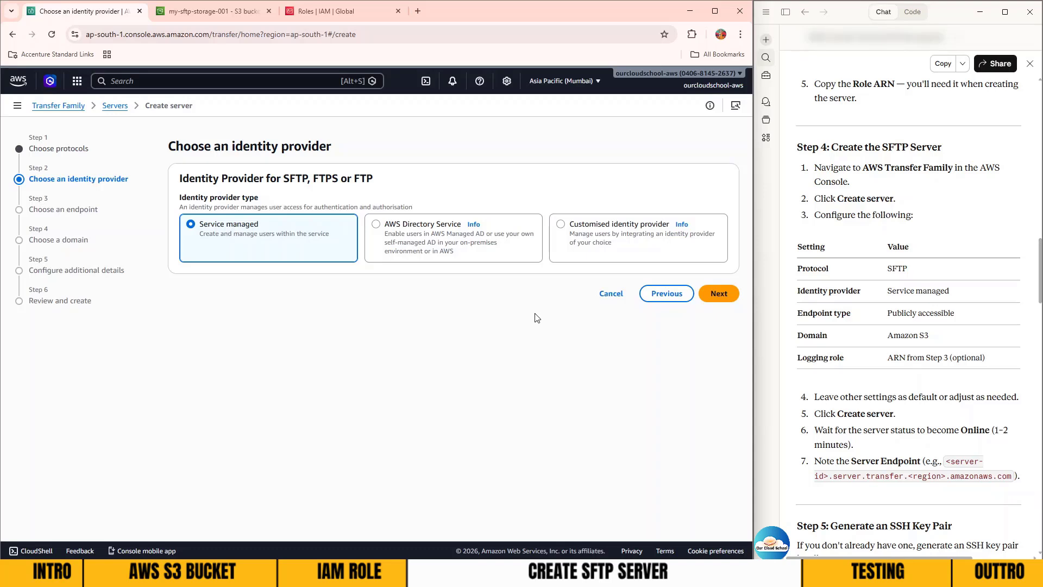
{"action": "left_click", "coordinate": [719, 294]}
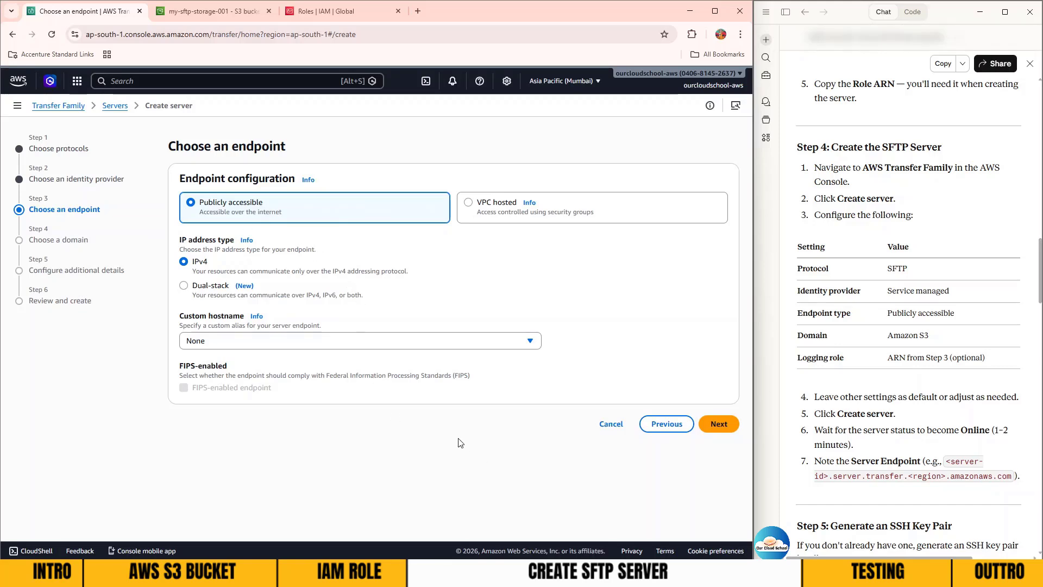
{"action": "left_click", "coordinate": [713, 423]}
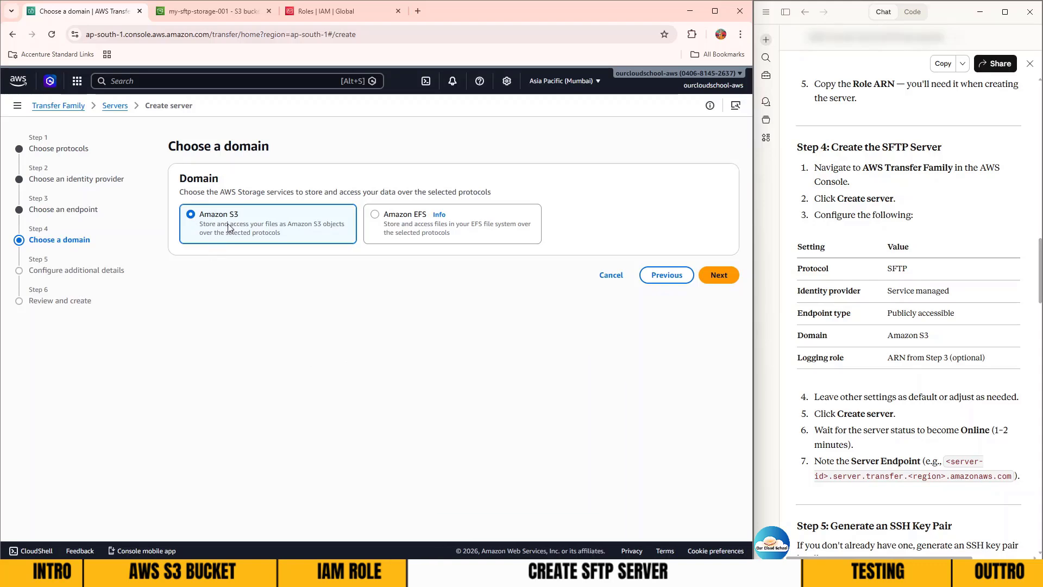
{"action": "left_click", "coordinate": [719, 276]}
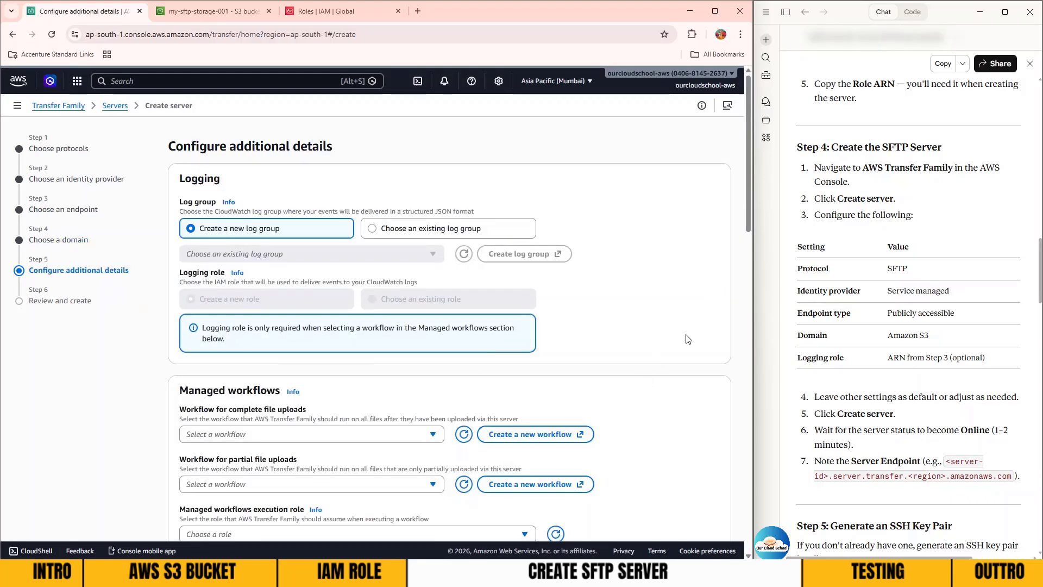
Look through the additional server details, keep the default new log group and TransferSecurityPolicy-2024-01, and continue to the review stage
{"action": "scroll", "coordinate": [687, 339], "scroll_direction": "down", "scroll_amount": 2}
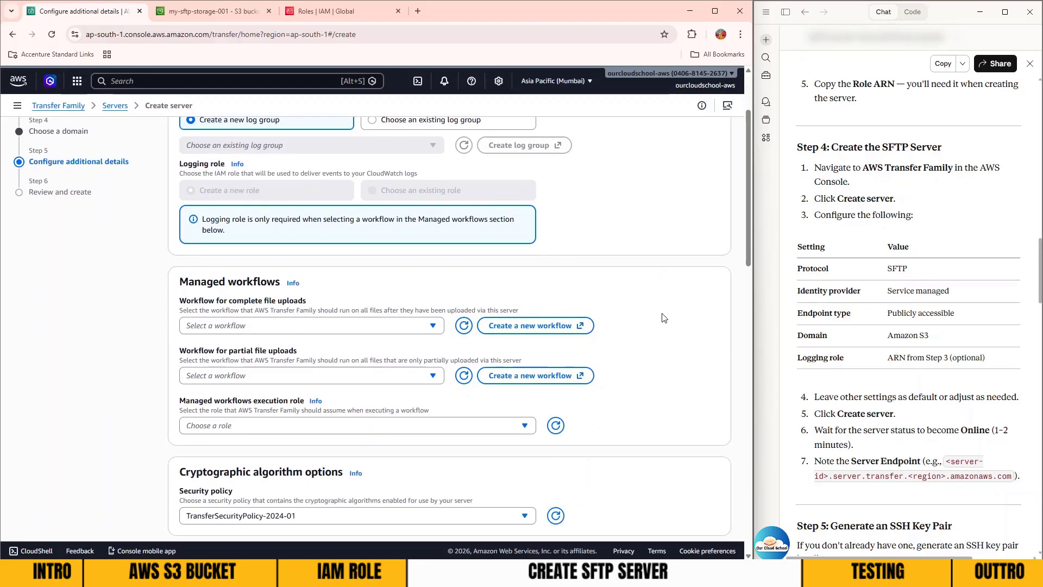
{"action": "scroll", "coordinate": [663, 318], "scroll_direction": "down", "scroll_amount": 3}
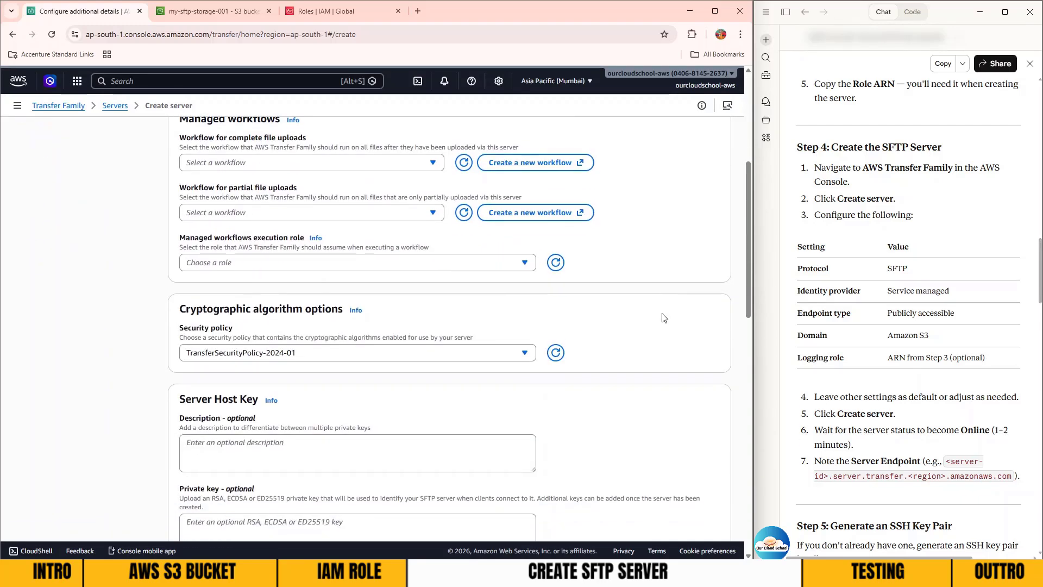
{"action": "scroll", "coordinate": [201, 191], "scroll_direction": "up", "scroll_amount": 3}
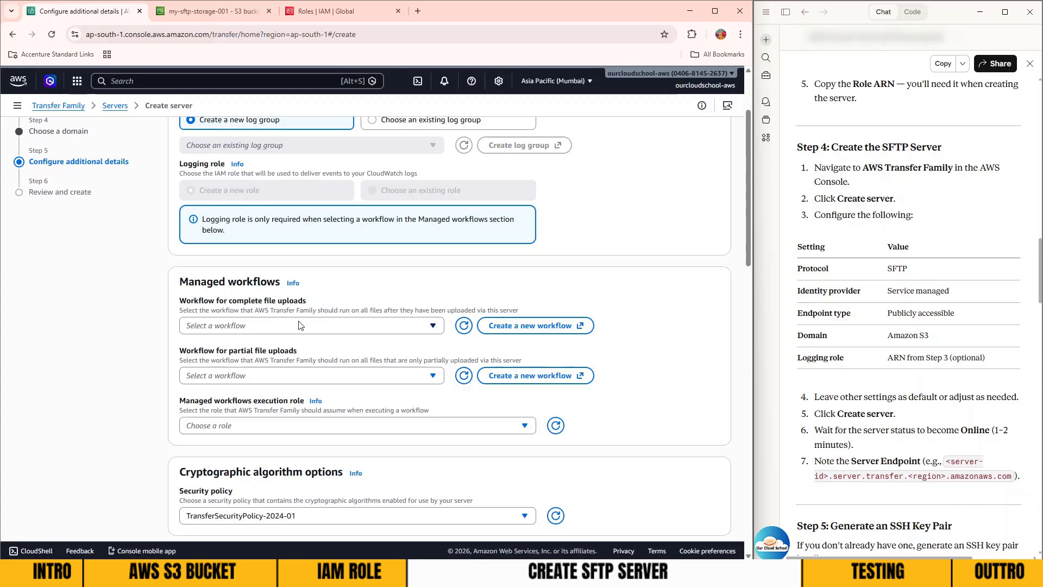
{"action": "scroll", "coordinate": [234, 356], "scroll_direction": "up", "scroll_amount": 2}
{"action": "scroll", "coordinate": [306, 376], "scroll_direction": "down", "scroll_amount": 3}
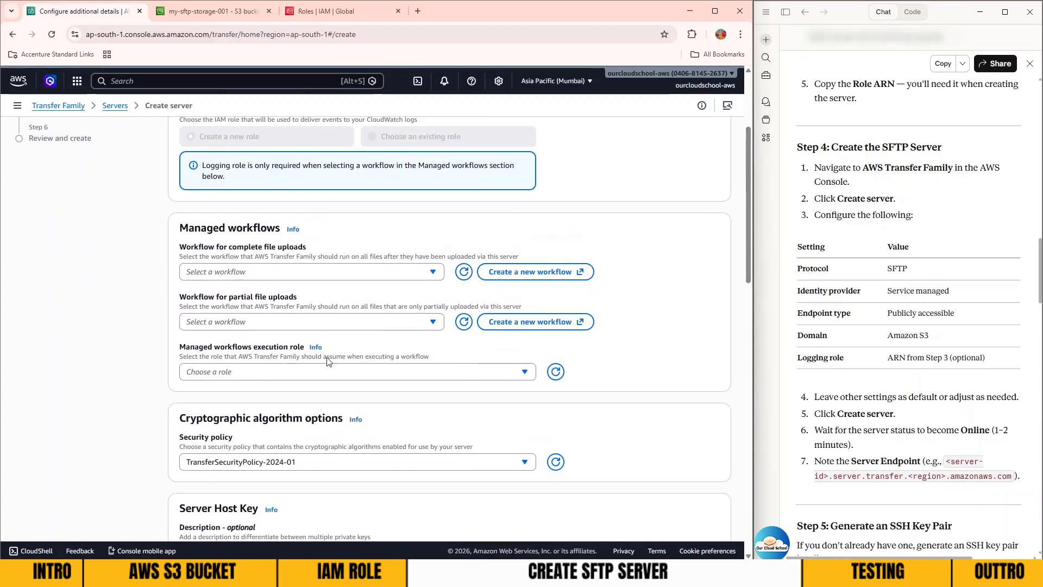
{"action": "scroll", "coordinate": [448, 365], "scroll_direction": "up", "scroll_amount": 2}
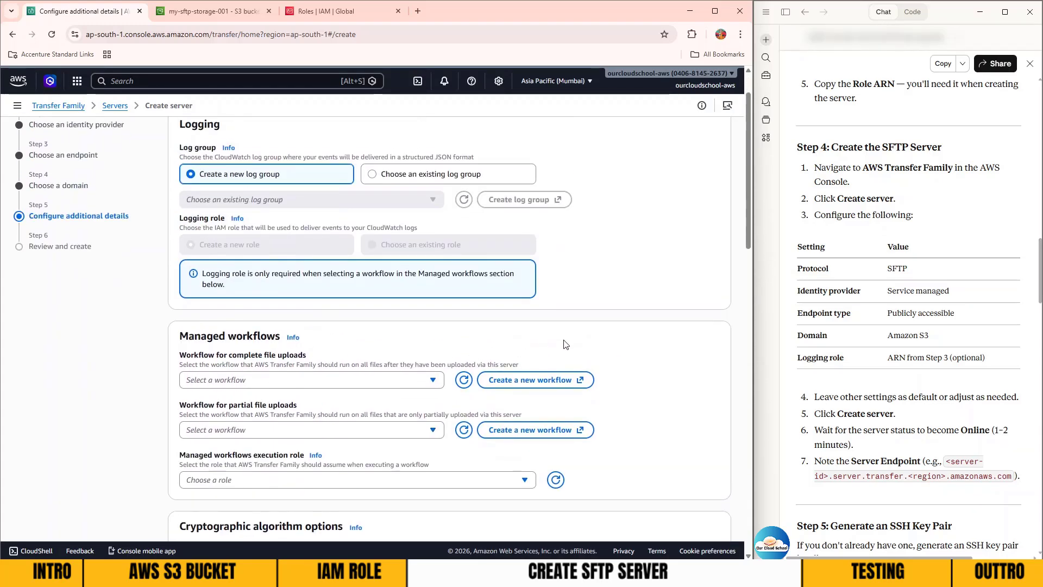
{"action": "scroll", "coordinate": [648, 342], "scroll_direction": "down", "scroll_amount": 10}
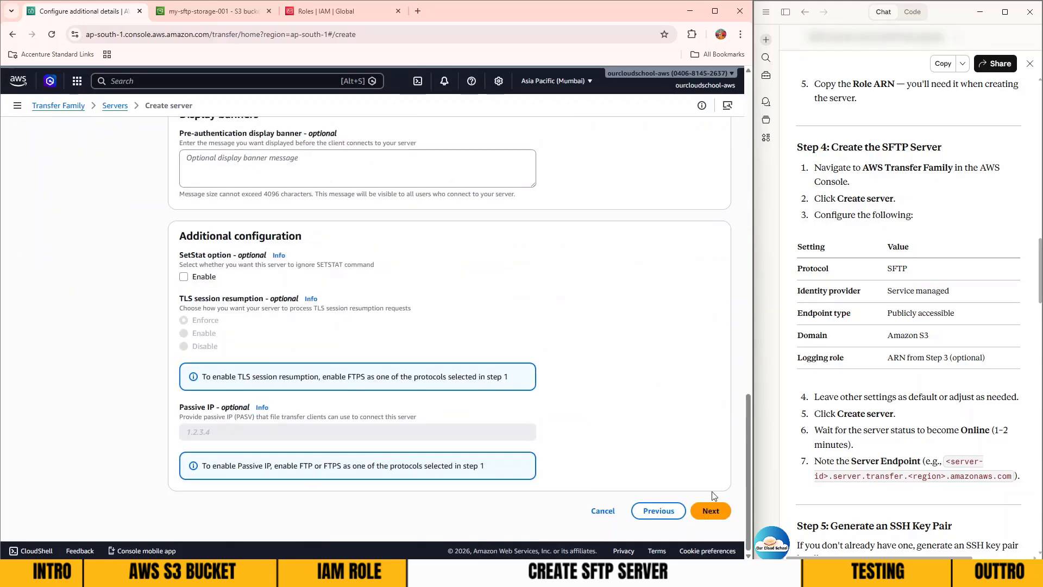
{"action": "left_click", "coordinate": [713, 514]}
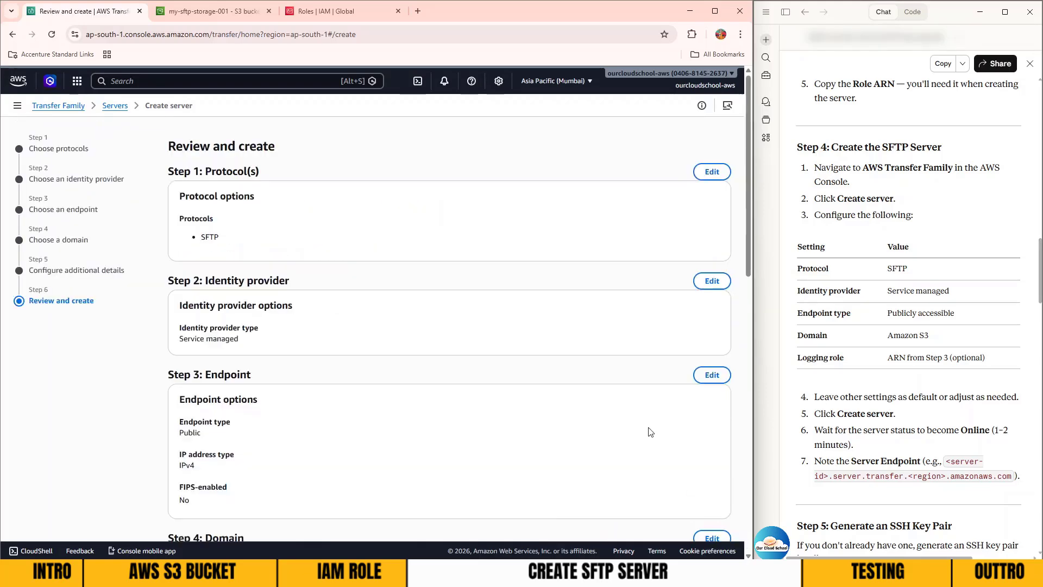
Review the server's protocol, identity provider, endpoint, domain and additional details, and create the server
{"action": "scroll", "coordinate": [598, 415], "scroll_direction": "down", "scroll_amount": 4}
{"action": "scroll", "coordinate": [601, 413], "scroll_direction": "up", "scroll_amount": 4}
{"action": "scroll", "coordinate": [603, 408], "scroll_direction": "down", "scroll_amount": 1}
{"action": "scroll", "coordinate": [603, 409], "scroll_direction": "down", "scroll_amount": 15}
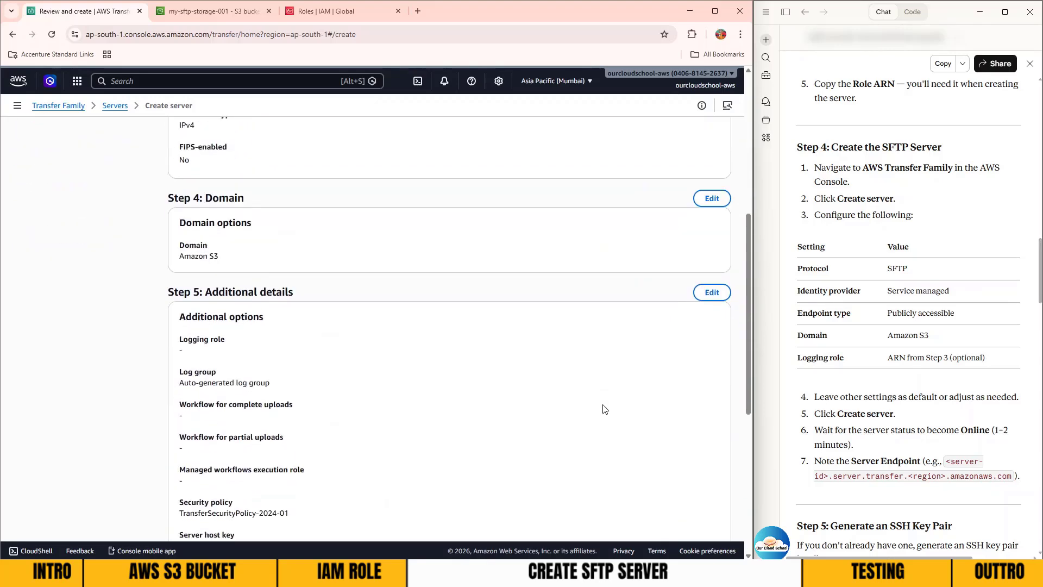
{"action": "left_click", "coordinate": [698, 512]}
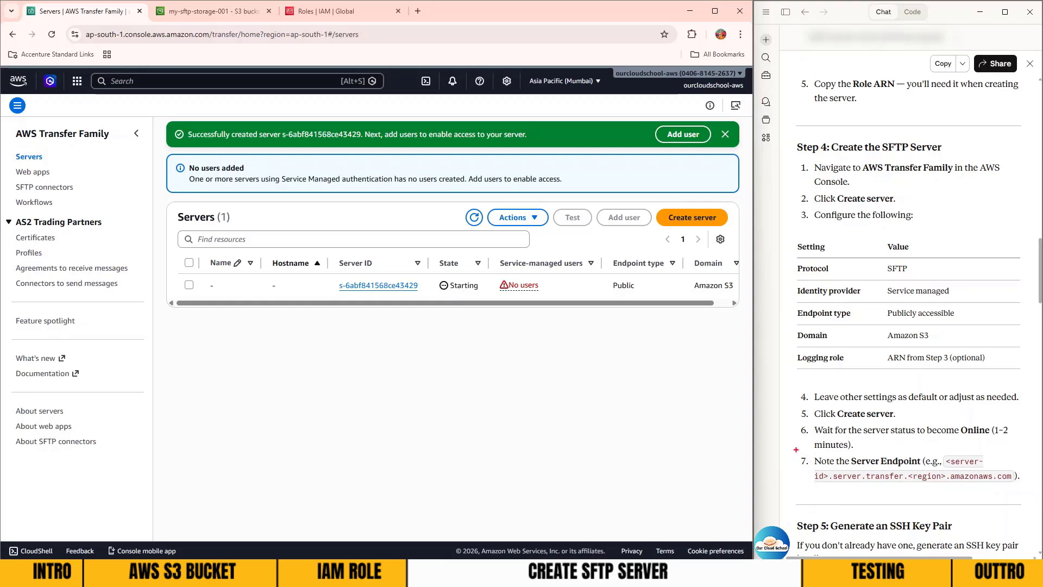
Open the details of the newly created server and start adding a user, looking over the form down to the SSH public key
{"action": "left_click_drag", "start_coordinate": [796, 450], "coordinate": [1027, 496]}
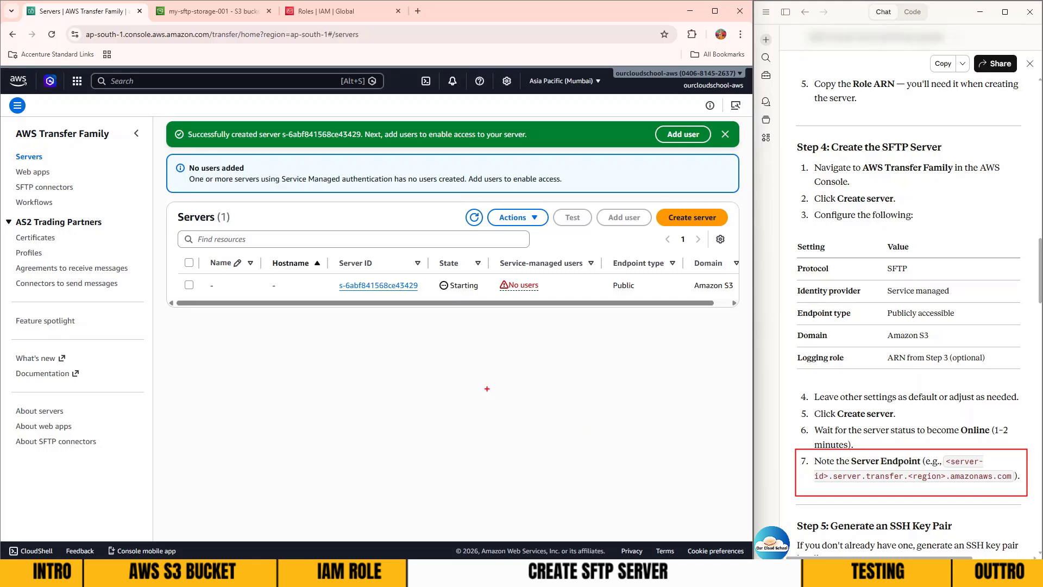
{"action": "key", "text": "Escape"}
{"action": "left_click", "coordinate": [474, 217]}
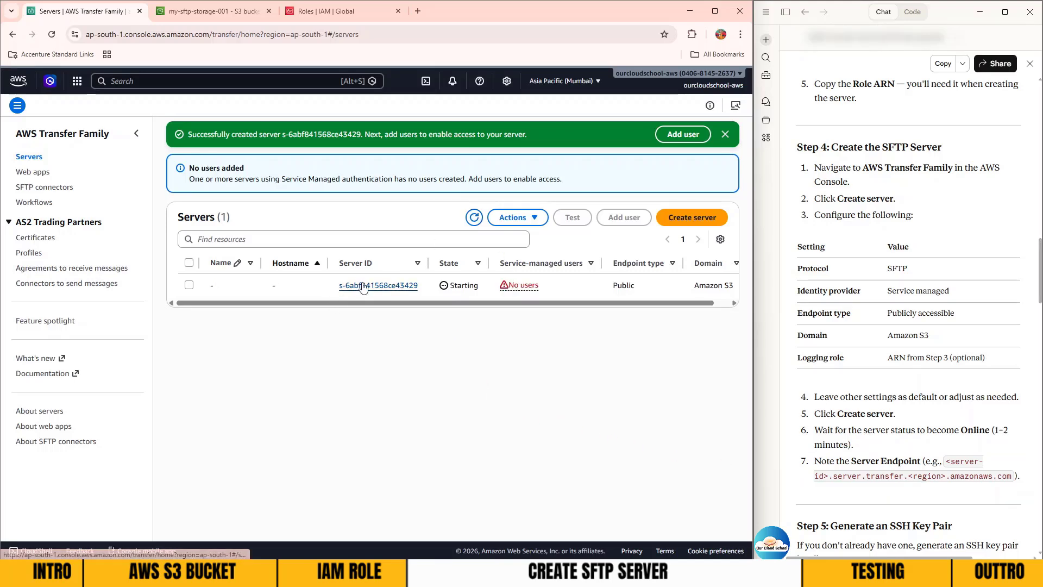
{"action": "left_click", "coordinate": [364, 286]}
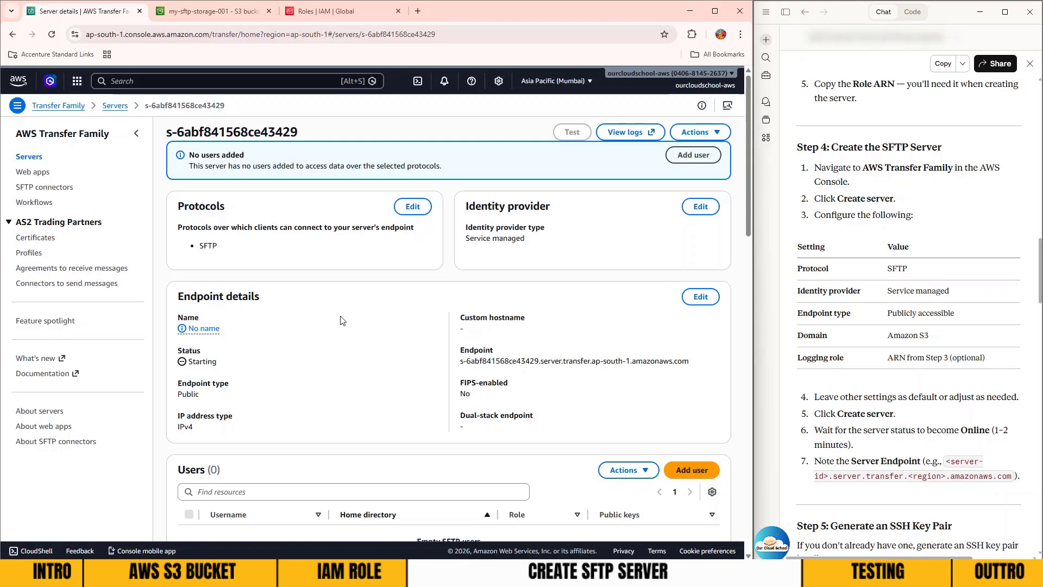
{"action": "left_click_drag", "start_coordinate": [173, 339], "coordinate": [262, 374]}
{"action": "key", "text": "Escape"}
{"action": "left_click", "coordinate": [686, 157]}
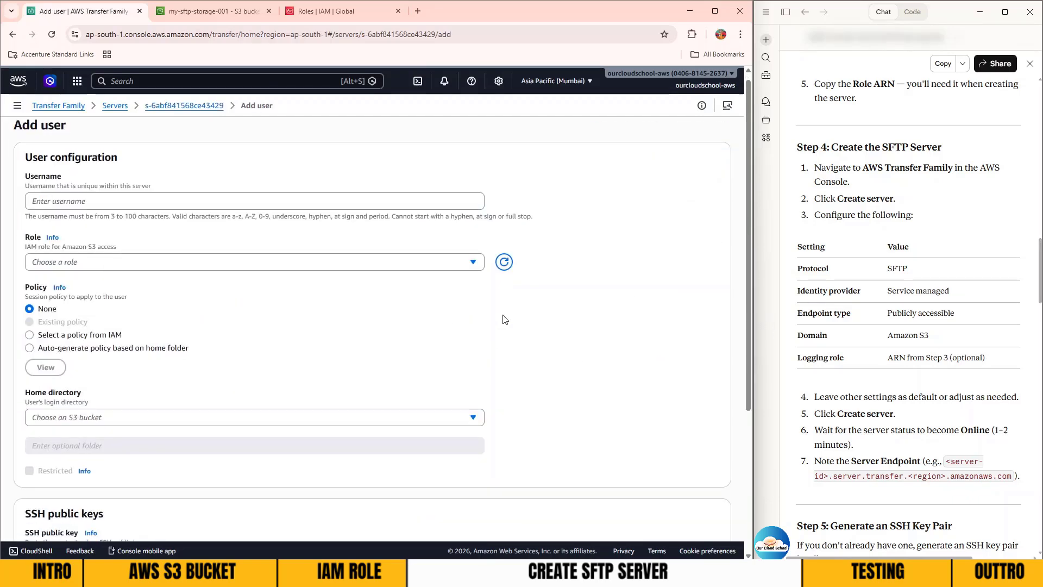
{"action": "scroll", "coordinate": [424, 334], "scroll_direction": "down", "scroll_amount": 4}
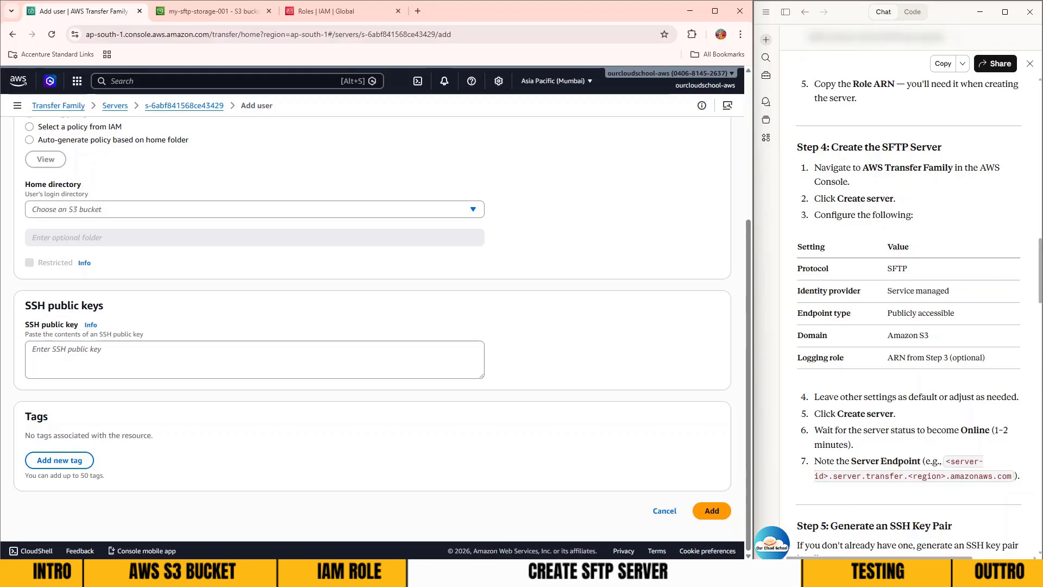
Switch to the terminal window, open a new Windows PowerShell session and close the Command Prompt session running sftp
{"action": "key", "text": "alt+Tab"}
{"action": "left_click", "coordinate": [304, 95]}
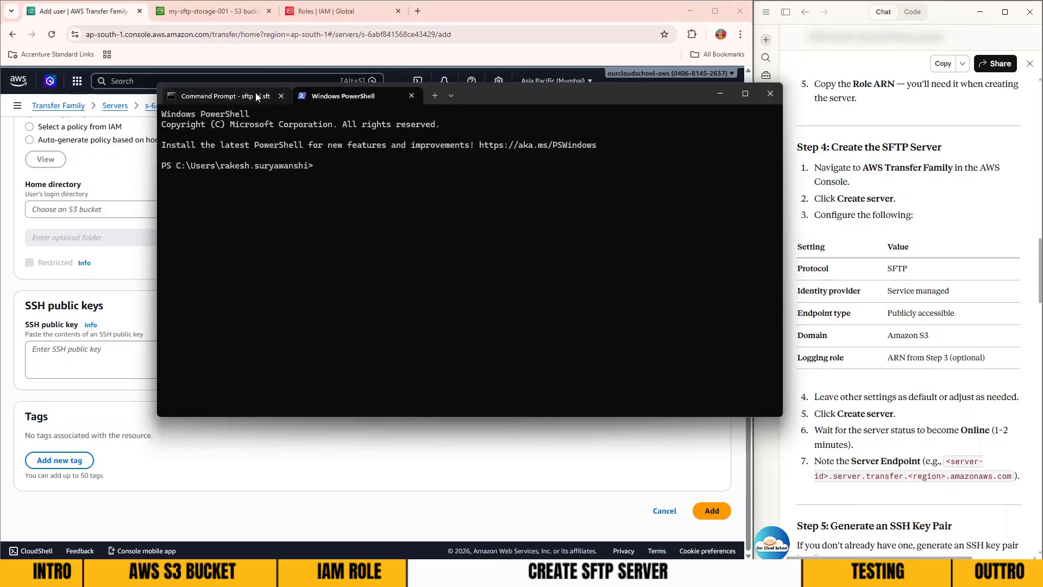
{"action": "left_click", "coordinate": [281, 96]}
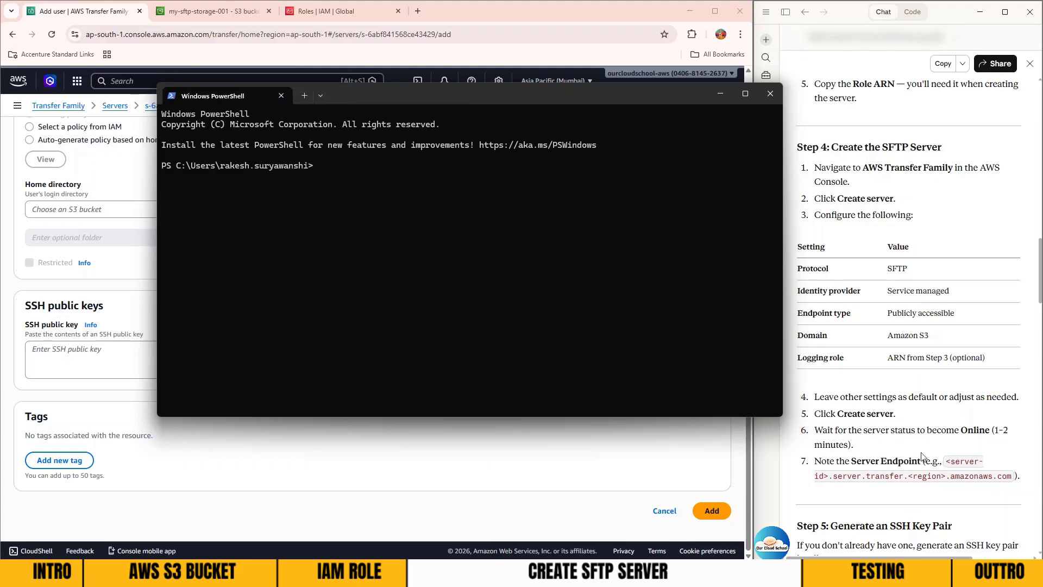
Try to generate an SSH key pair with the guide's command ssh-keygen -t rsa -b 4096 -f ~/.ssh/sftp_key, leaving the passphrase empty
{"action": "scroll", "coordinate": [951, 369], "scroll_direction": "down", "scroll_amount": 4}
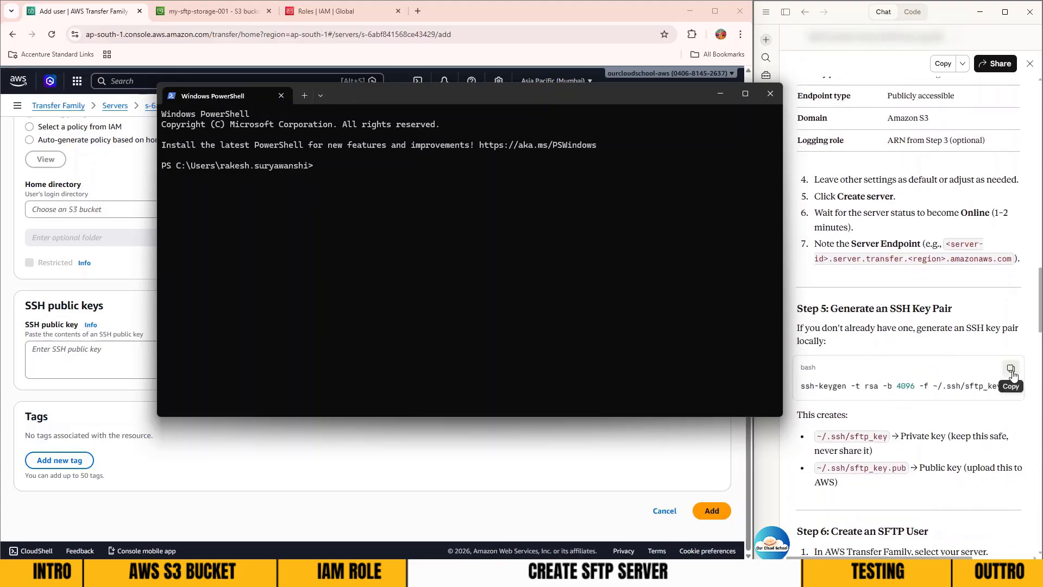
{"action": "left_click", "coordinate": [1011, 368]}
{"action": "left_click", "coordinate": [458, 216]}
{"action": "key", "text": "ctrl+v"}
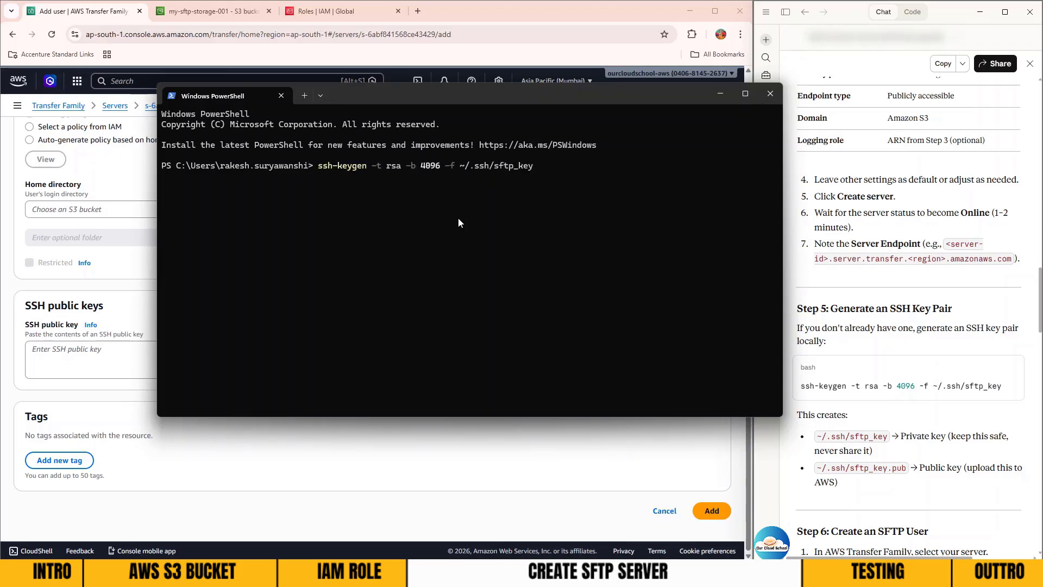
{"action": "key", "text": "Return"}
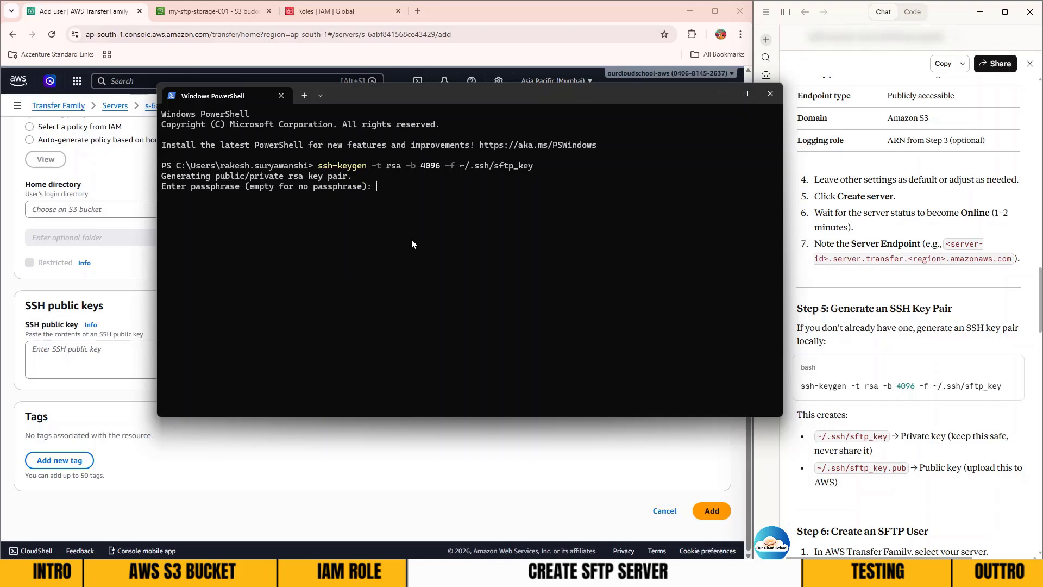
{"action": "key", "text": "Return"}
{"action": "key", "text": "Return"}
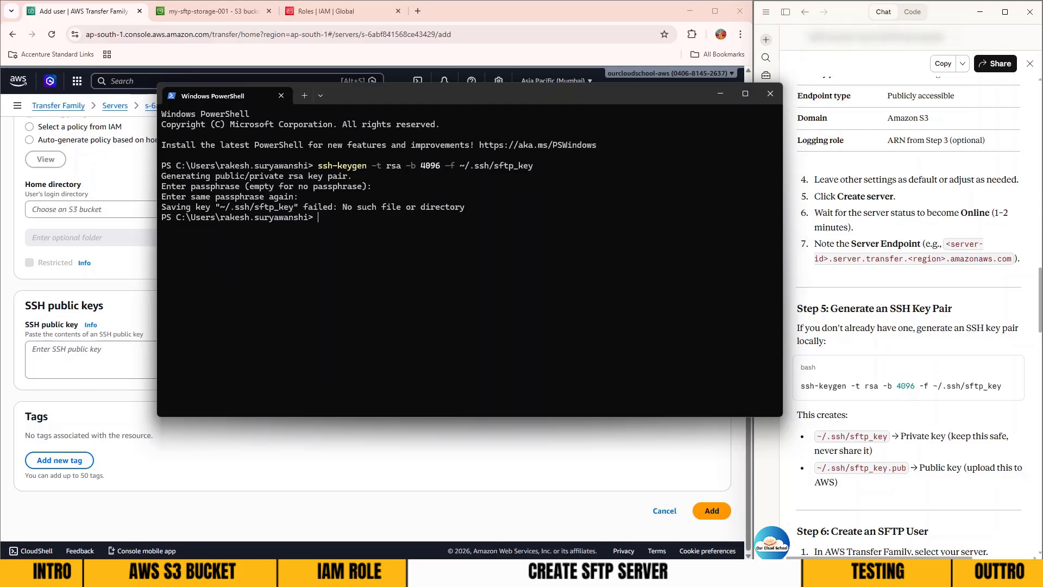
Generate the key pair with ssh-keygen -t rsa -b 4096 -f sftp_key, overwriting the existing key and leaving the passphrase empty
{"action": "key", "text": "Up"}
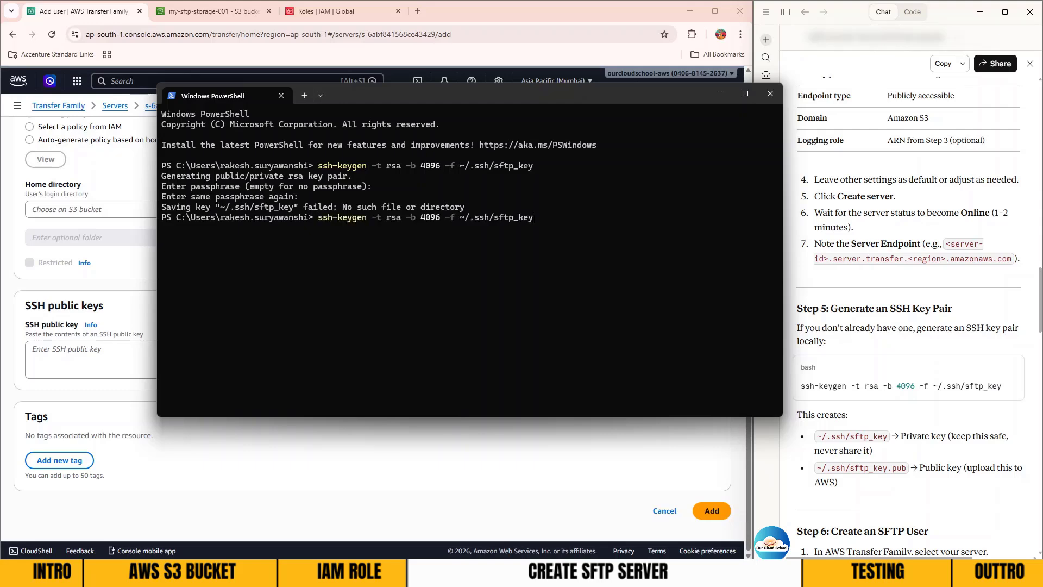
{"action": "key", "text": "BackSpace"}
{"action": "key", "text": "BackSpace"}
{"action": "key", "text": "BackSpace"}
{"action": "key", "text": "BackSpace"}
{"action": "key", "text": "BackSpace"}
{"action": "key", "text": "BackSpace"}
{"action": "key", "text": "BackSpace"}
{"action": "key", "text": "Return"}
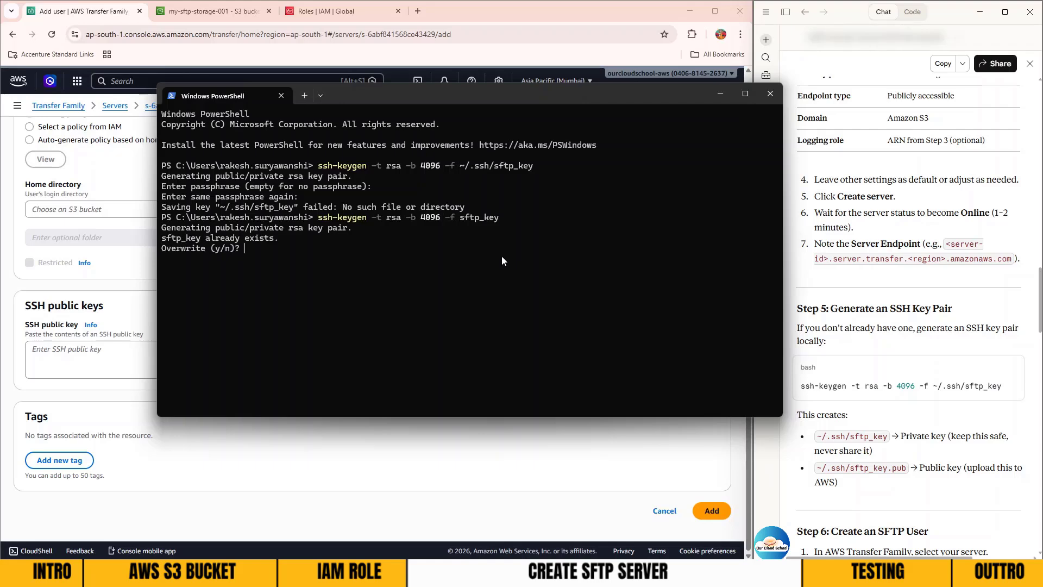
{"action": "type", "text": "y"}
{"action": "key", "text": "Return"}
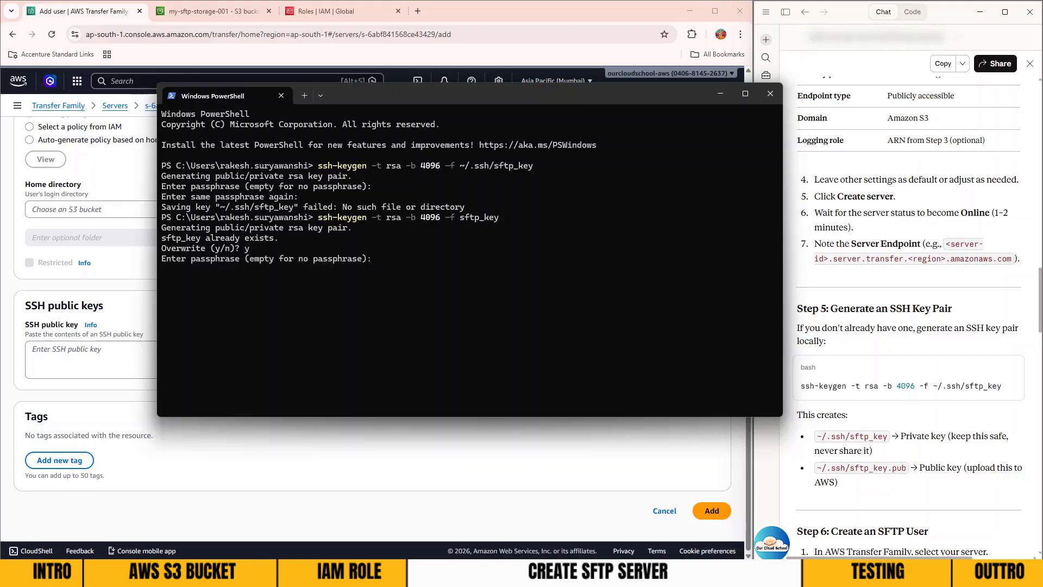
{"action": "key", "text": "Return"}
{"action": "key", "text": "Return"}
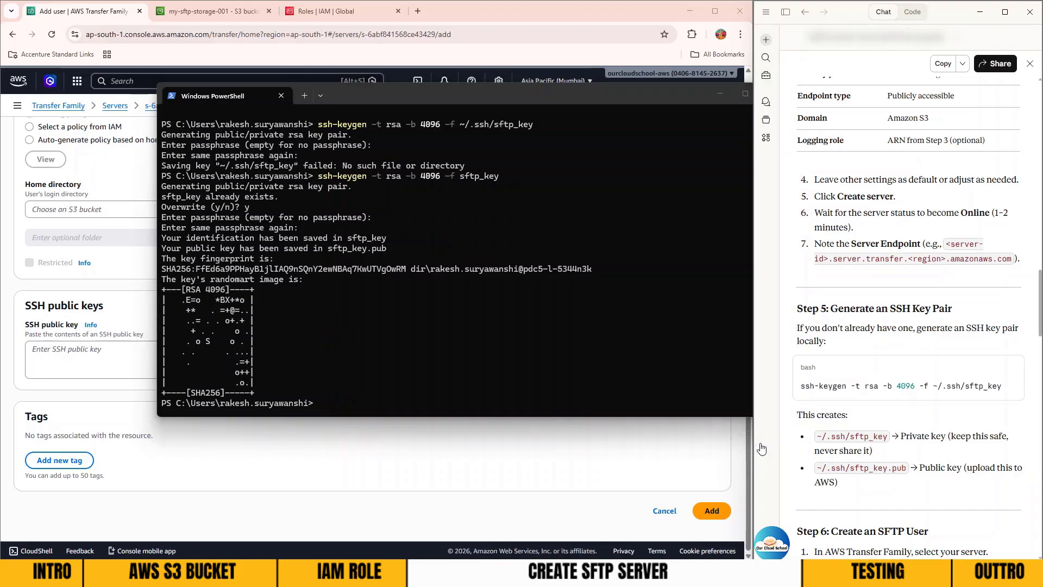
Return to the Add user form in the browser and set the username to the guide's example, sftp-user
{"action": "left_click", "coordinate": [688, 455]}
{"action": "scroll", "coordinate": [131, 225], "scroll_direction": "up", "scroll_amount": 4}
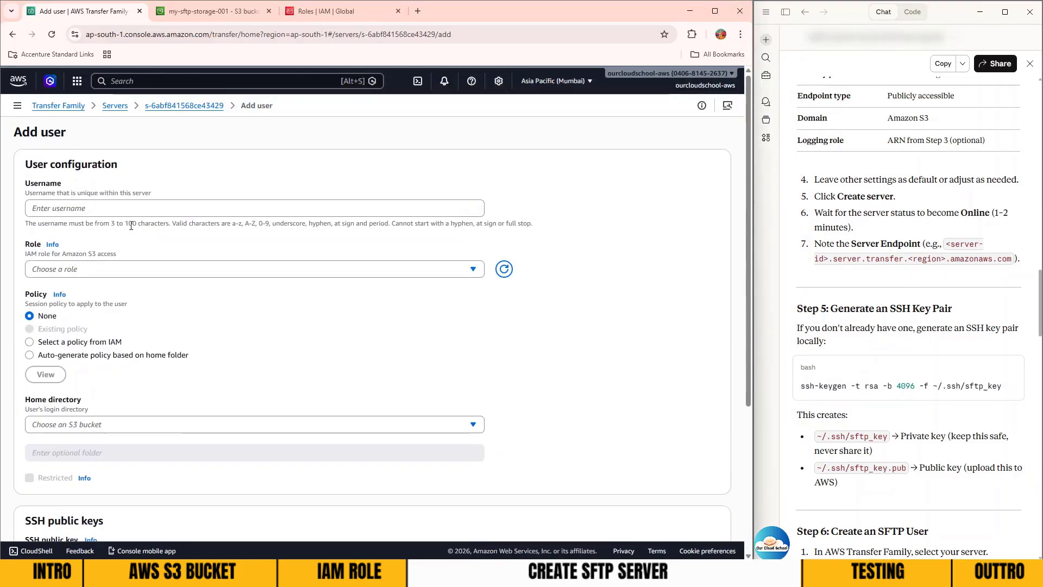
{"action": "scroll", "coordinate": [863, 284], "scroll_direction": "down", "scroll_amount": 7}
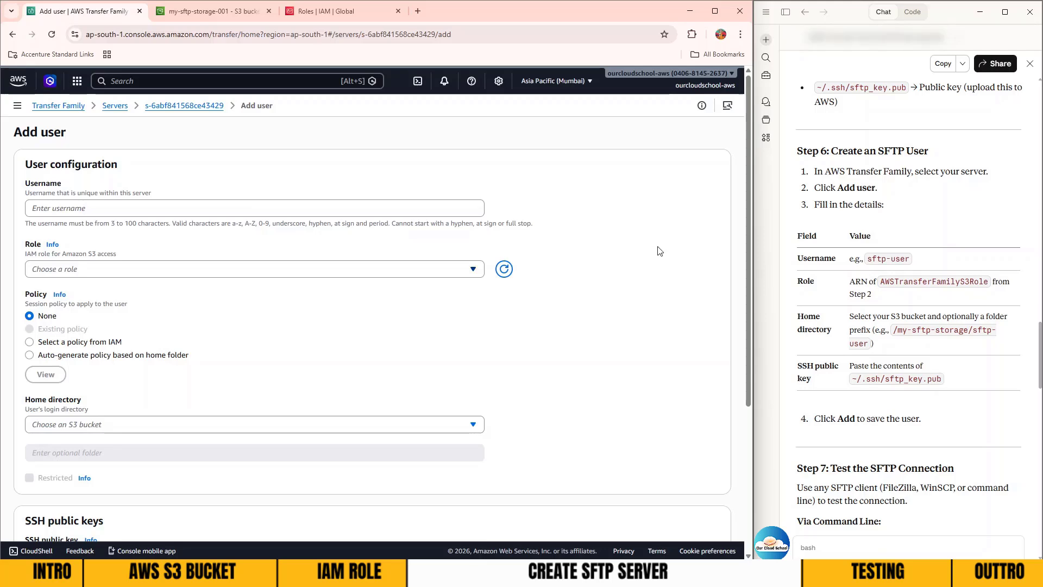
{"action": "left_click_drag", "start_coordinate": [869, 259], "coordinate": [916, 267]}
{"action": "left_click", "coordinate": [220, 211]}
{"action": "key", "text": "ctrl+v"}
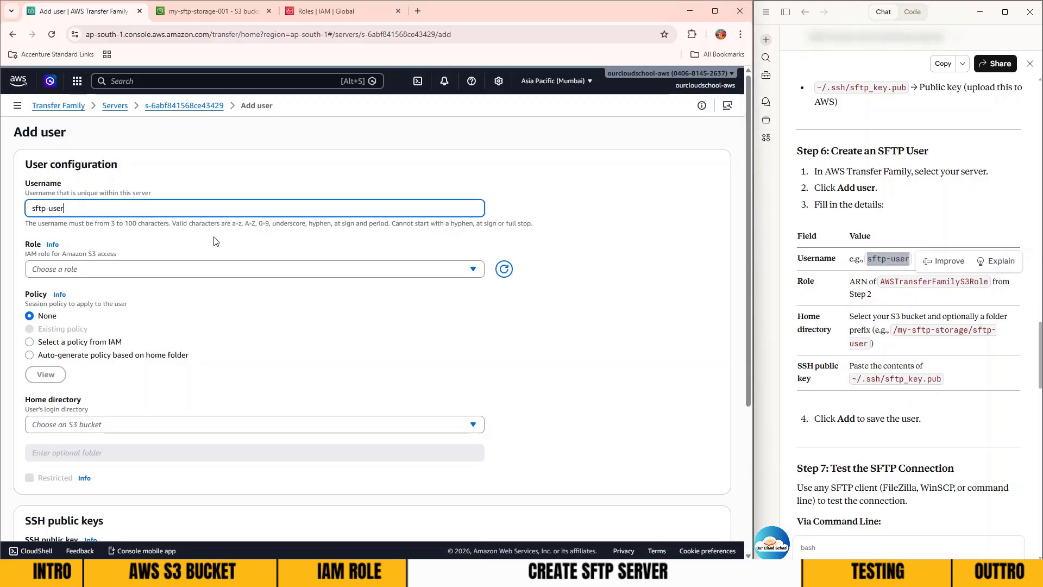
Find the role named in the guide, AWSTransferFamilyS3Role, and assign it to the new user
{"action": "left_click", "coordinate": [125, 275]}
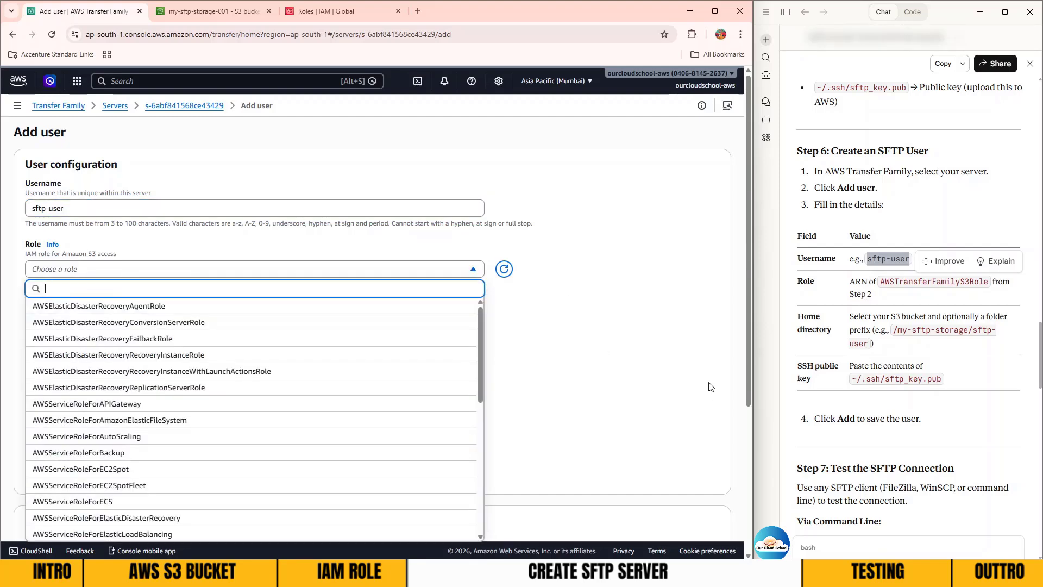
{"action": "double_click", "coordinate": [933, 282]}
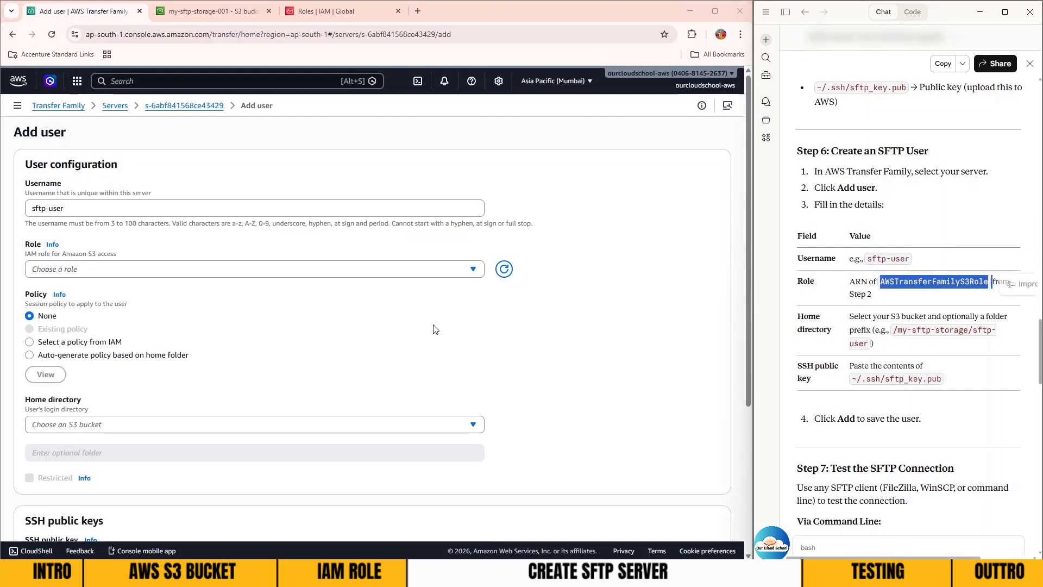
{"action": "left_click", "coordinate": [129, 267]}
{"action": "key", "text": "ctrl+v"}
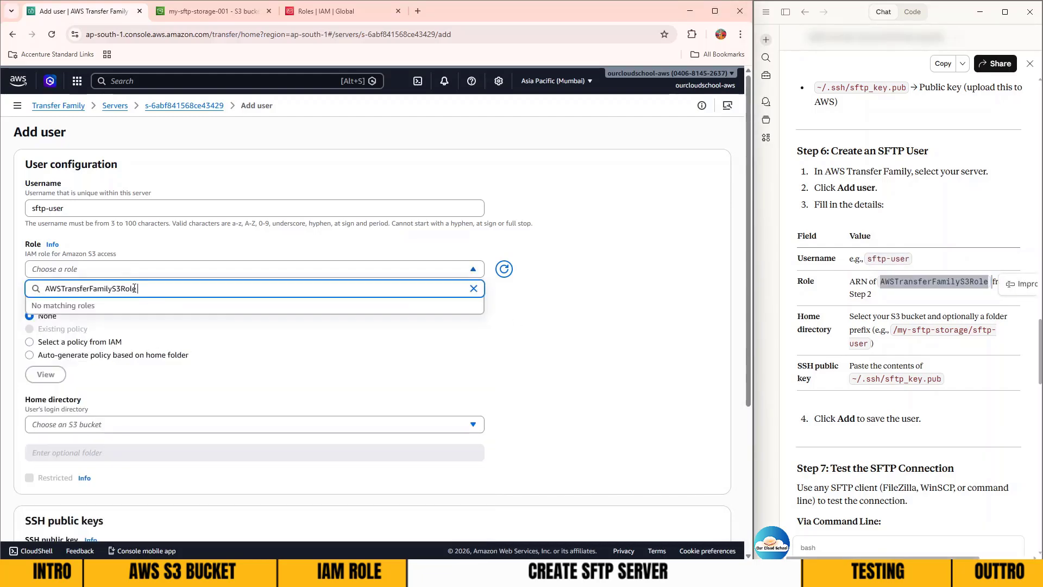
{"action": "key", "text": "BackSpace"}
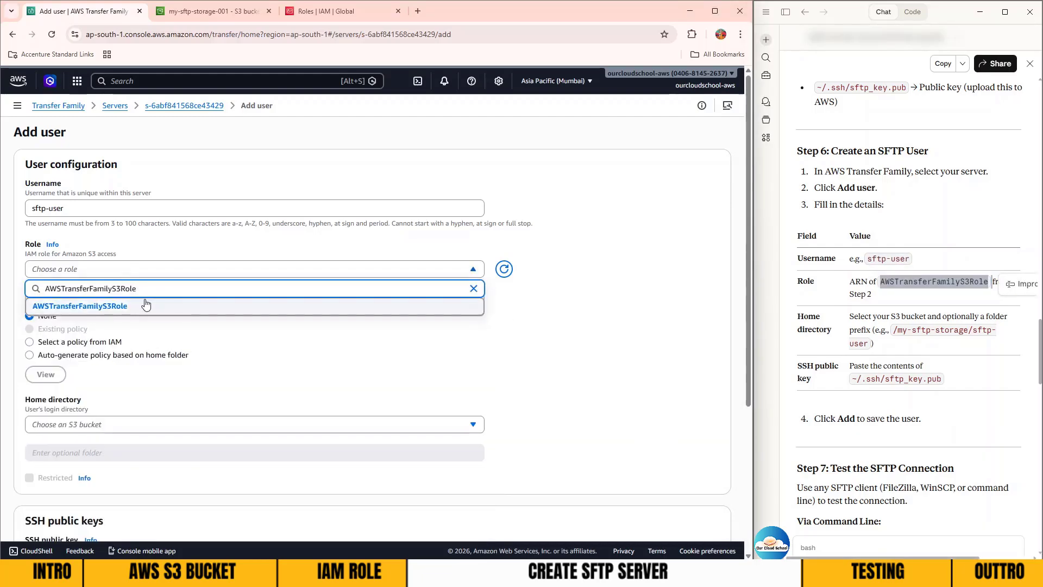
{"action": "left_click", "coordinate": [242, 303]}
Set the user's home directory to the S3 bucket my-sftp-storage-001 and select the prefilled optional folder name
{"action": "scroll", "coordinate": [243, 300], "scroll_direction": "down", "scroll_amount": 2}
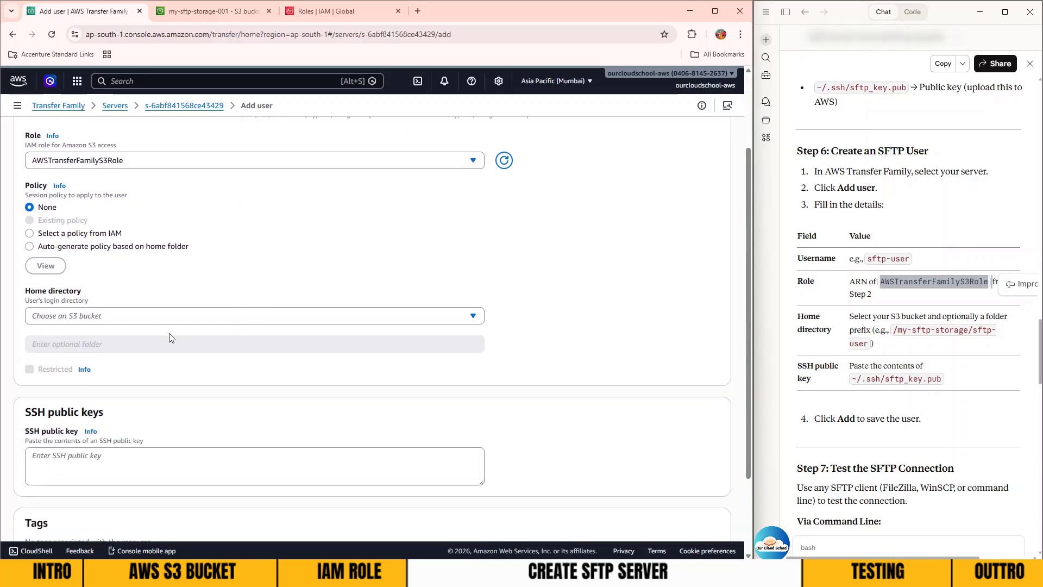
{"action": "left_click", "coordinate": [120, 318]}
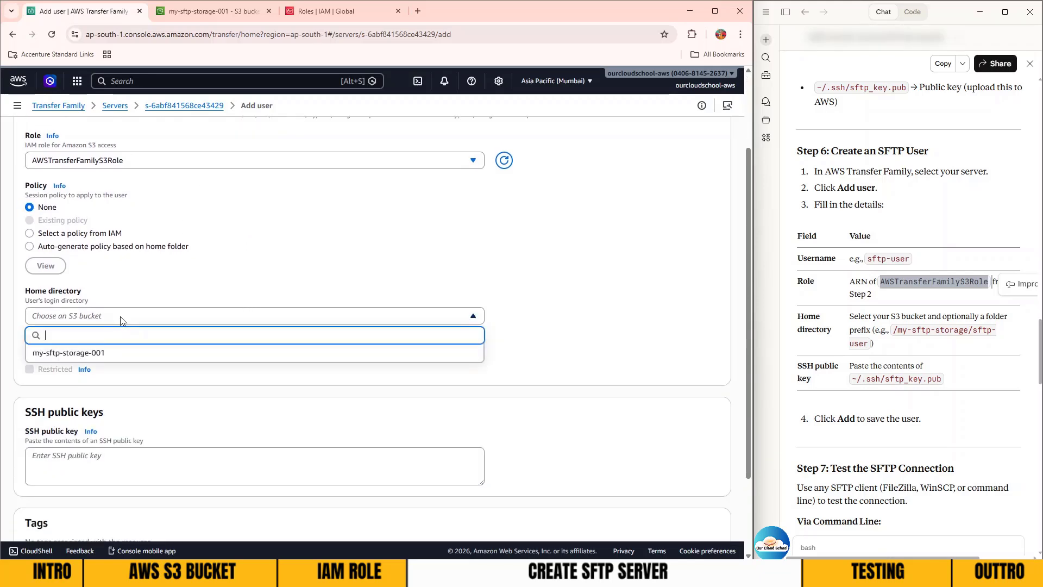
{"action": "left_click", "coordinate": [74, 351]}
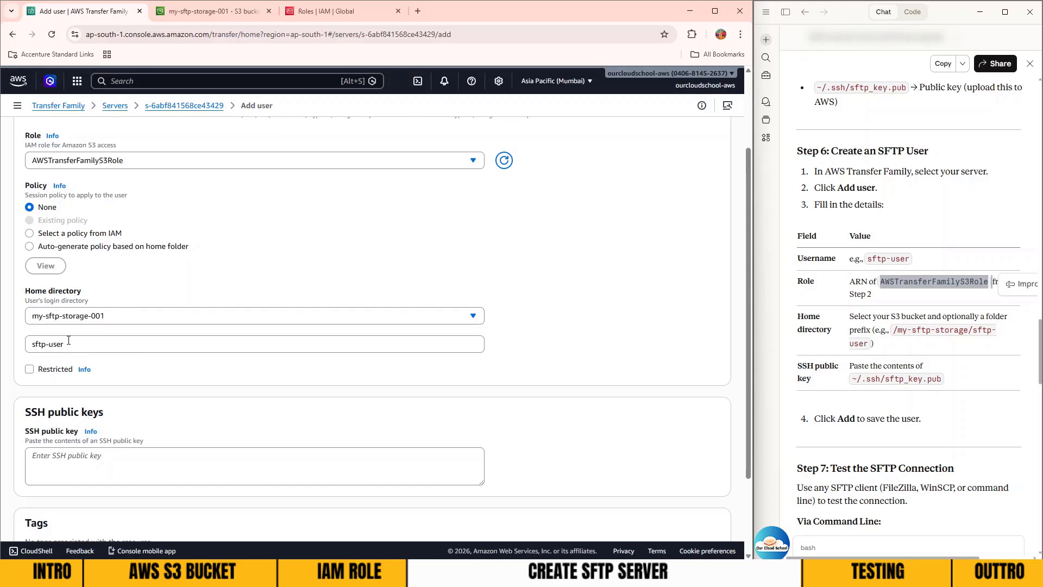
{"action": "left_click_drag", "start_coordinate": [31, 294], "coordinate": [121, 287]}
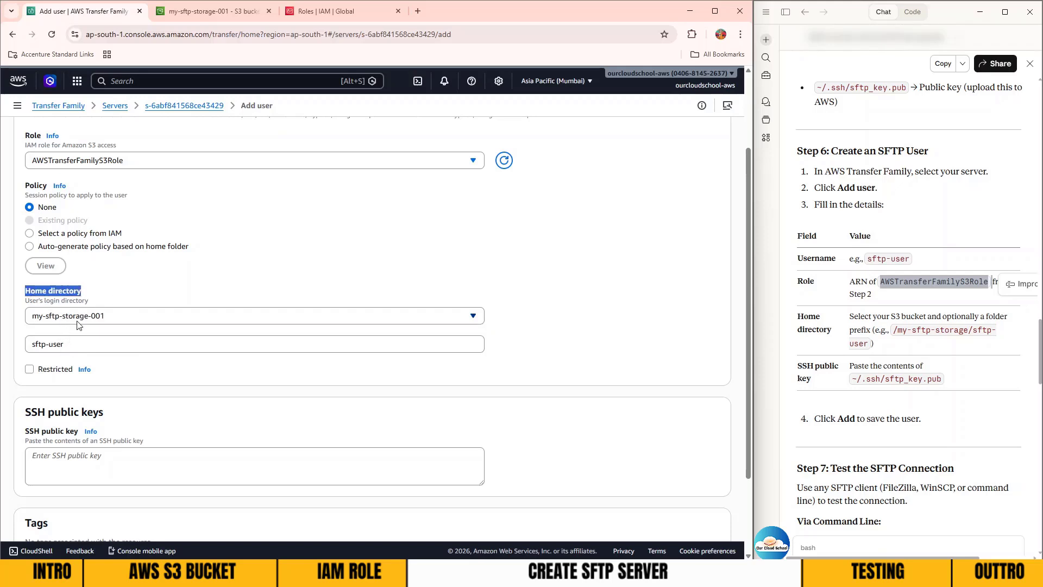
{"action": "left_click_drag", "start_coordinate": [80, 340], "coordinate": [14, 341]}
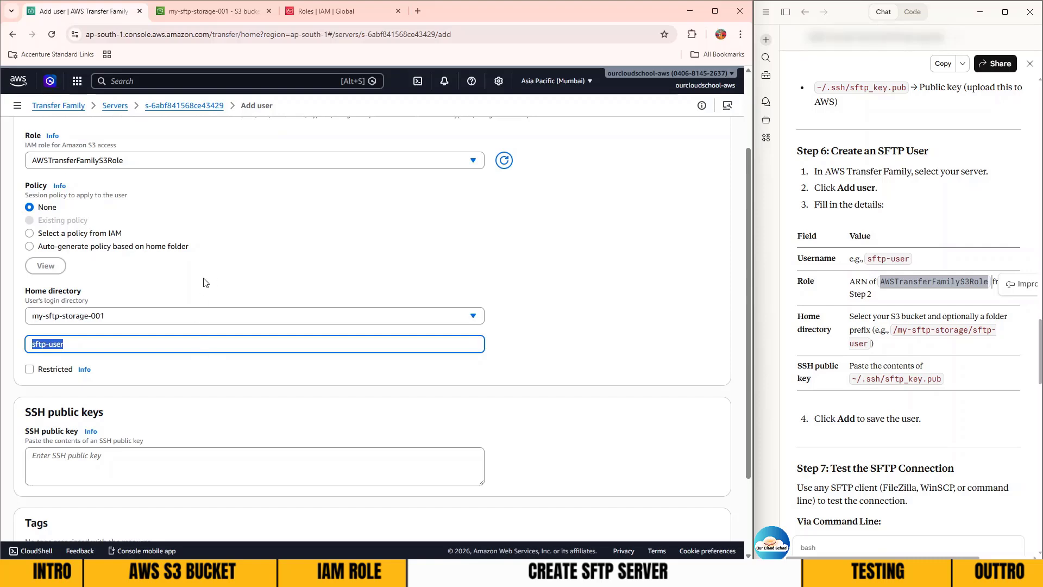
Switch to the S3 bucket my-sftp-storage-001 and create a folder named images in it, keeping the default encryption setting
{"action": "left_click", "coordinate": [235, 11]}
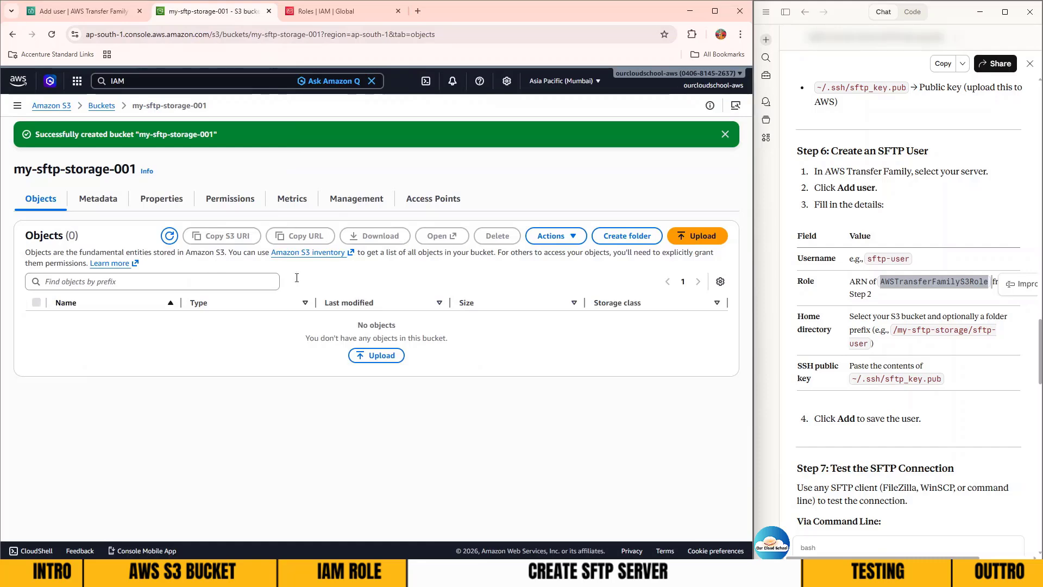
{"action": "left_click", "coordinate": [622, 237]}
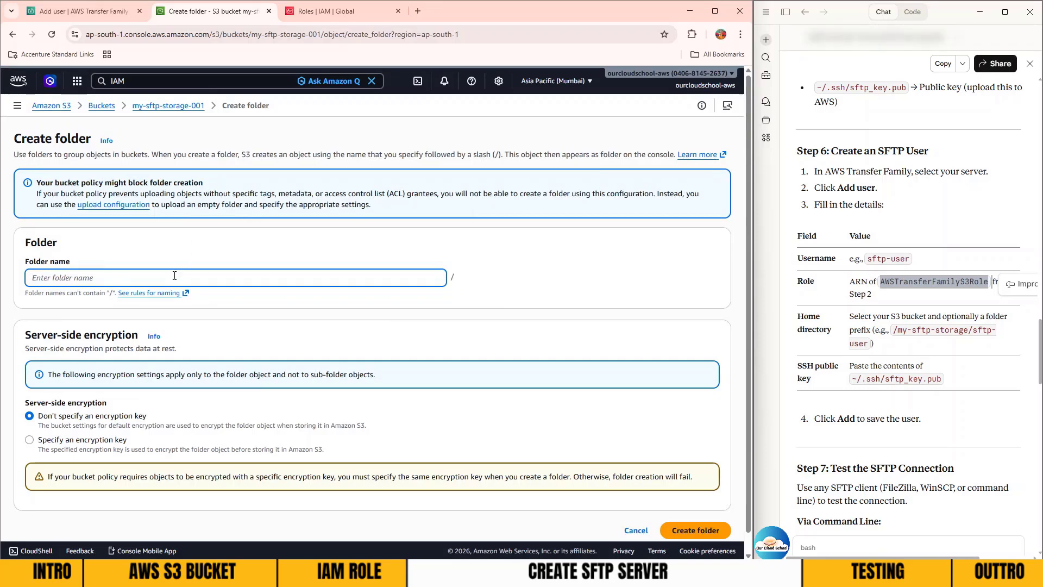
{"action": "type", "text": "iamge"}
{"action": "key", "text": "ctrl+a"}
{"action": "key", "text": "BackSpace"}
{"action": "type", "text": "images"}
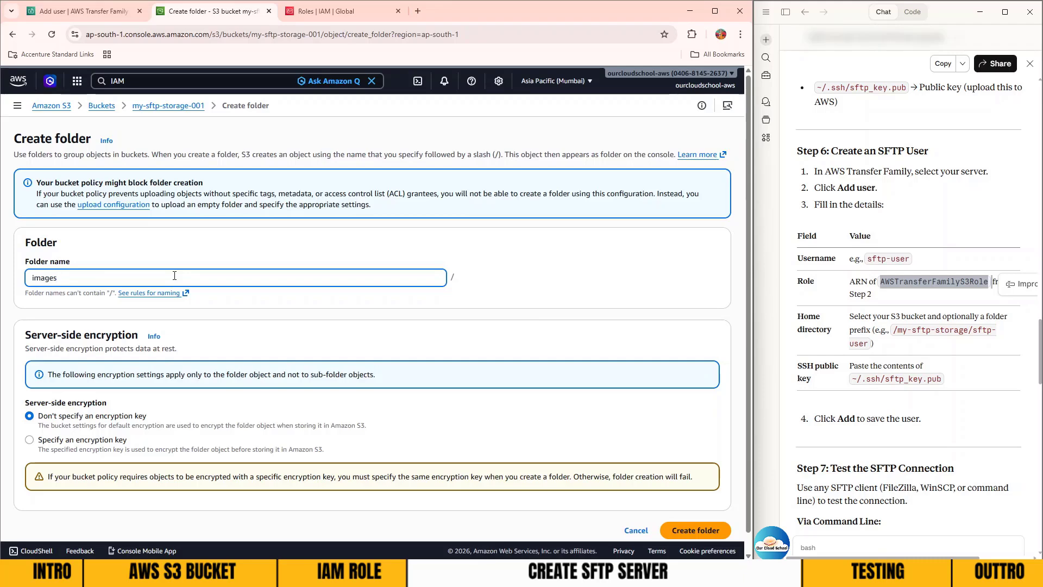
{"action": "scroll", "coordinate": [543, 462], "scroll_direction": "down", "scroll_amount": 1}
{"action": "left_click", "coordinate": [674, 514]}
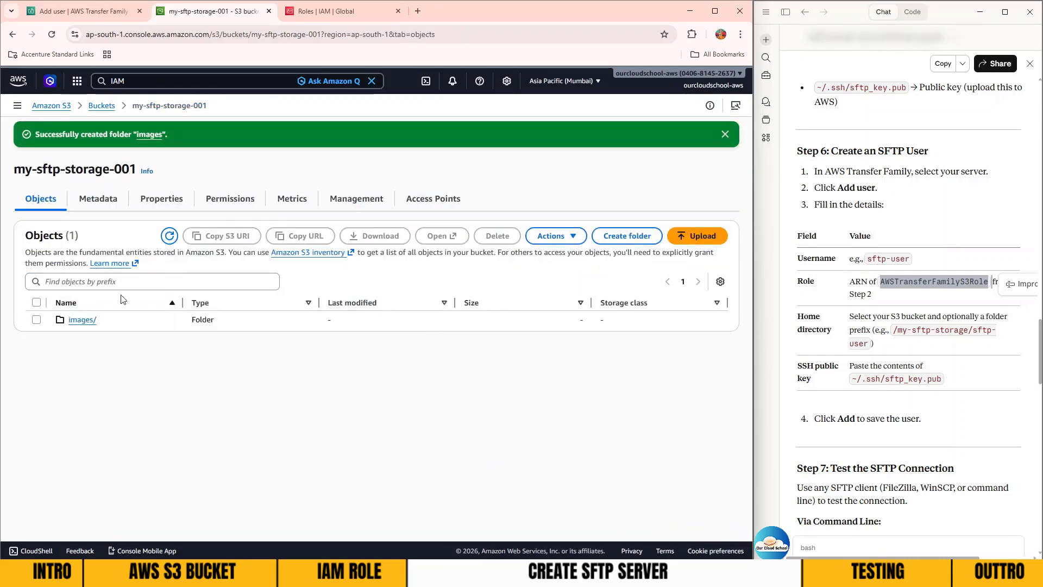
Upload Whisk_569bc3f5e6bd39d890b480e55701bea0dr.jpeg from Downloads into the images folder and close the upload status
{"action": "left_click", "coordinate": [95, 320]}
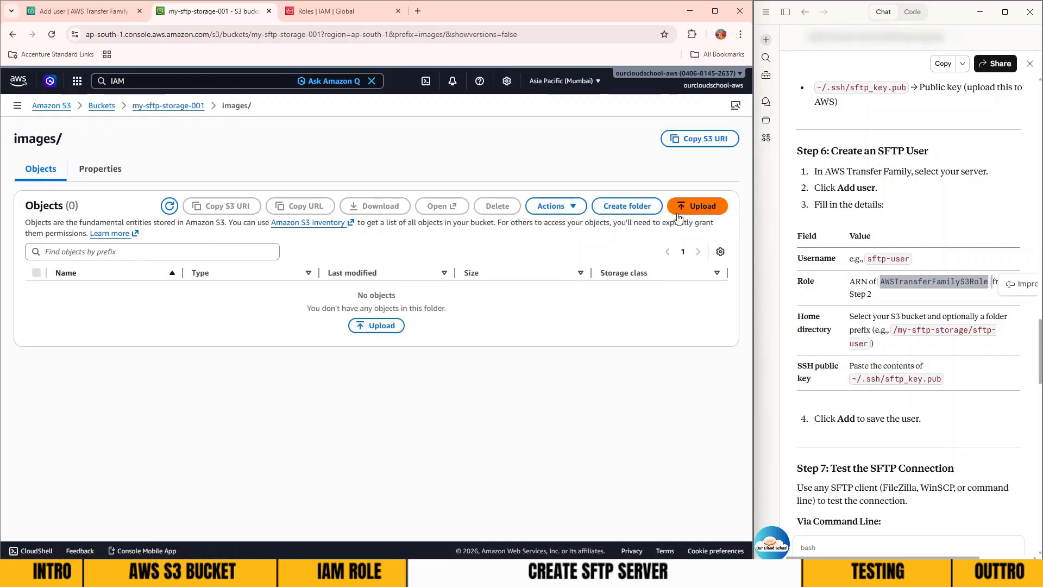
{"action": "left_click", "coordinate": [679, 218]}
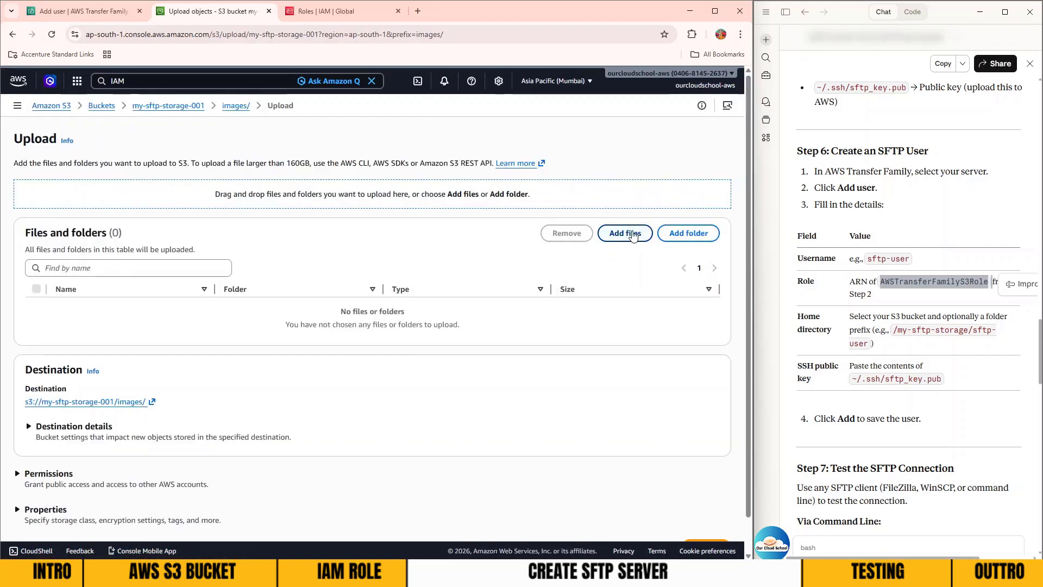
{"action": "left_click", "coordinate": [633, 235]}
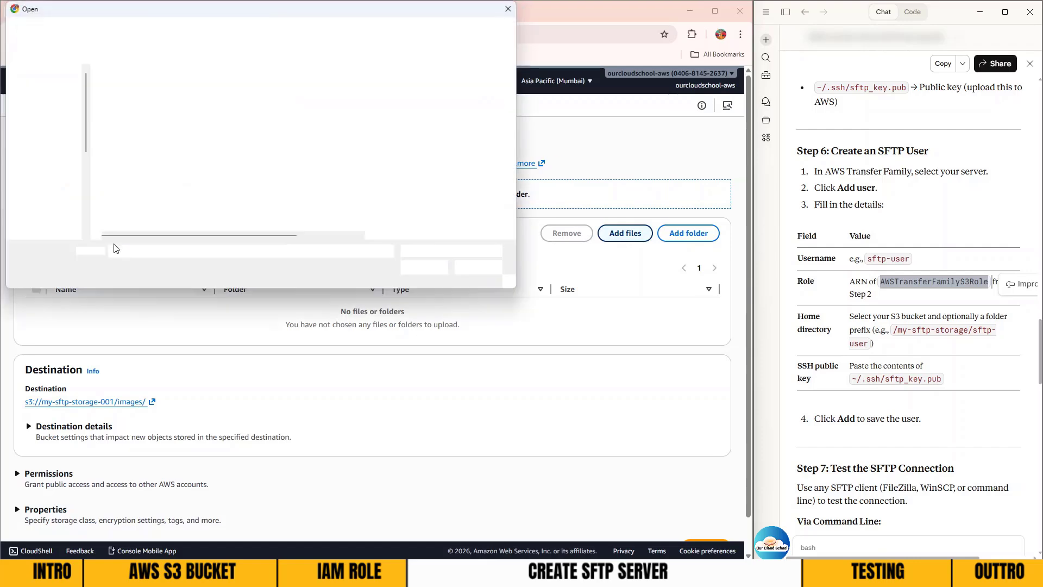
{"action": "left_click", "coordinate": [161, 223]}
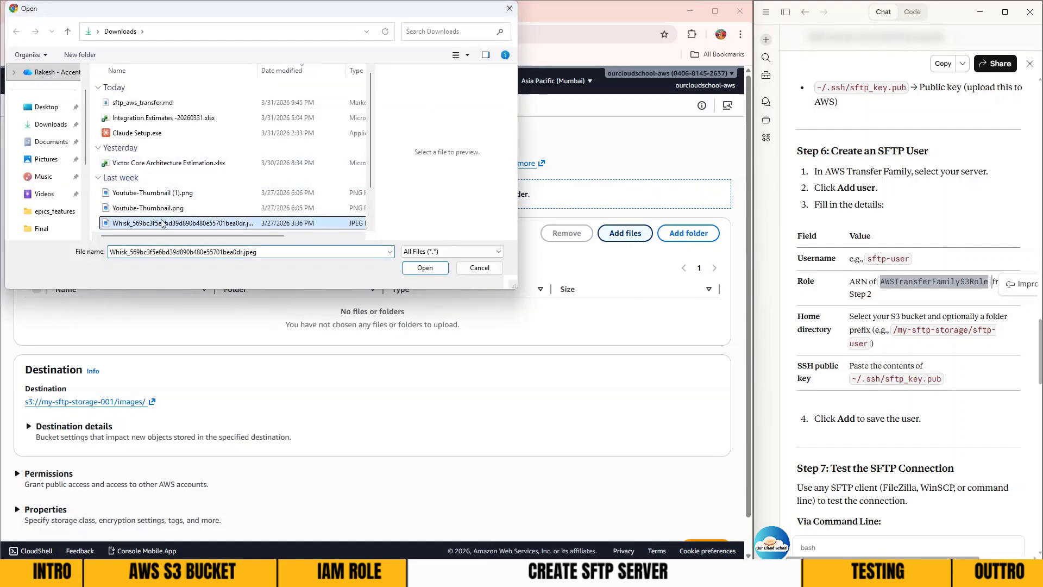
{"action": "left_click", "coordinate": [426, 267]}
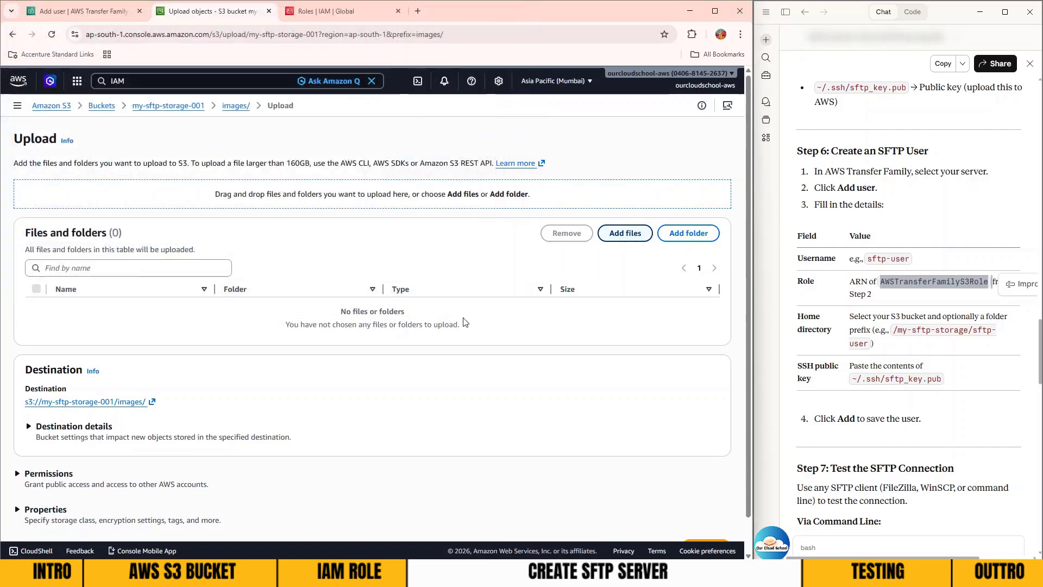
{"action": "left_click", "coordinate": [706, 510]}
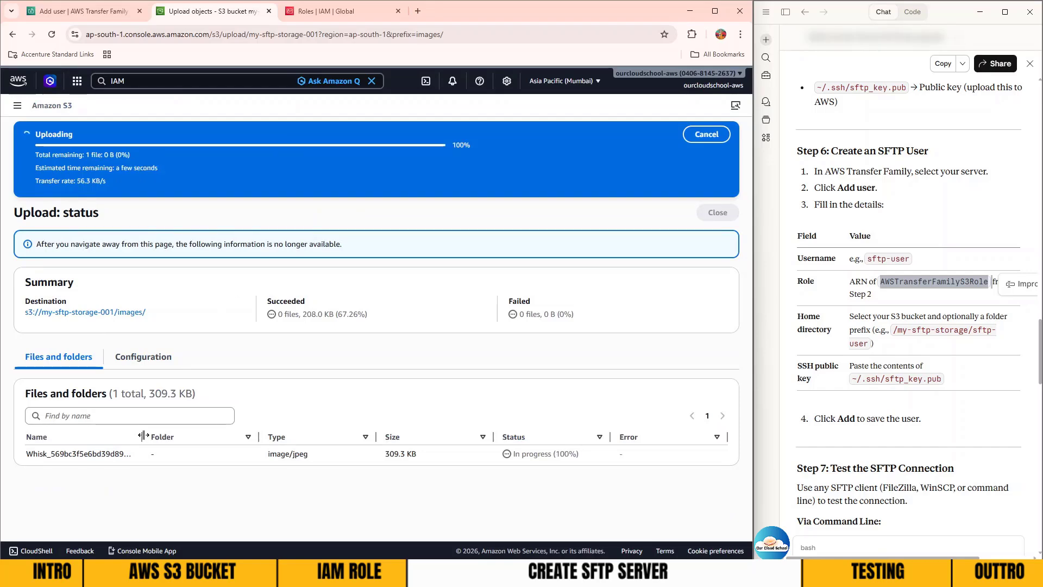
{"action": "left_click_drag", "start_coordinate": [143, 436], "coordinate": [220, 434]}
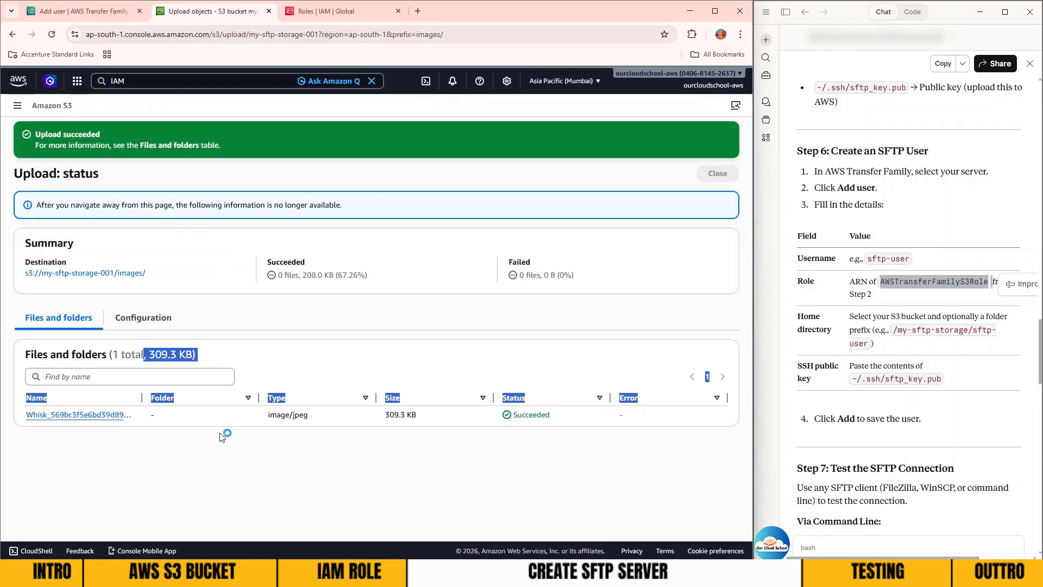
{"action": "left_click", "coordinate": [717, 173]}
Open the bucket's images folder, copy its name, and set the new user's home directory folder to images
{"action": "left_click", "coordinate": [163, 105]}
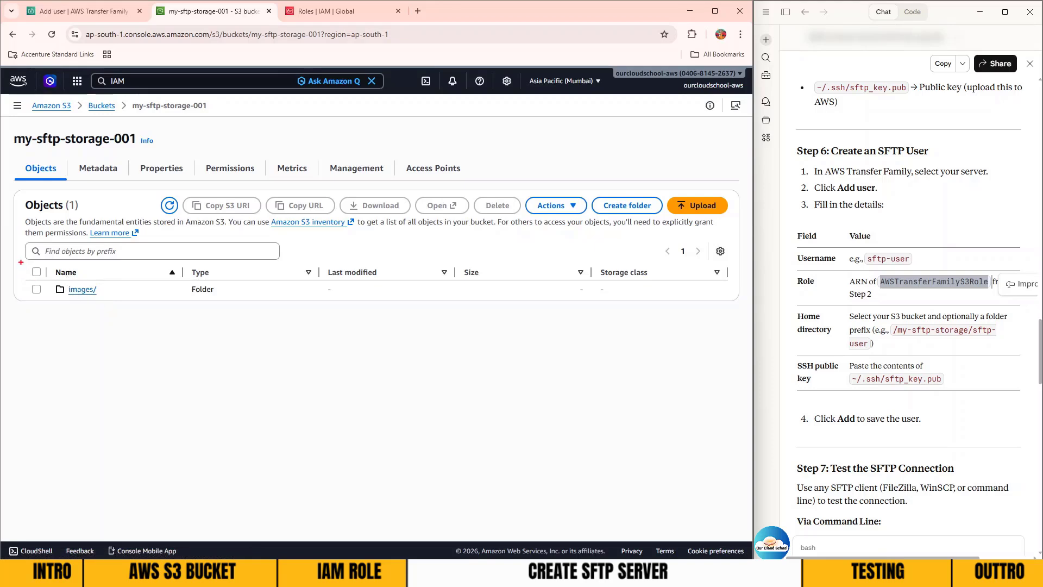
{"action": "left_click", "coordinate": [81, 289]}
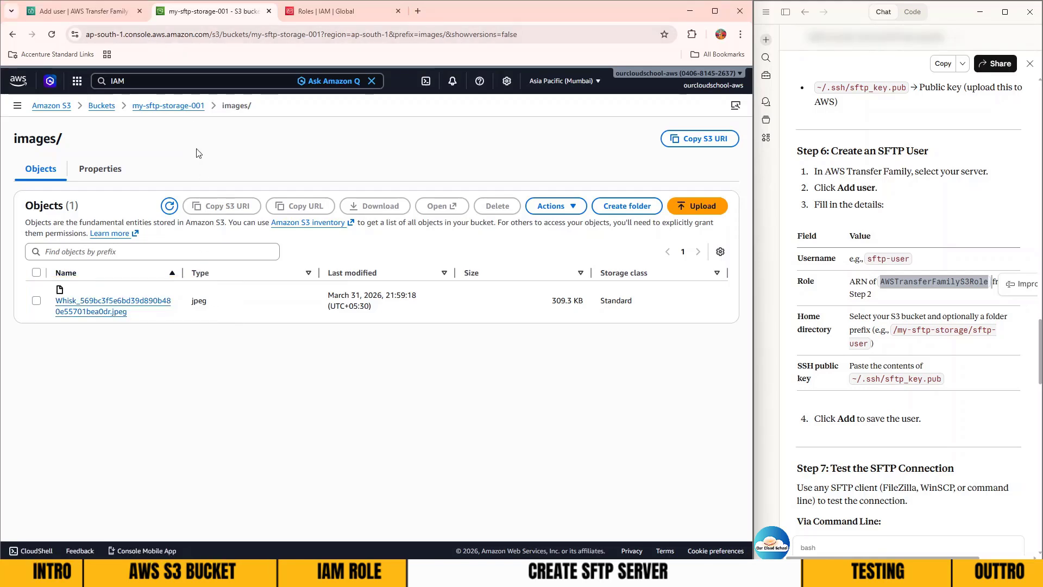
{"action": "double_click", "coordinate": [224, 105]}
{"action": "key", "text": "ctrl+c"}
{"action": "left_click", "coordinate": [82, 11]}
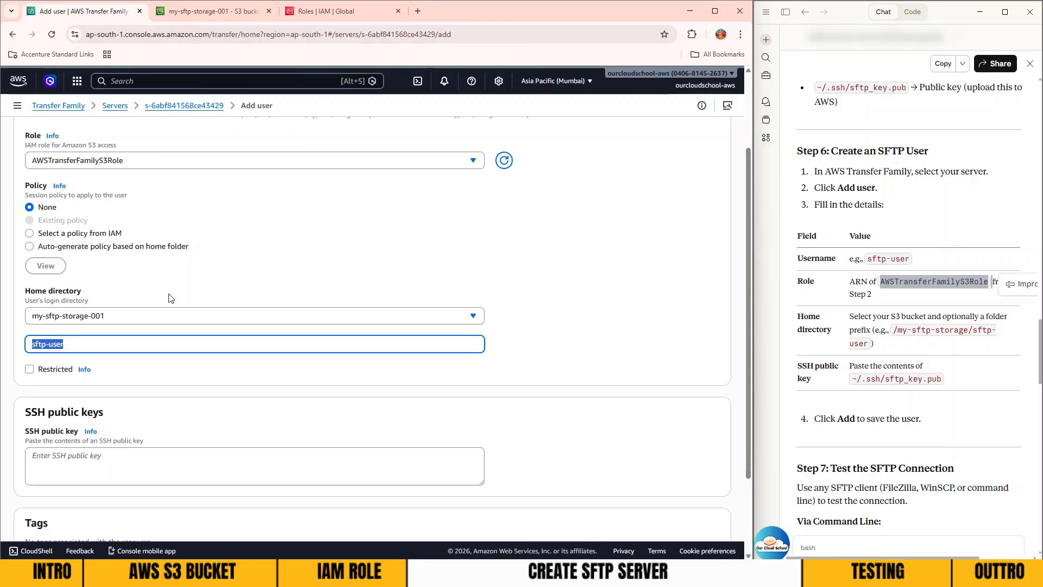
{"action": "key", "text": "ctrl+v"}
{"action": "left_click", "coordinate": [141, 372]}
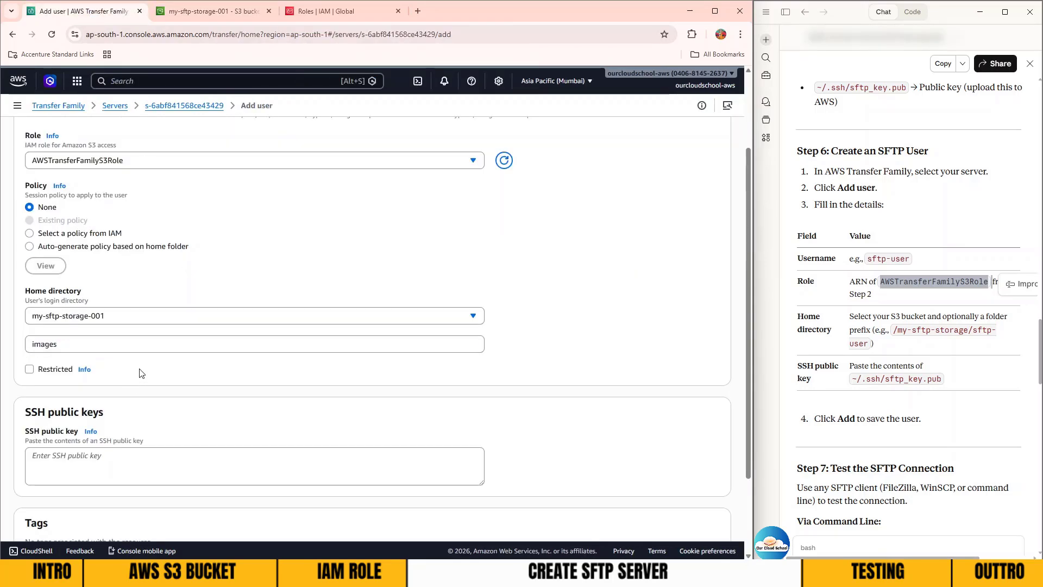
Review the username and the home directory's bucket and folder in the Add user form
{"action": "left_click_drag", "start_coordinate": [56, 342], "coordinate": [34, 344]}
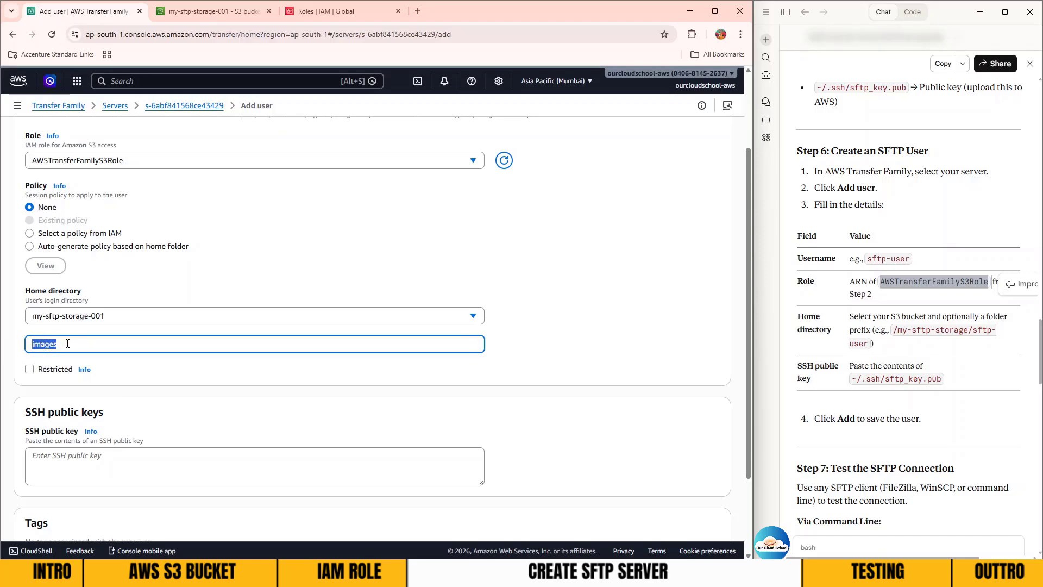
{"action": "left_click", "coordinate": [68, 343]}
{"action": "scroll", "coordinate": [71, 326], "scroll_direction": "up", "scroll_amount": 2}
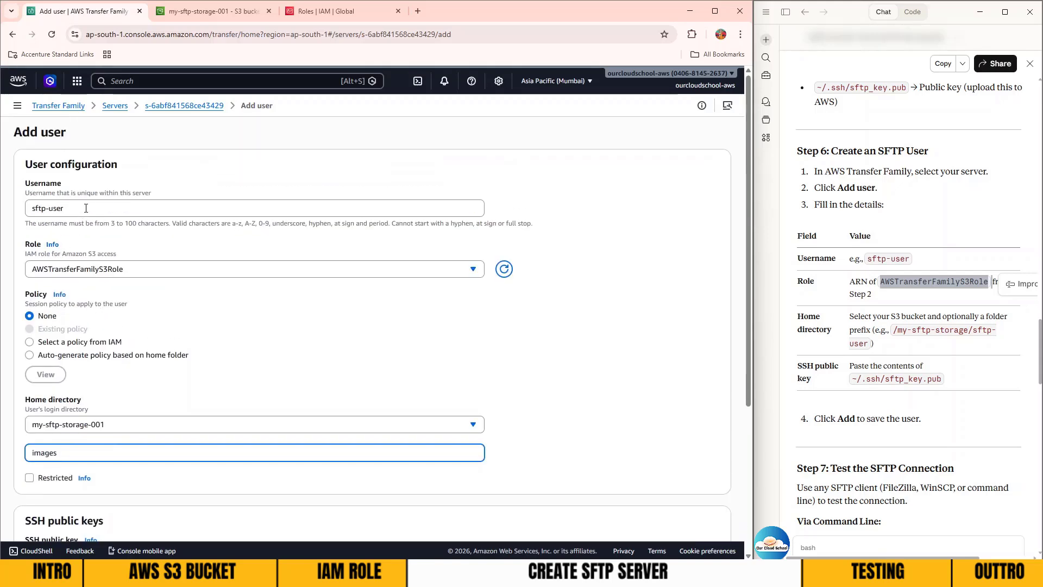
{"action": "left_click_drag", "start_coordinate": [86, 208], "coordinate": [27, 201]}
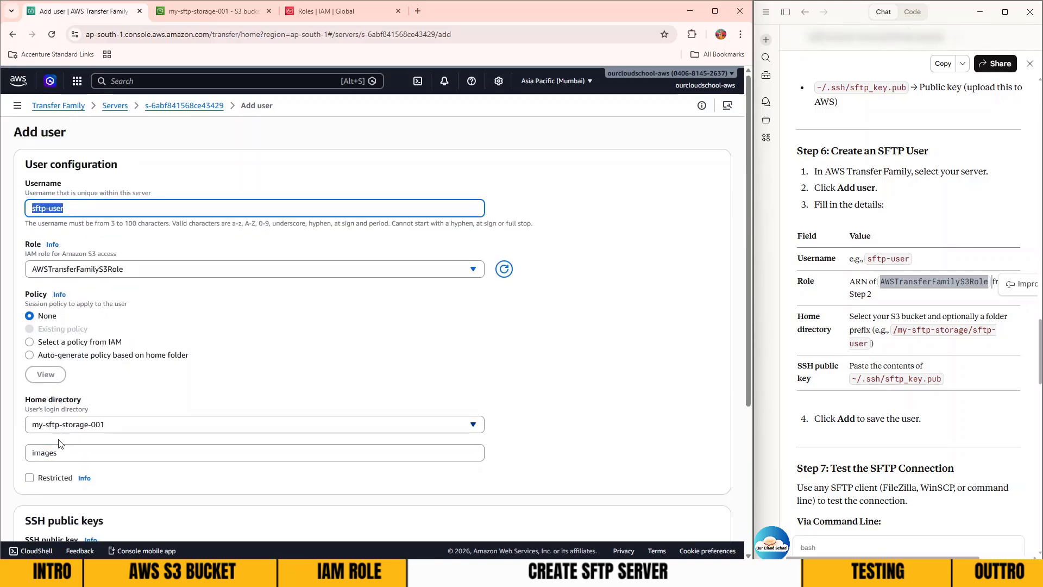
{"action": "left_click_drag", "start_coordinate": [61, 452], "coordinate": [27, 452]}
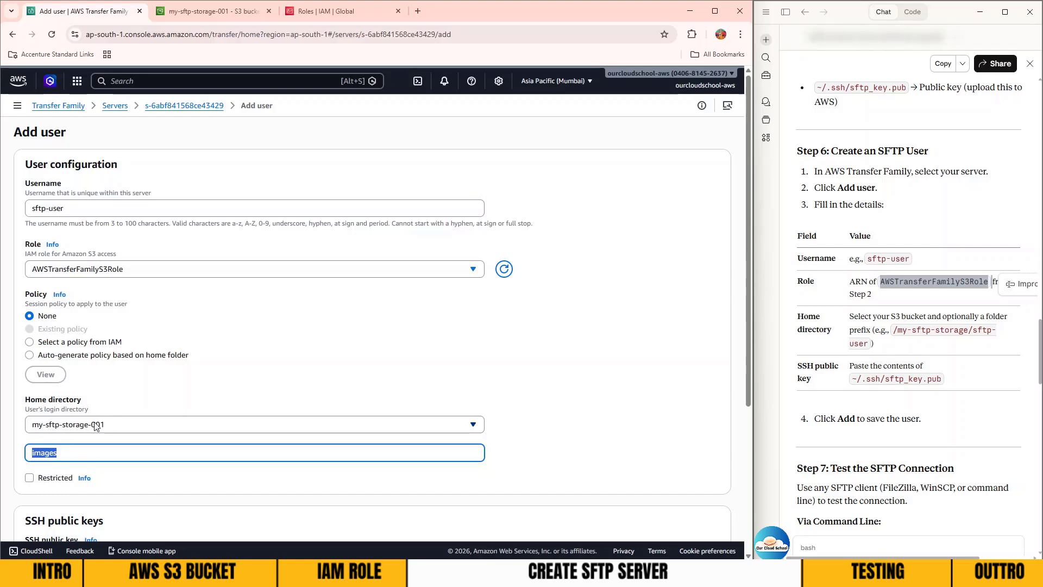
Paste the SSH public key into the new user's SSH public key field and add the user to the server
{"action": "scroll", "coordinate": [303, 340], "scroll_direction": "down", "scroll_amount": 4}
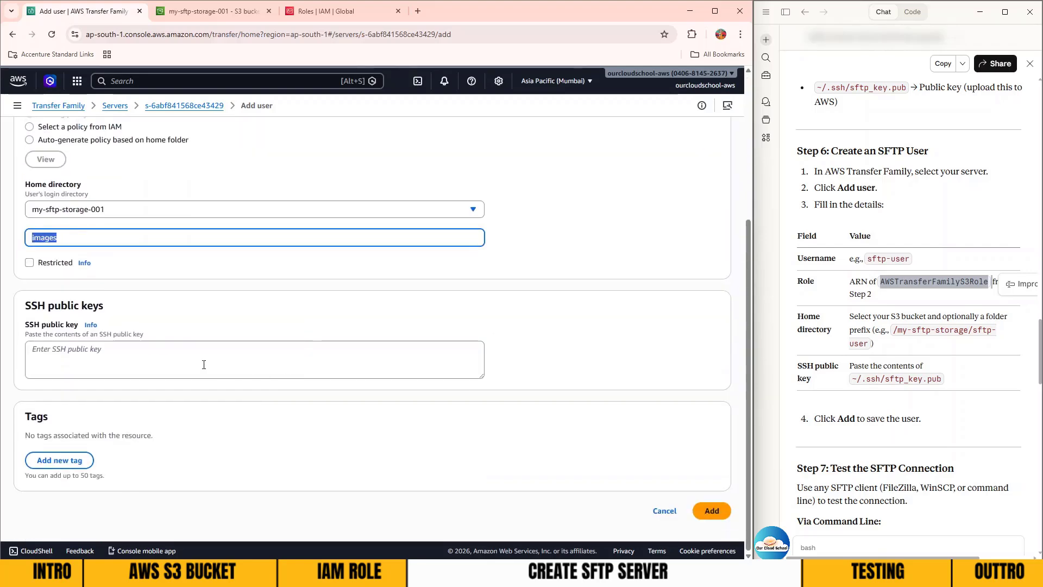
{"action": "left_click", "coordinate": [58, 356]}
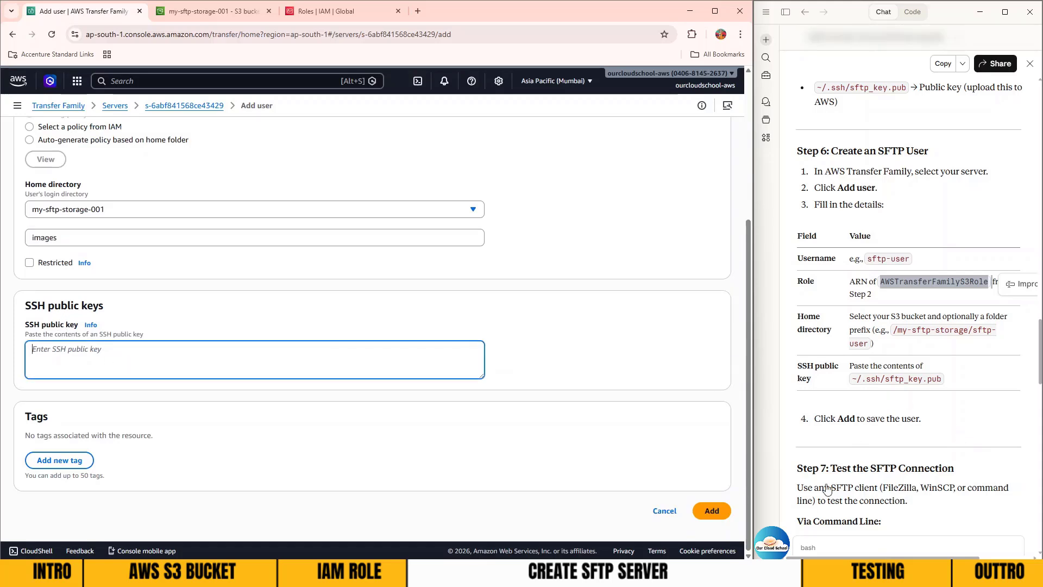
{"action": "key", "text": "super"}
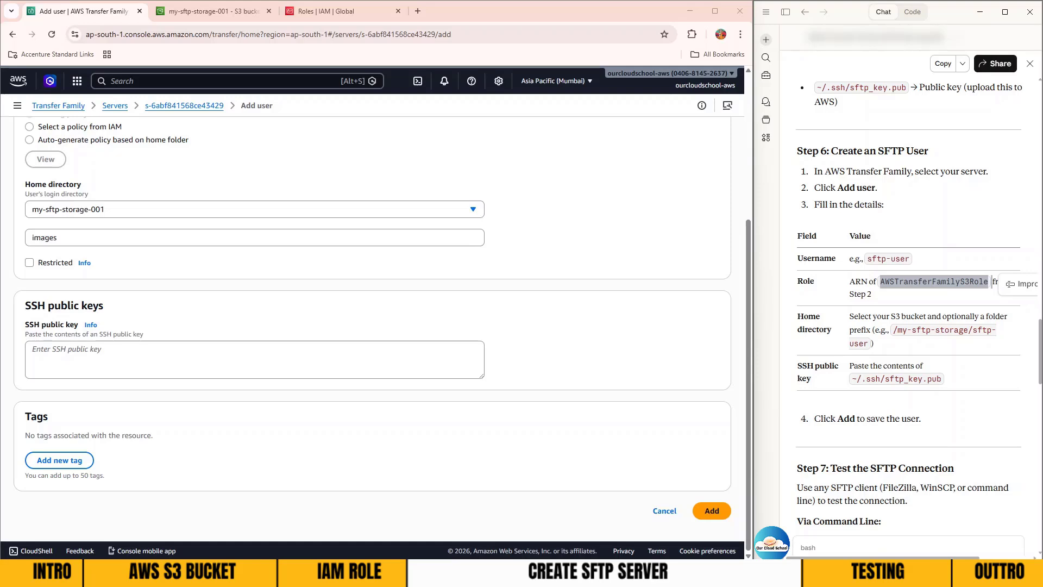
{"action": "left_click", "coordinate": [170, 356]}
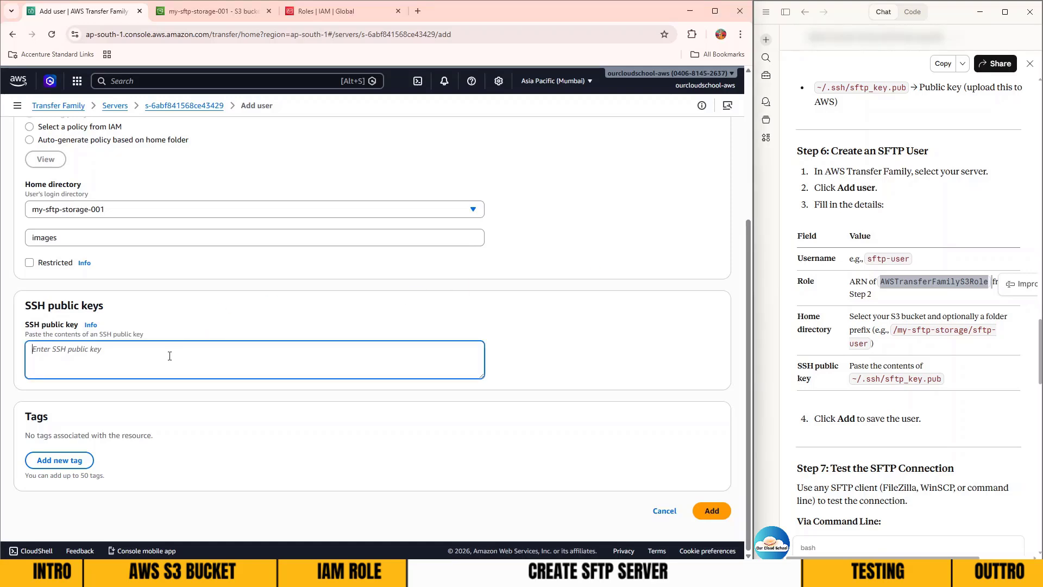
{"action": "key", "text": "ctrl+v"}
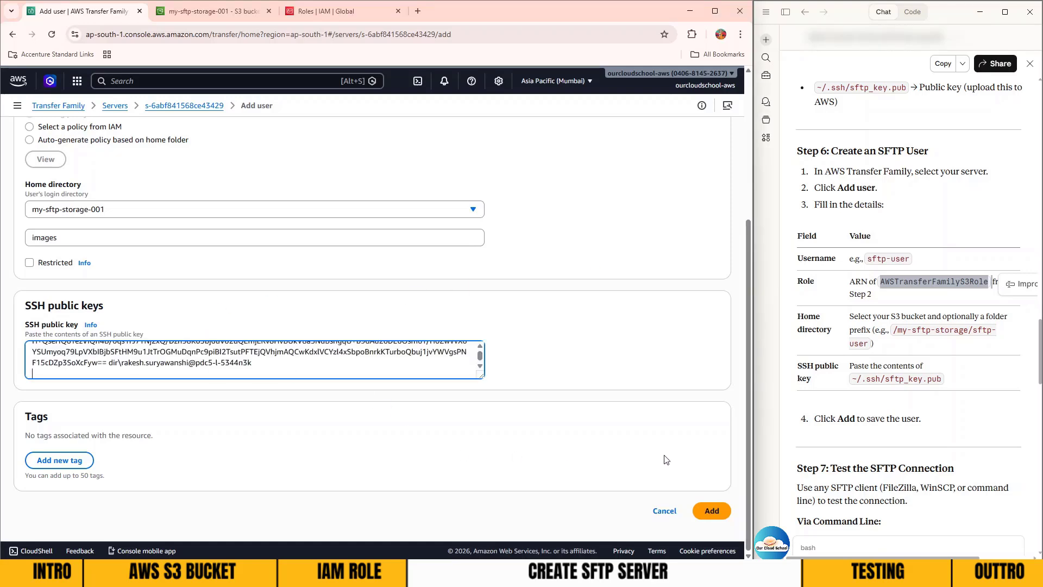
{"action": "left_click", "coordinate": [715, 511]}
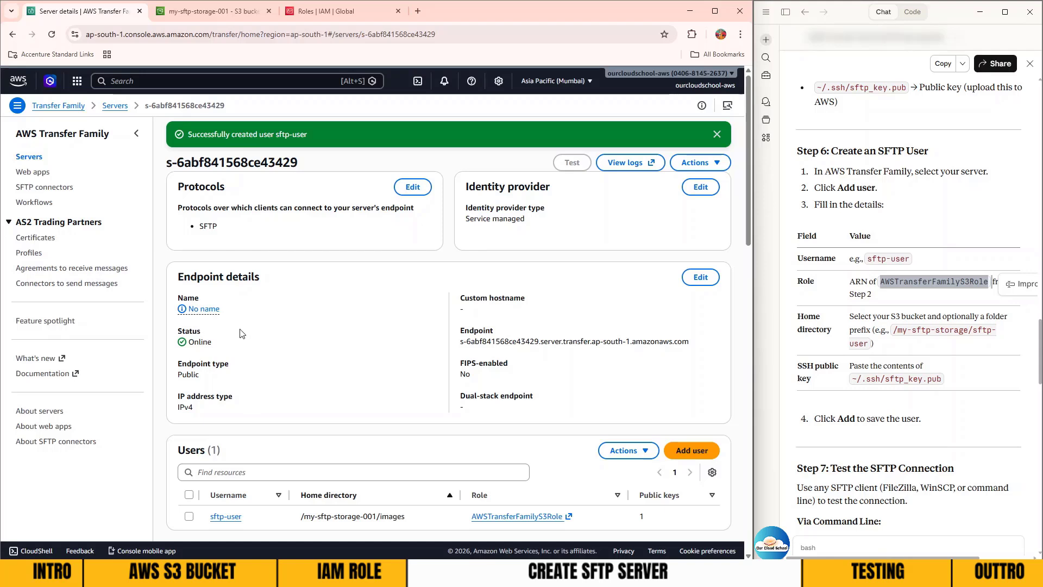
Review the server's endpoint details, users, host keys, additional details and workflows, plus the guide's section on testing the SFTP connection
{"action": "left_click_drag", "start_coordinate": [173, 321], "coordinate": [226, 356]}
{"action": "scroll", "coordinate": [247, 295], "scroll_direction": "down", "scroll_amount": 5}
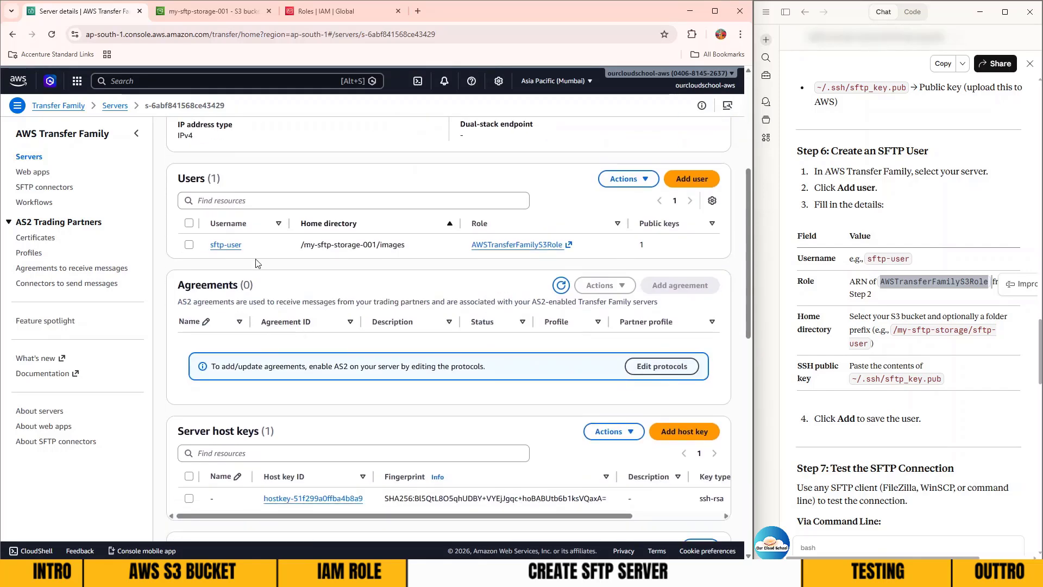
{"action": "mouse_move", "coordinate": [170, 161]}
{"action": "left_mouse_down"}
{"action": "mouse_move", "coordinate": [559, 282]}
{"action": "mouse_move", "coordinate": [584, 264]}
{"action": "left_mouse_up"}
{"action": "scroll", "coordinate": [248, 443], "scroll_direction": "down", "scroll_amount": 2}
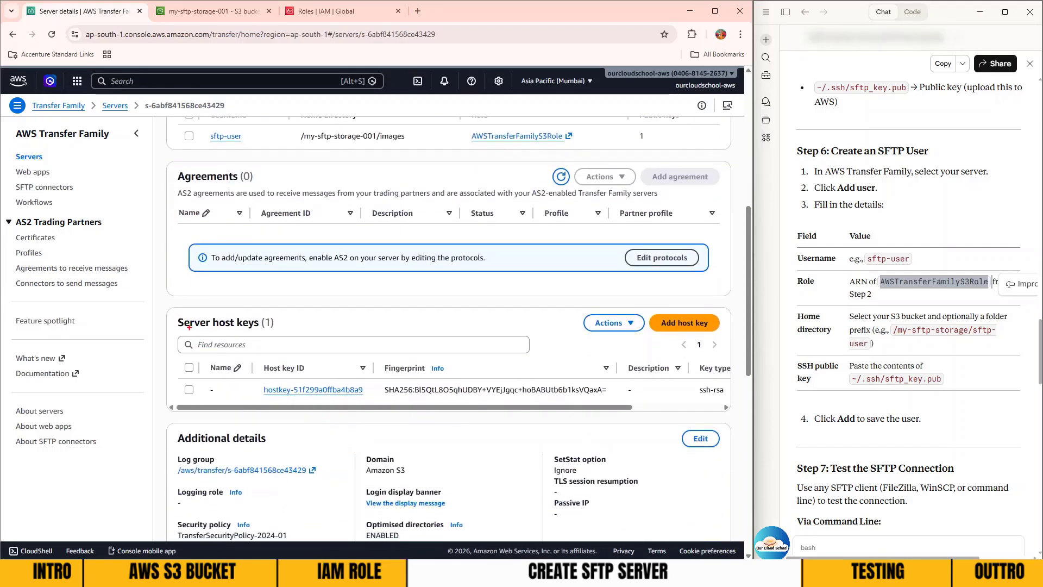
{"action": "mouse_move", "coordinate": [172, 308]}
{"action": "left_mouse_down"}
{"action": "mouse_move", "coordinate": [482, 396]}
{"action": "mouse_move", "coordinate": [592, 414]}
{"action": "mouse_move", "coordinate": [577, 408]}
{"action": "left_mouse_up"}
{"action": "scroll", "coordinate": [434, 429], "scroll_direction": "down", "scroll_amount": 2}
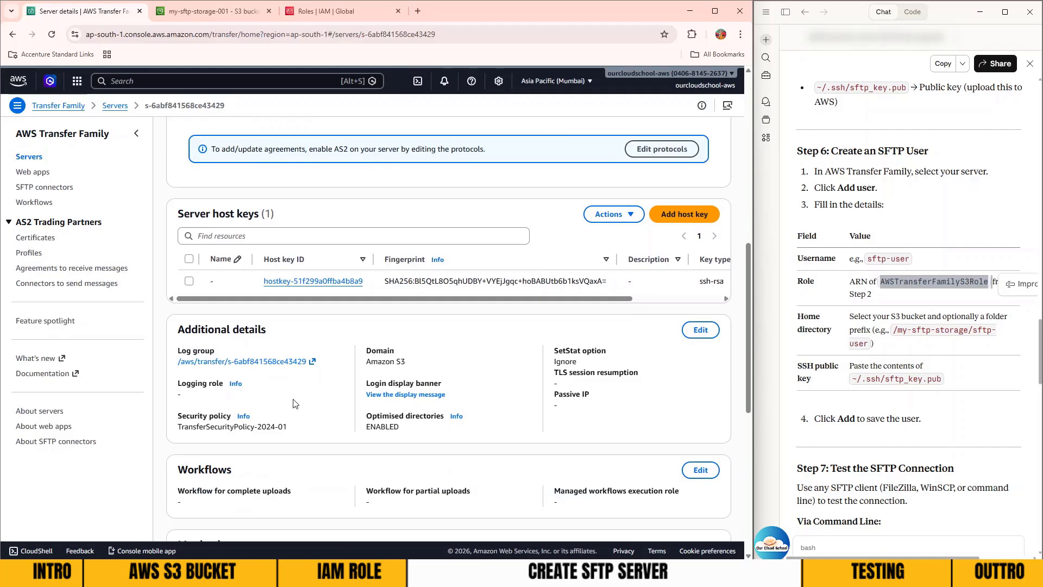
{"action": "scroll", "coordinate": [348, 402], "scroll_direction": "down", "scroll_amount": 3}
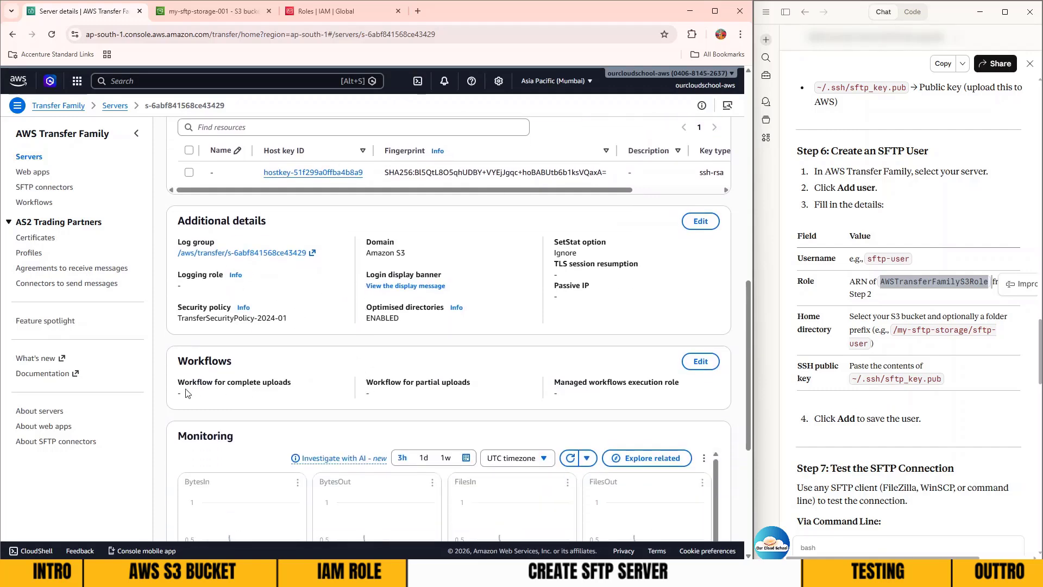
{"action": "scroll", "coordinate": [425, 387], "scroll_direction": "up", "scroll_amount": 7}
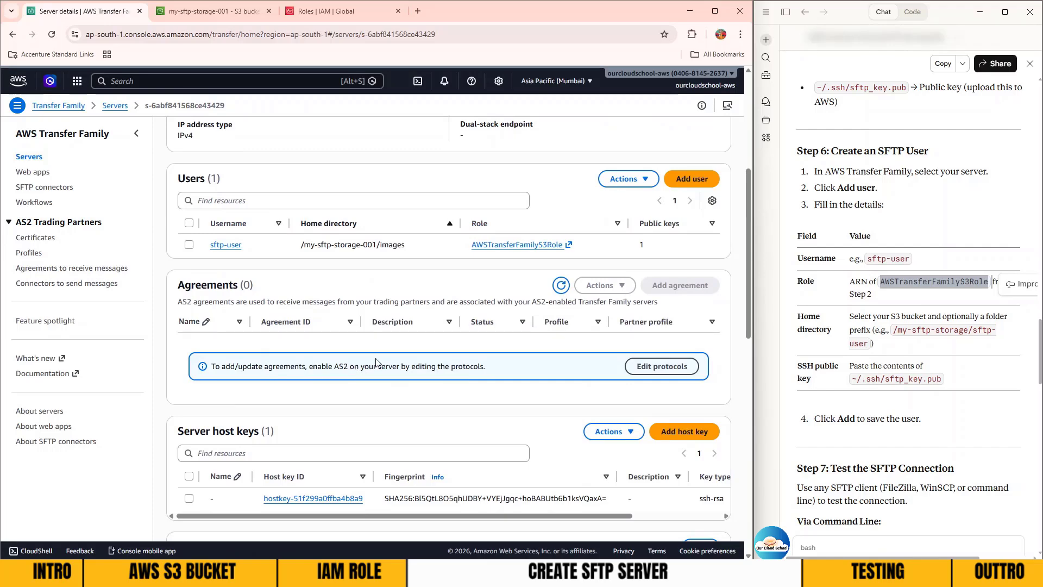
{"action": "scroll", "coordinate": [376, 362], "scroll_direction": "up", "scroll_amount": 5}
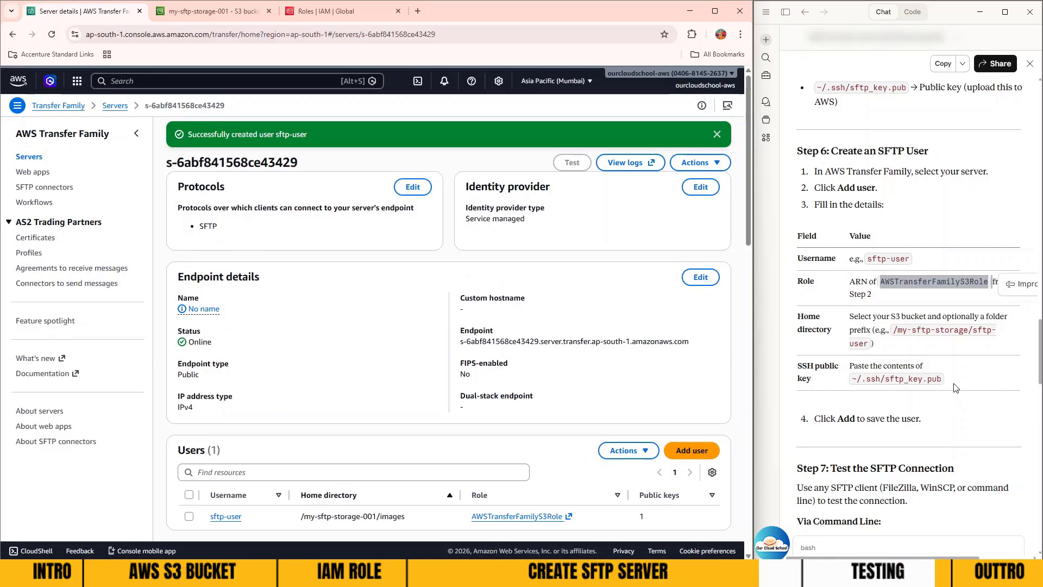
{"action": "scroll", "coordinate": [933, 401], "scroll_direction": "down", "scroll_amount": 5}
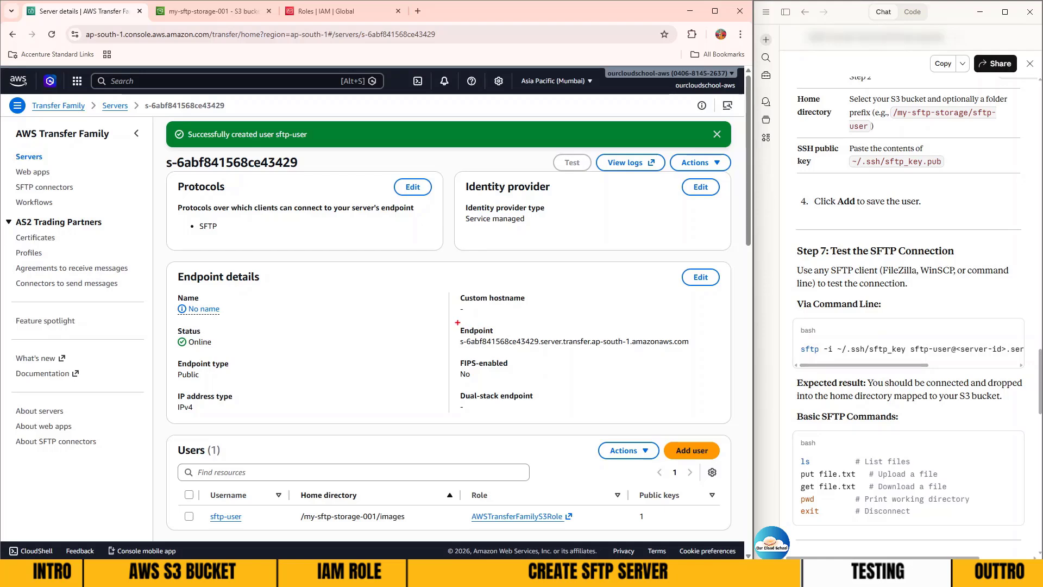
{"action": "mouse_move", "coordinate": [458, 323]}
{"action": "left_mouse_down"}
{"action": "mouse_move", "coordinate": [554, 355]}
{"action": "mouse_move", "coordinate": [709, 353]}
{"action": "left_mouse_up"}
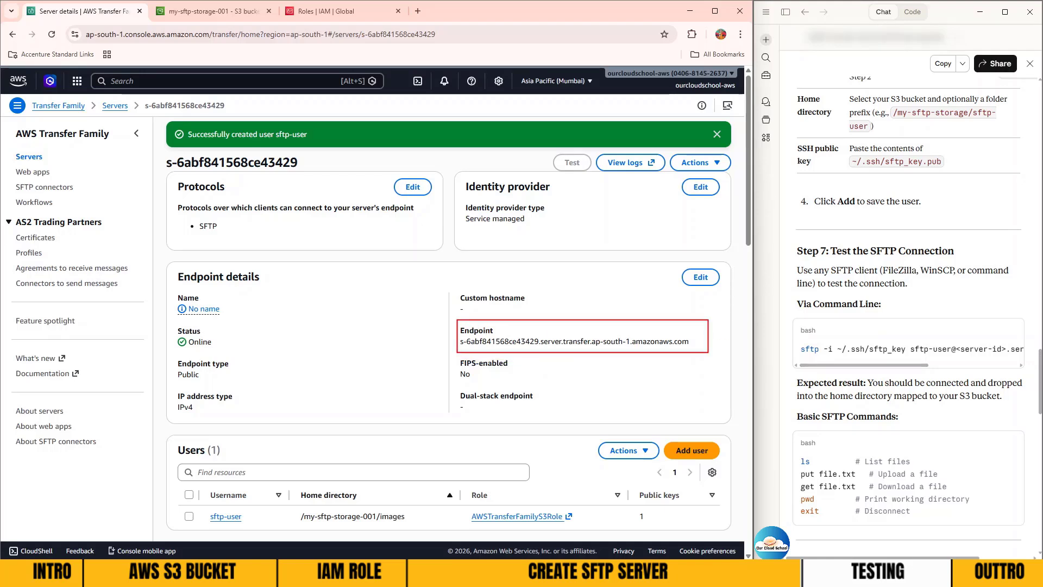
{"action": "key", "text": "Escape"}
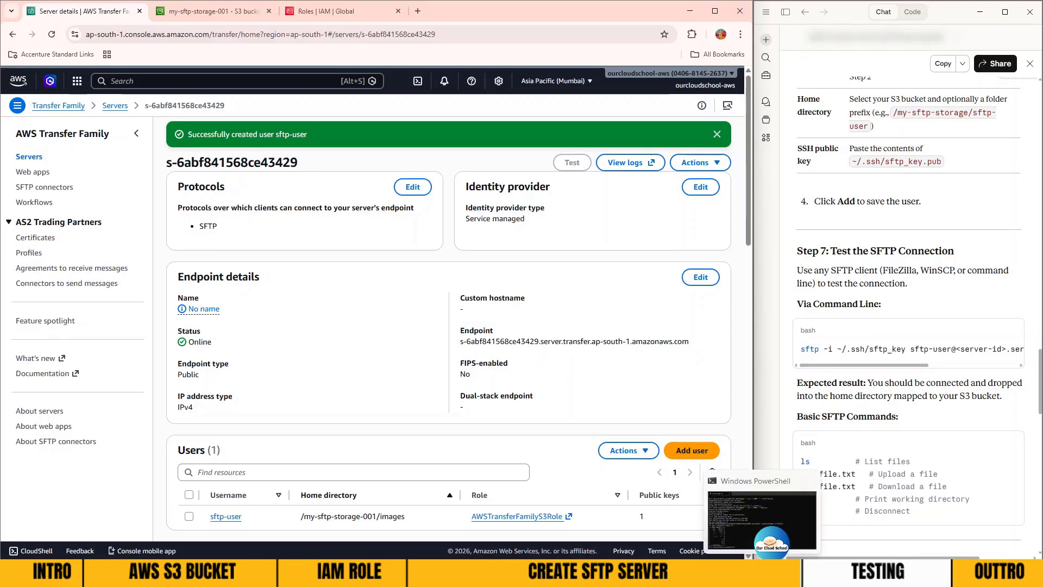
Switch to the Windows PowerShell window and clear its console
{"action": "left_click", "coordinate": [763, 574]}
{"action": "type", "text": "clear"}
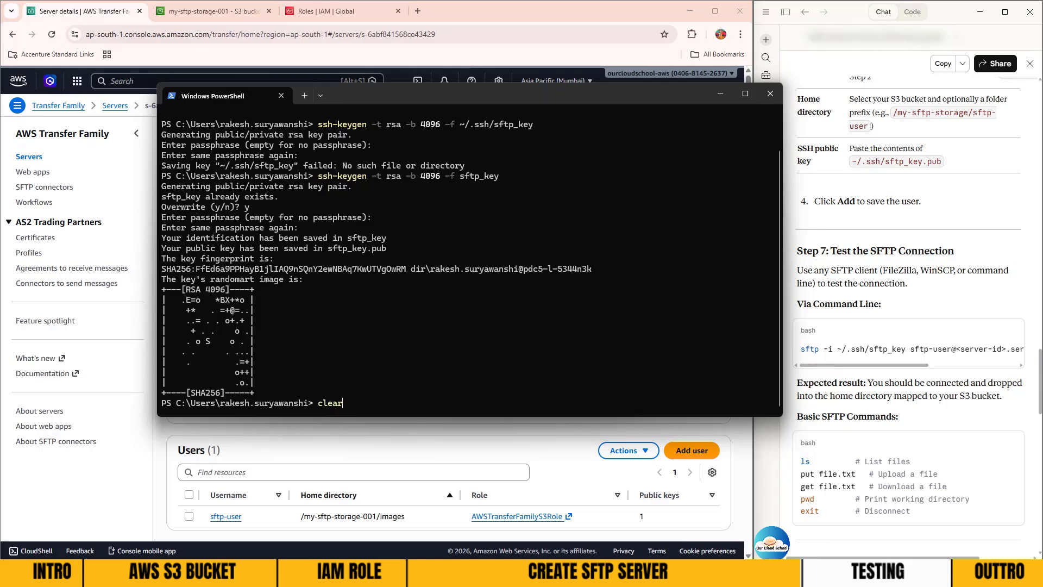
{"action": "key", "text": "Return"}
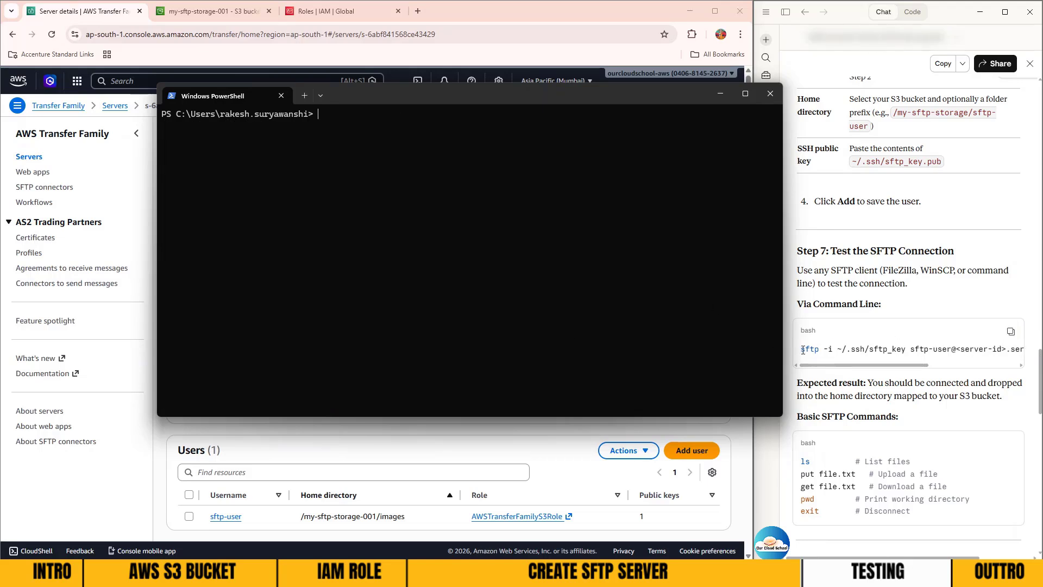
Begin the connection command with sftp -i sftp-user@, copying the command and the username from the guide
{"action": "left_click_drag", "start_coordinate": [800, 351], "coordinate": [834, 351]}
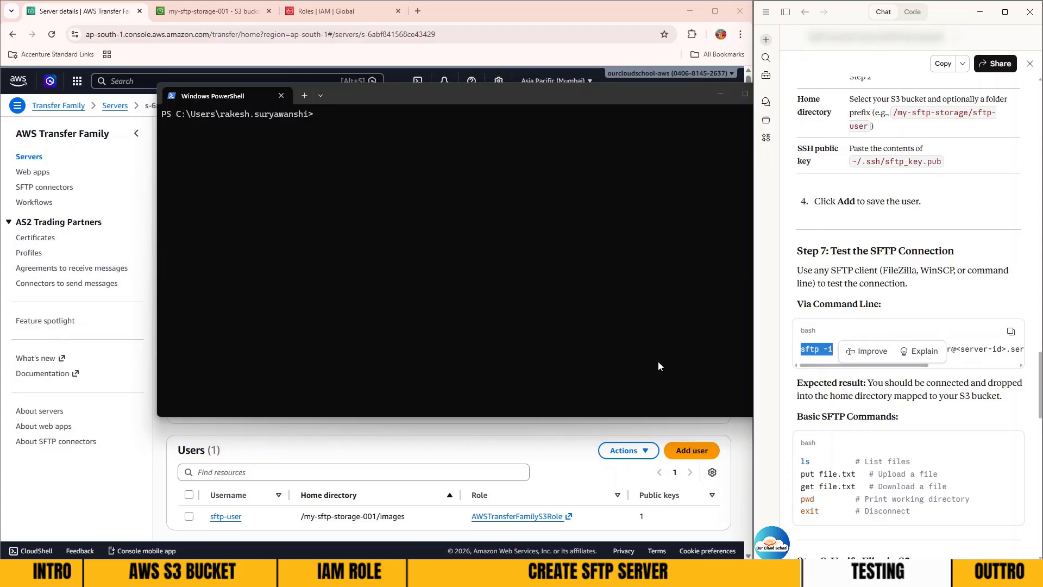
{"action": "left_click", "coordinate": [470, 226]}
{"action": "key", "text": "ctrl+v"}
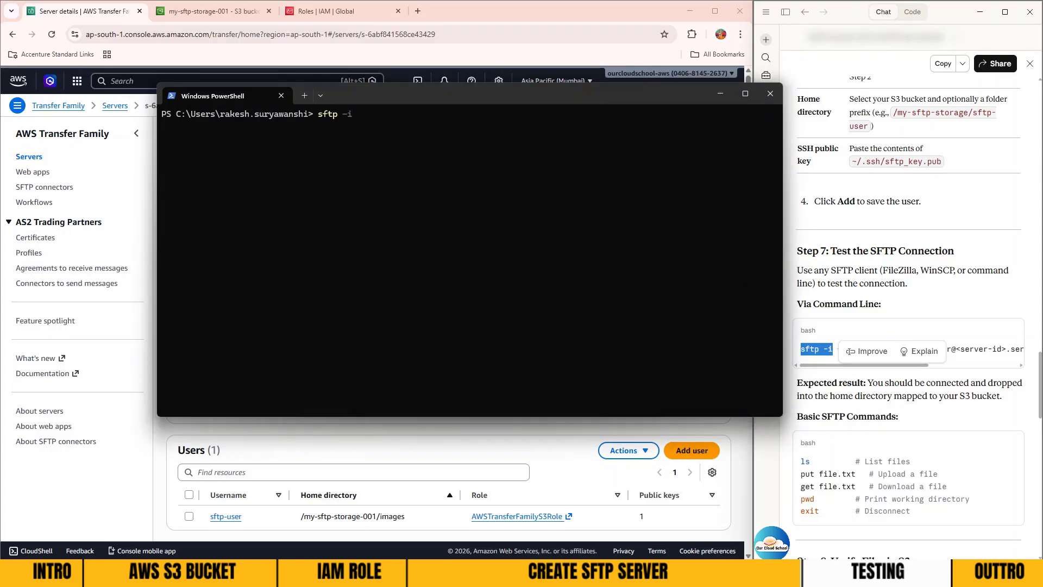
{"action": "left_click", "coordinate": [863, 281]}
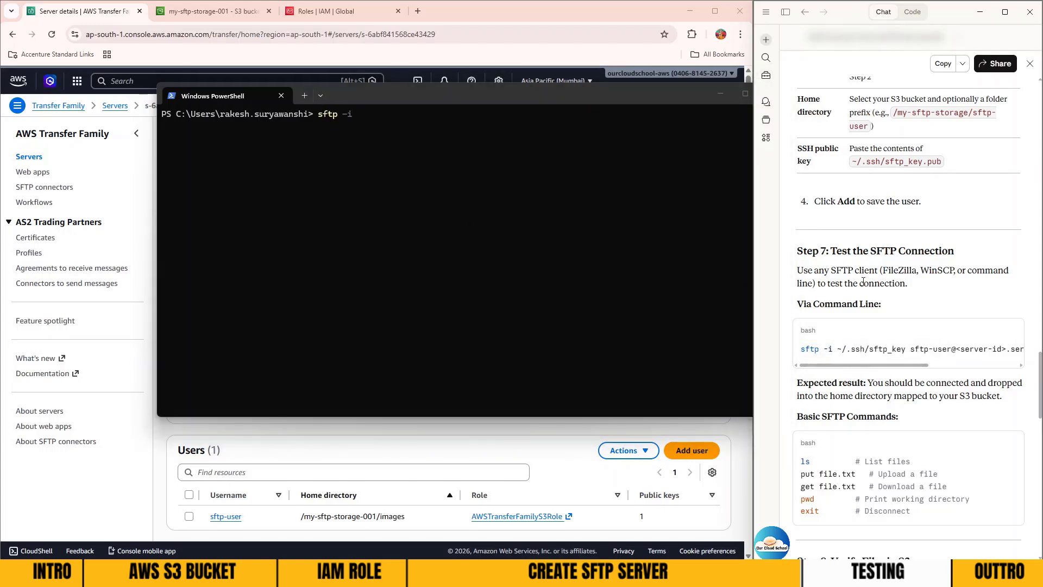
{"action": "scroll", "coordinate": [911, 194], "scroll_direction": "up", "scroll_amount": 2}
{"action": "left_click_drag", "start_coordinate": [867, 150], "coordinate": [914, 158]}
{"action": "key", "text": "ctrl+c"}
{"action": "left_click", "coordinate": [536, 184]}
{"action": "key", "text": "ctrl+v"}
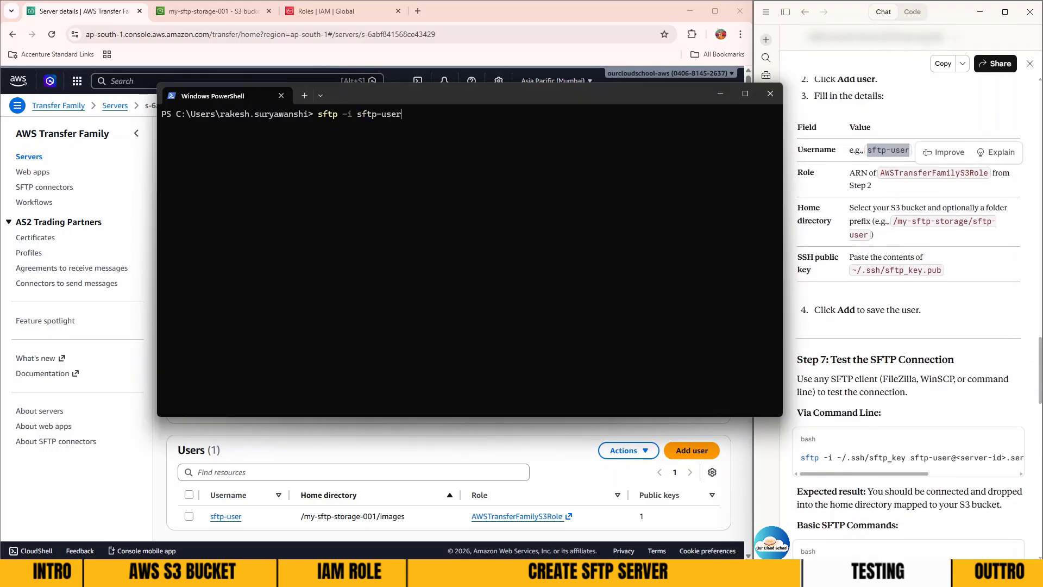
{"action": "type", "text": "@"}
Copy the endpoint s-6abf841568ce43429.server.transfer.ap-south-1.amazonaws.com from the server details as the host, insert sftp_key as the identity file, and run the command
{"action": "left_click", "coordinate": [448, 423]}
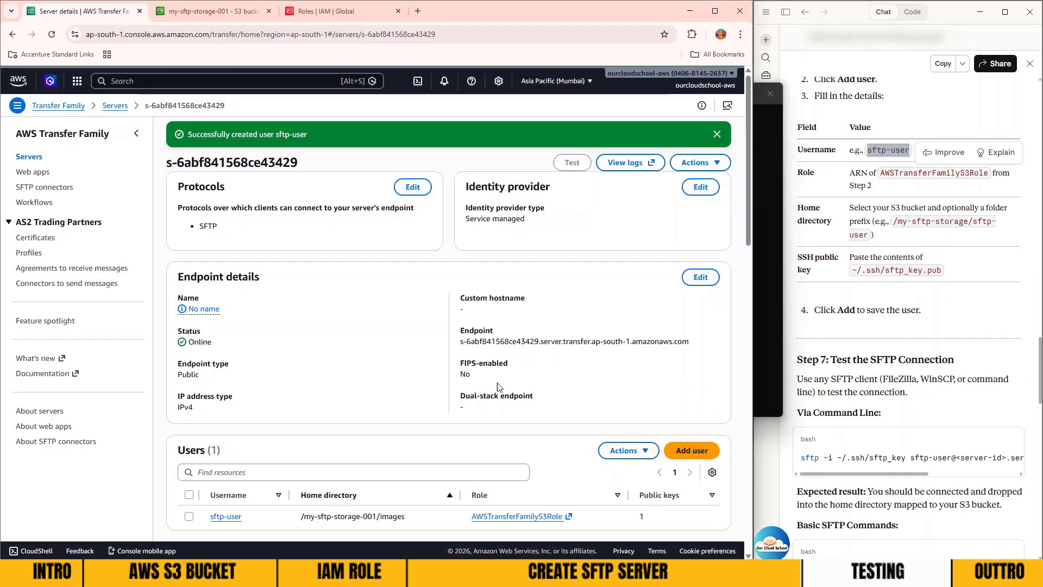
{"action": "triple_click", "coordinate": [576, 341]}
{"action": "key", "text": "ctrl+c"}
{"action": "key", "text": "alt+Tab"}
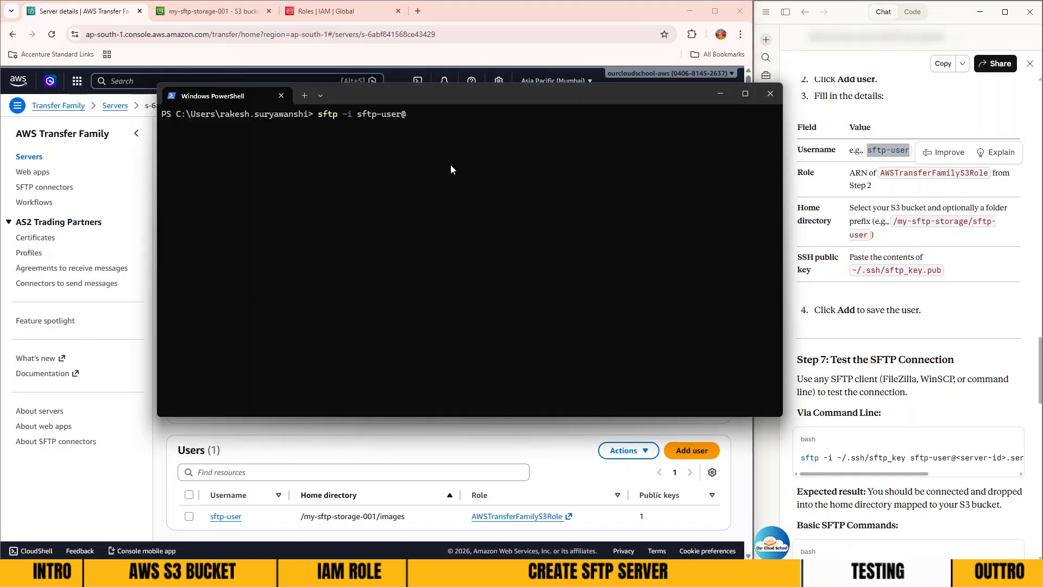
{"action": "key", "text": "ctrl+v"}
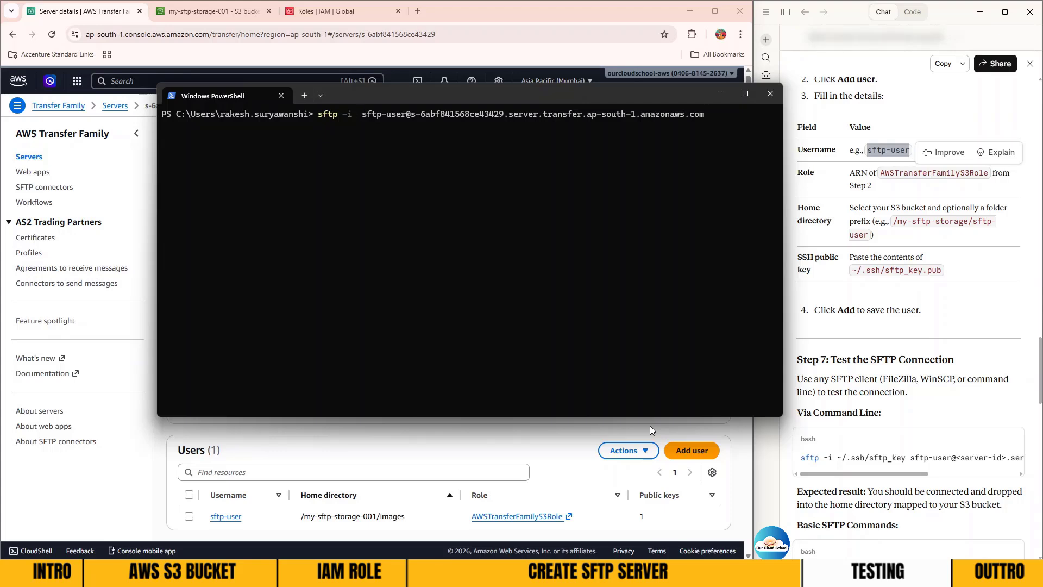
{"action": "type", "text": "sftp_"}
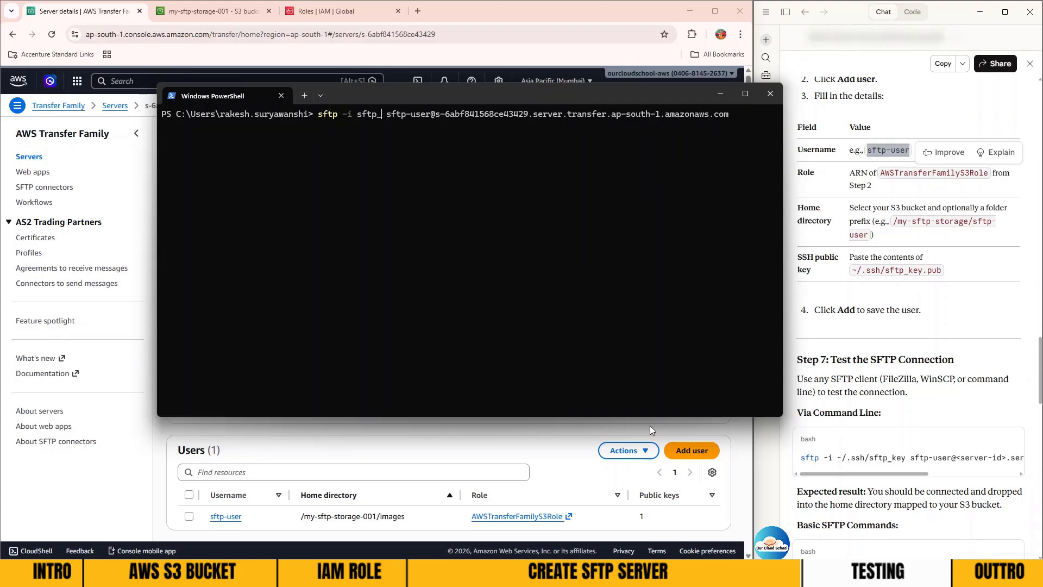
{"action": "type", "text": "key"}
{"action": "key", "text": "Return"}
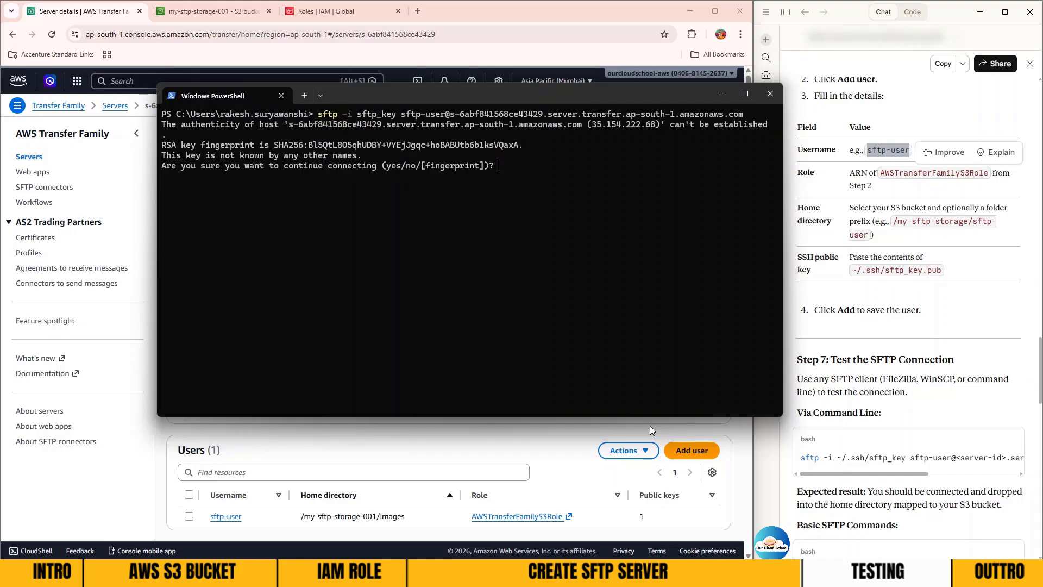
Accept the server's host key with yes and enter ls in the SFTP session to list the files
{"action": "type", "text": "yes"}
{"action": "key", "text": "Return"}
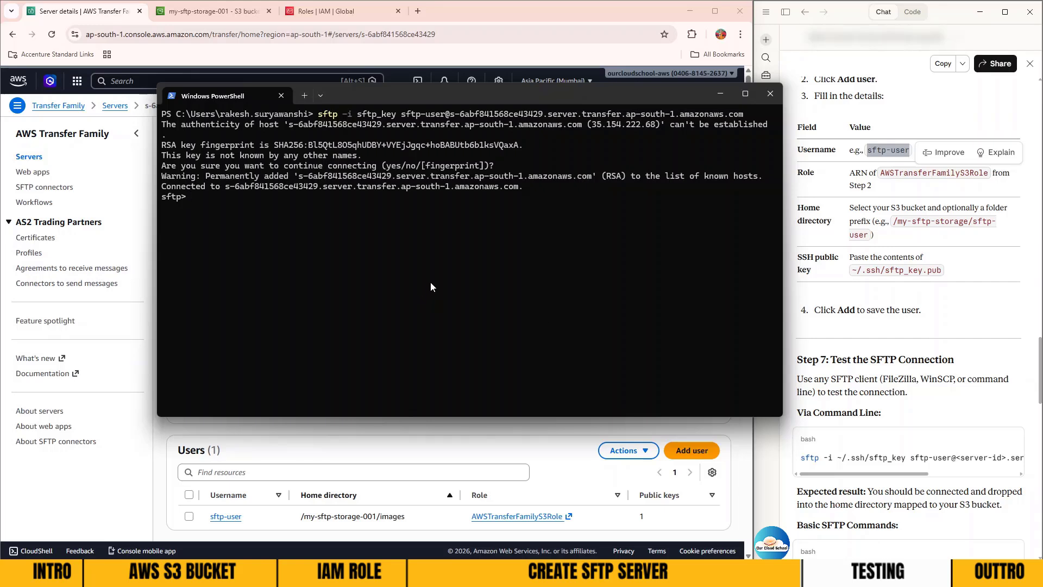
{"action": "type", "text": "ls"}
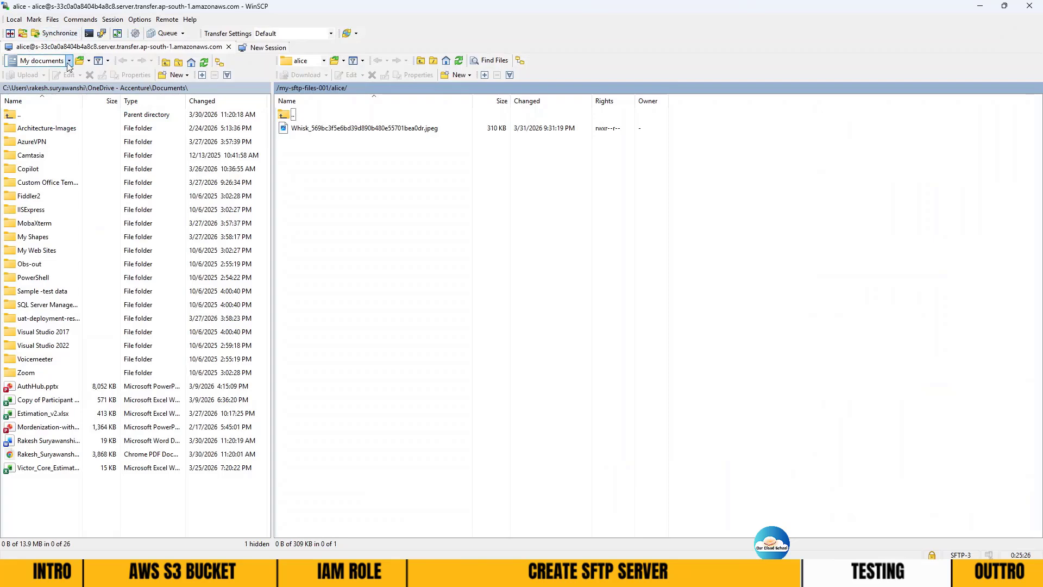
Start a new SFTP session in WinSCP and set its host name to the endpoint copied from the server details
{"action": "left_click", "coordinate": [34, 61]}
{"action": "left_click", "coordinate": [38, 80]}
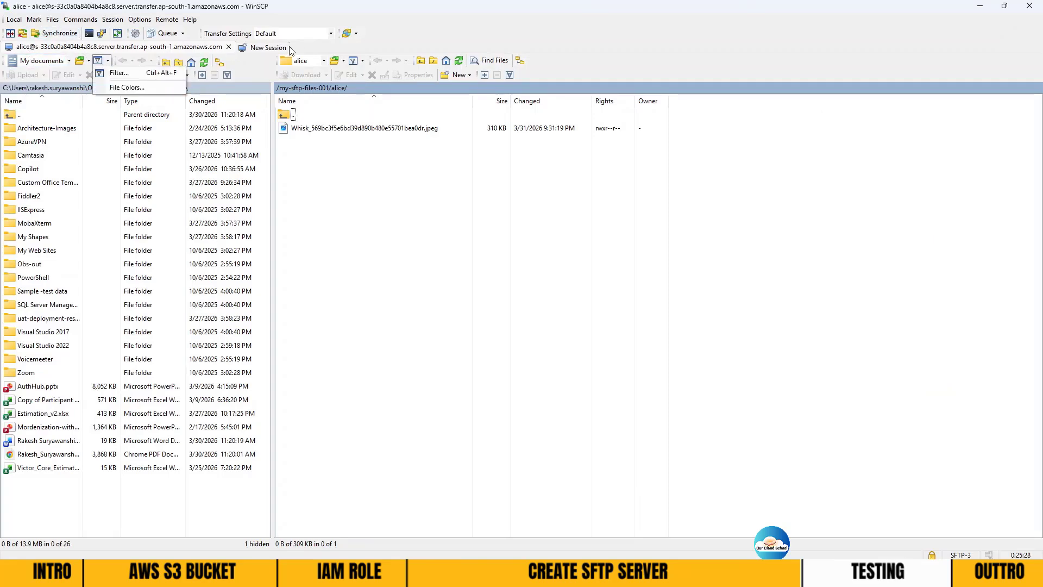
{"action": "left_click", "coordinate": [266, 48]}
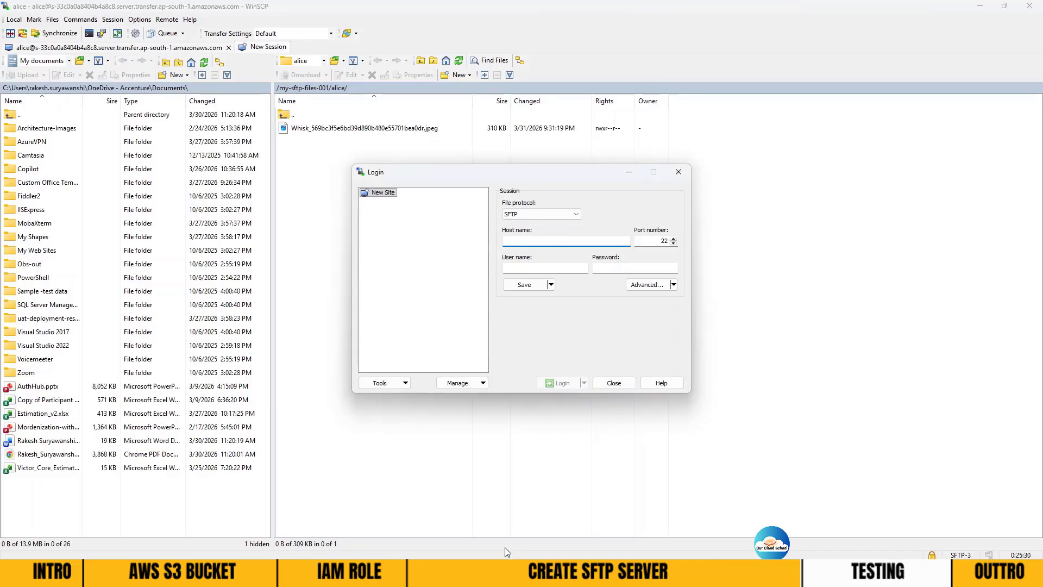
{"action": "left_click", "coordinate": [696, 573]}
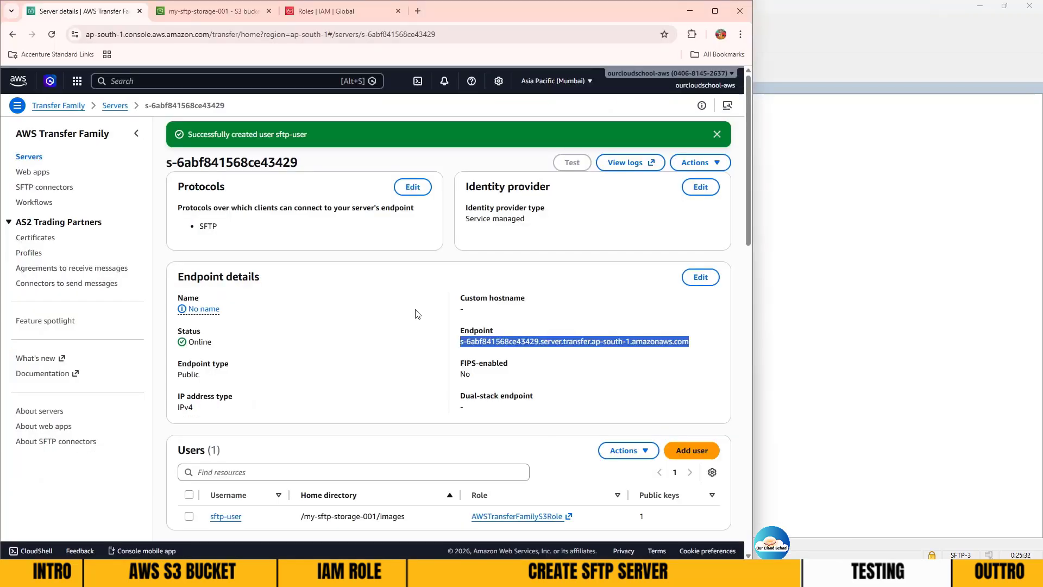
{"action": "key", "text": "ctrl+c"}
{"action": "key", "text": "alt+Tab"}
{"action": "key", "text": "ctrl+v"}
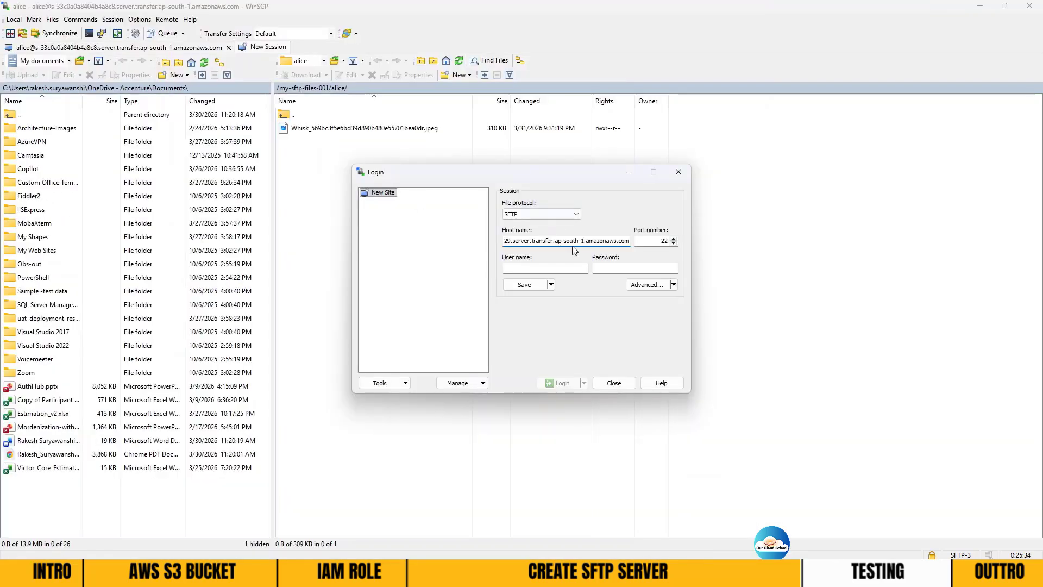
Set the new session's user name to sftp-user, using the username copied from the guide
{"action": "left_click", "coordinate": [561, 267]}
{"action": "key", "text": "alt+Tab"}
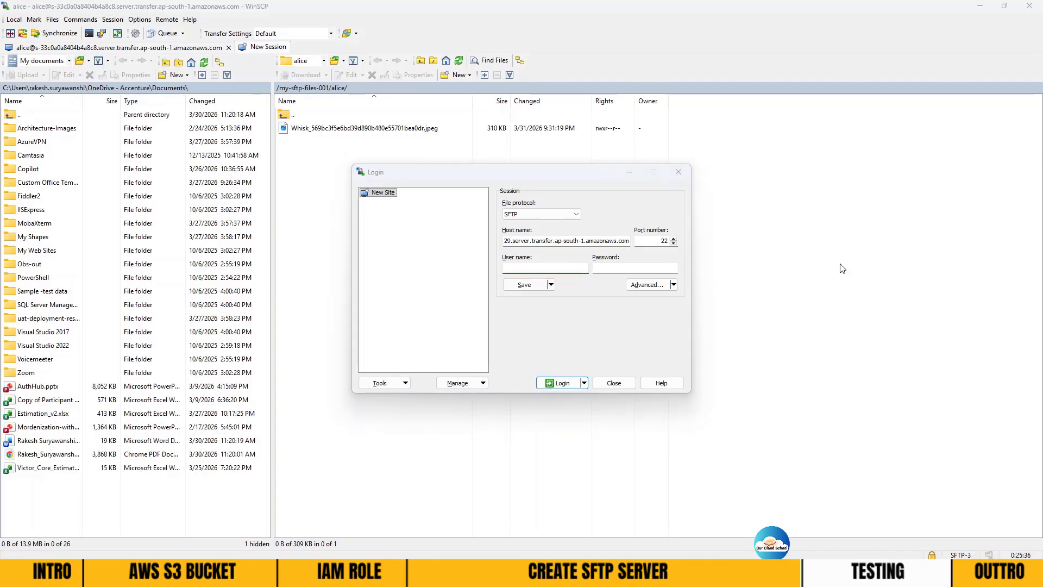
{"action": "key", "text": "alt+Tab"}
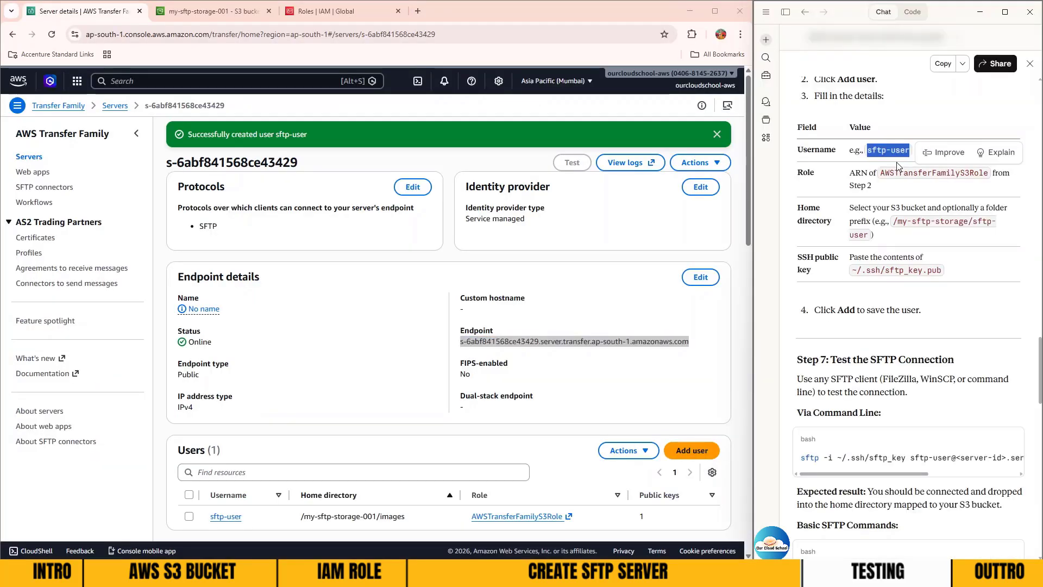
{"action": "key", "text": "alt+Tab"}
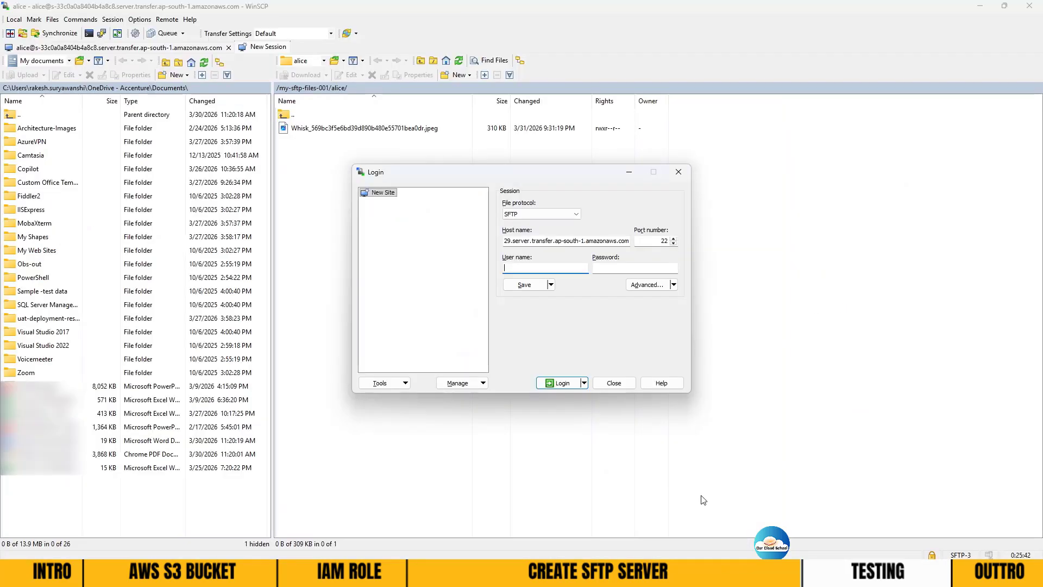
{"action": "key", "text": "ctrl+v"}
In the session's advanced SSH authentication settings, show all file types and choose sftp_key as the private key file
{"action": "left_click", "coordinate": [674, 285]}
{"action": "left_click", "coordinate": [675, 304]}
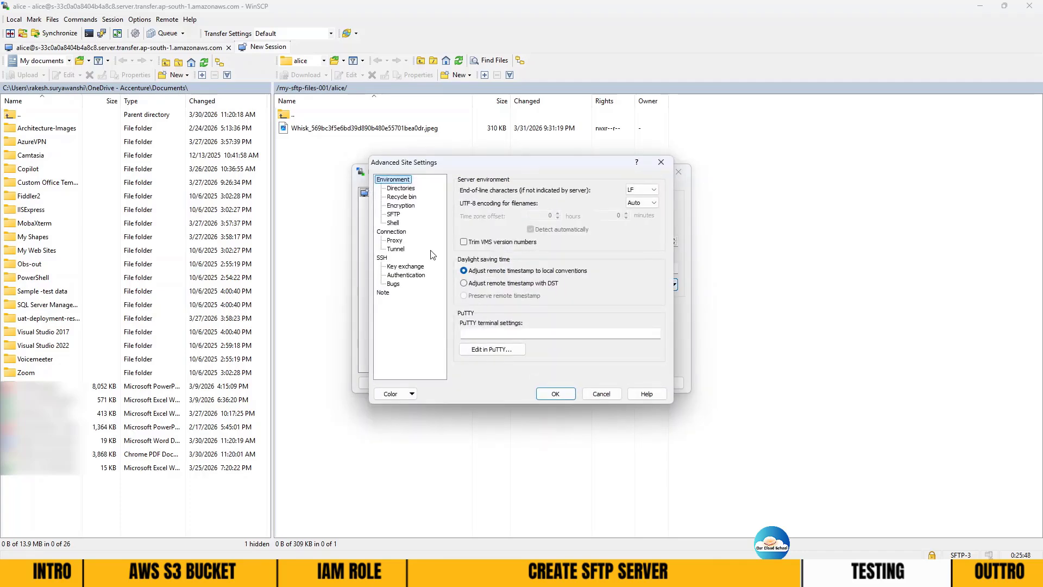
{"action": "left_click", "coordinate": [406, 267]}
{"action": "left_click", "coordinate": [406, 275]}
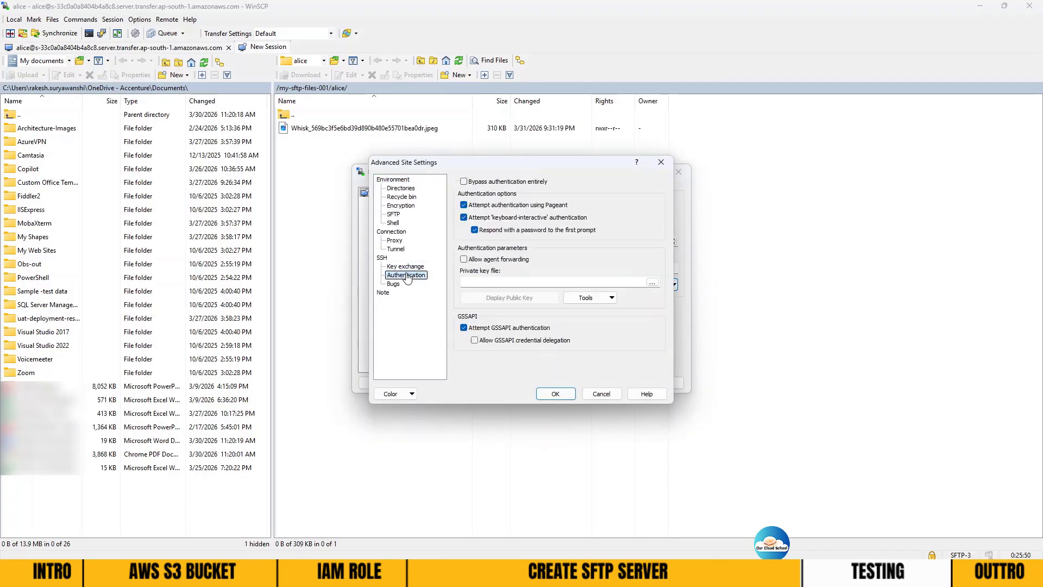
{"action": "left_click", "coordinate": [654, 282]}
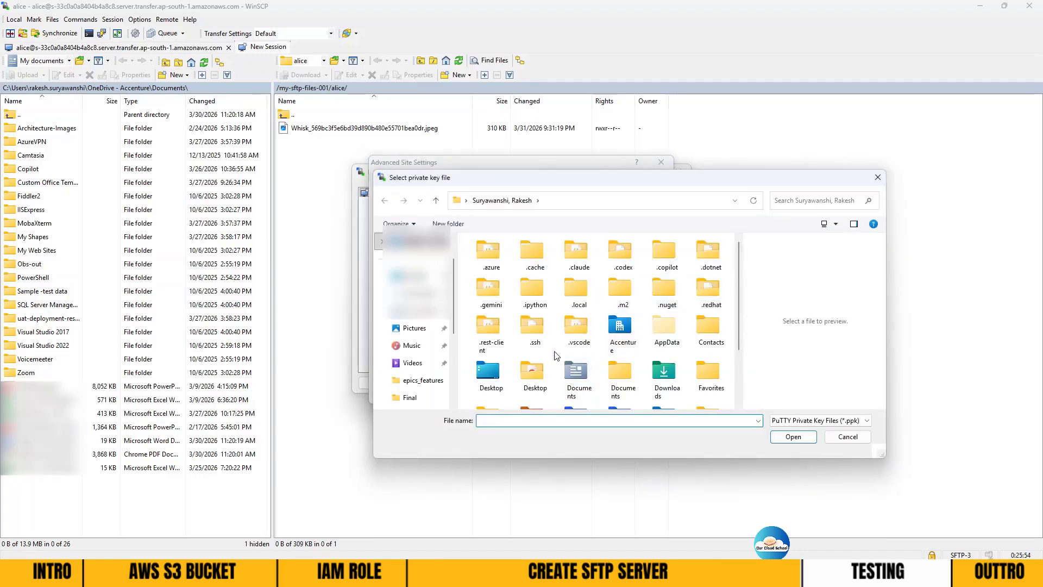
{"action": "left_click", "coordinate": [832, 422]}
{"action": "left_click", "coordinate": [789, 447]}
{"action": "scroll", "coordinate": [612, 357], "scroll_direction": "down", "scroll_amount": 1}
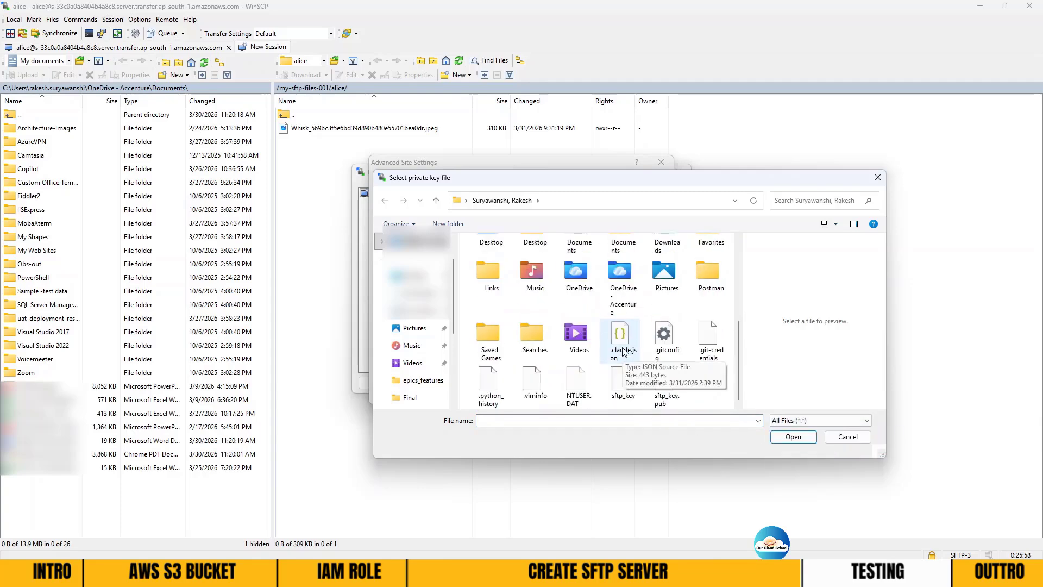
{"action": "left_click", "coordinate": [630, 401]}
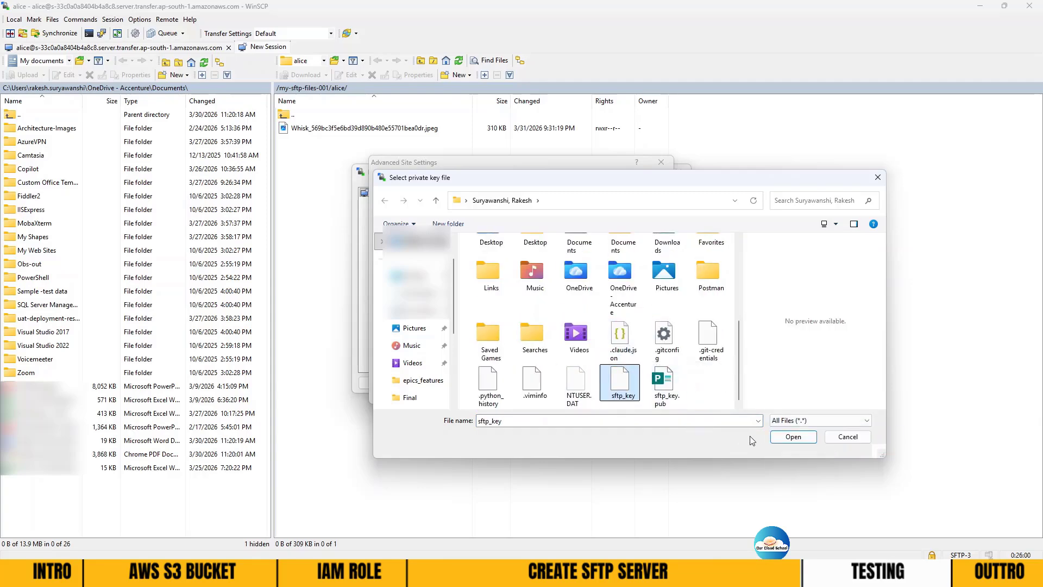
{"action": "left_click", "coordinate": [791, 437]}
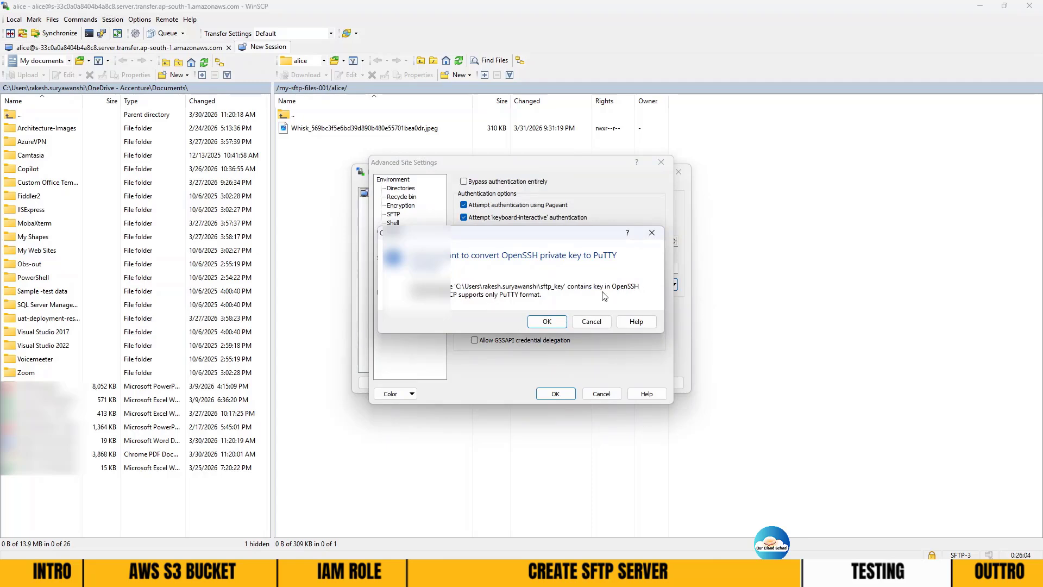
Convert the OpenSSH private key to PuTTY format, save it as sftp_key.ppk, and accept the advanced site settings
{"action": "left_click", "coordinate": [545, 322]}
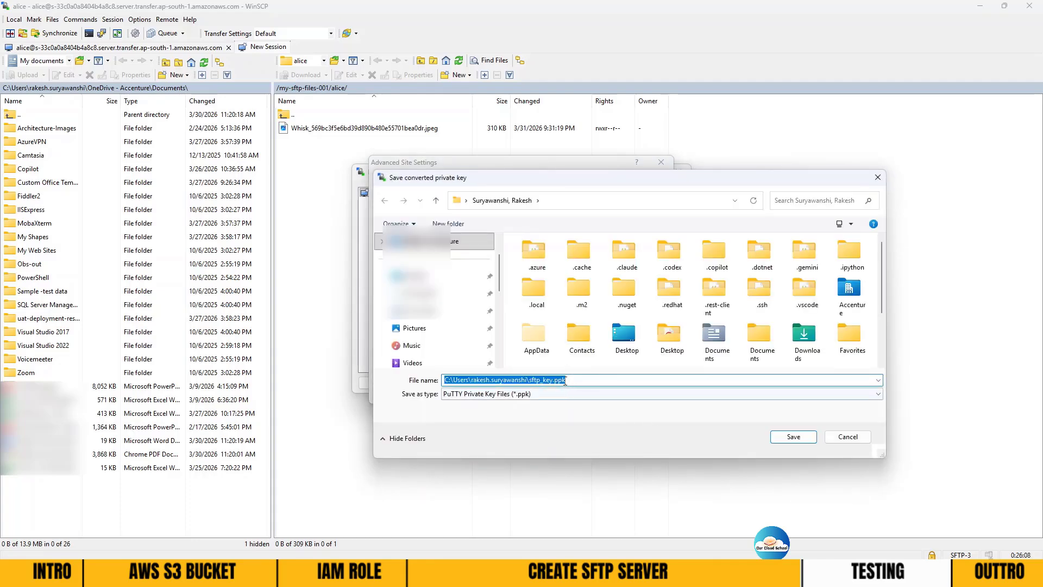
{"action": "left_click", "coordinate": [799, 437]}
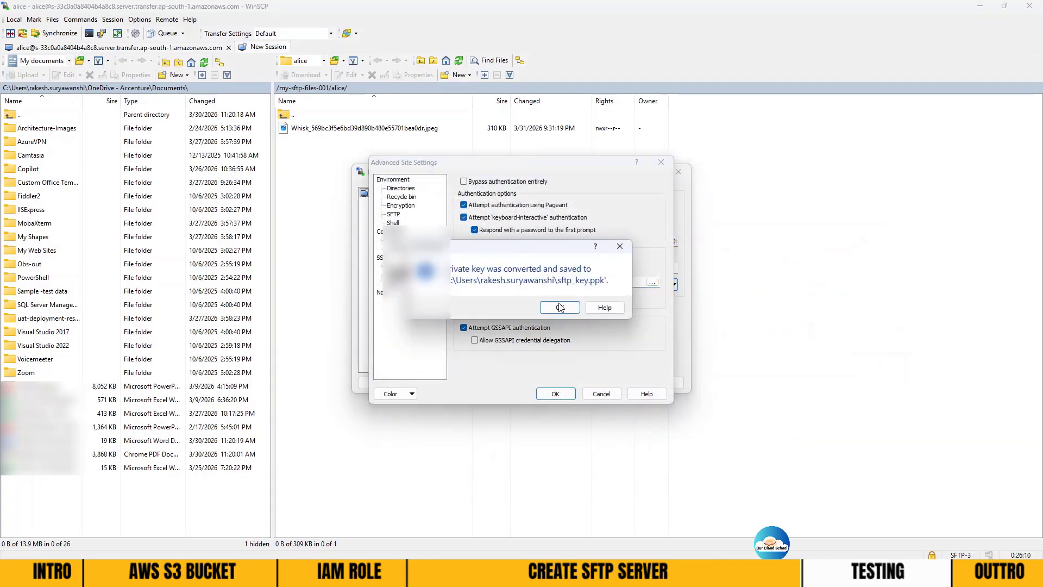
{"action": "left_click", "coordinate": [561, 308]}
{"action": "left_click", "coordinate": [557, 393]}
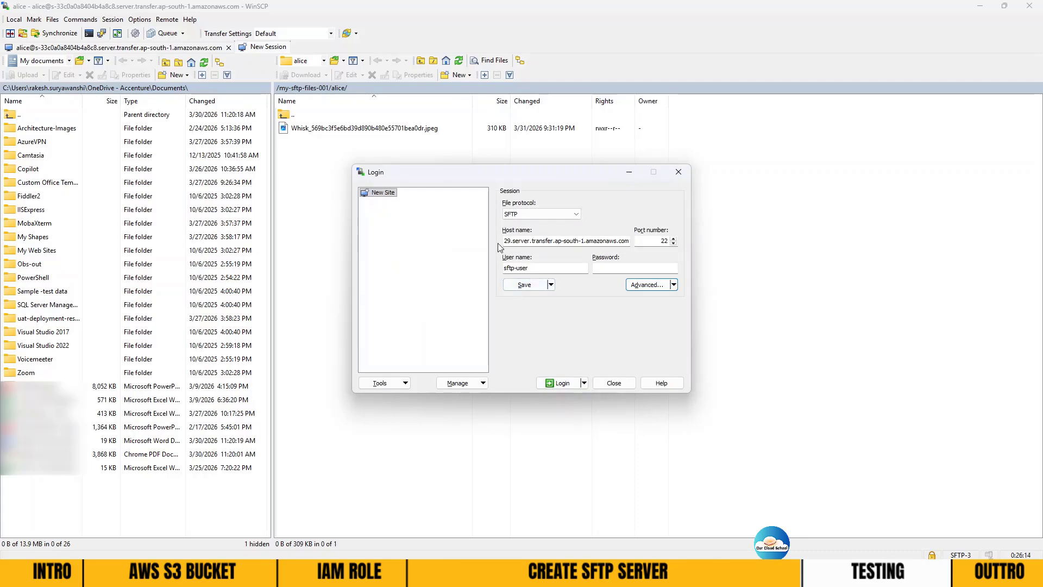
Log in to the SFTP server as sftp-user and accept its host key into the cache
{"action": "left_click", "coordinate": [560, 383]}
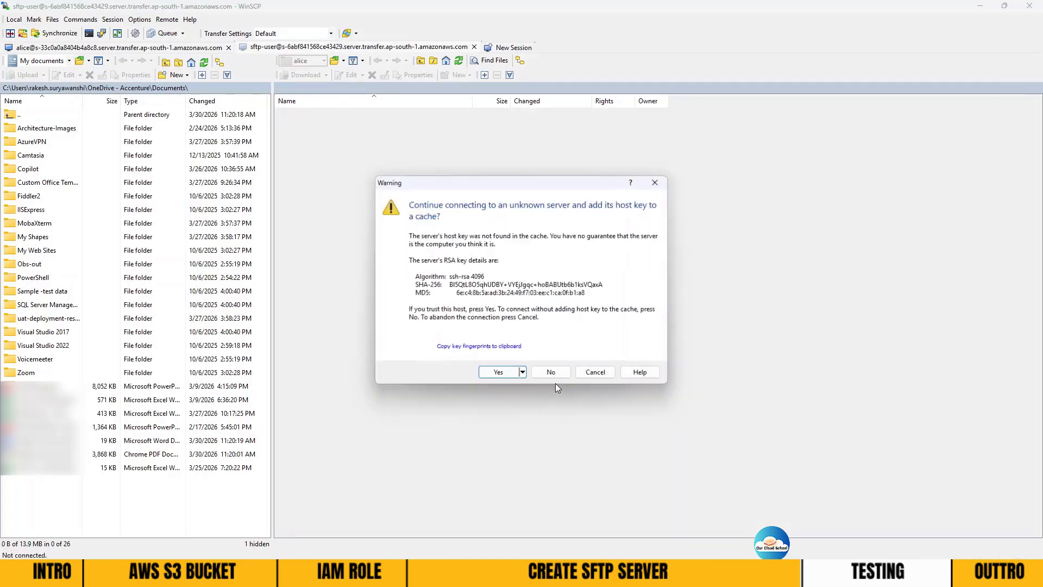
{"action": "left_click", "coordinate": [501, 374]}
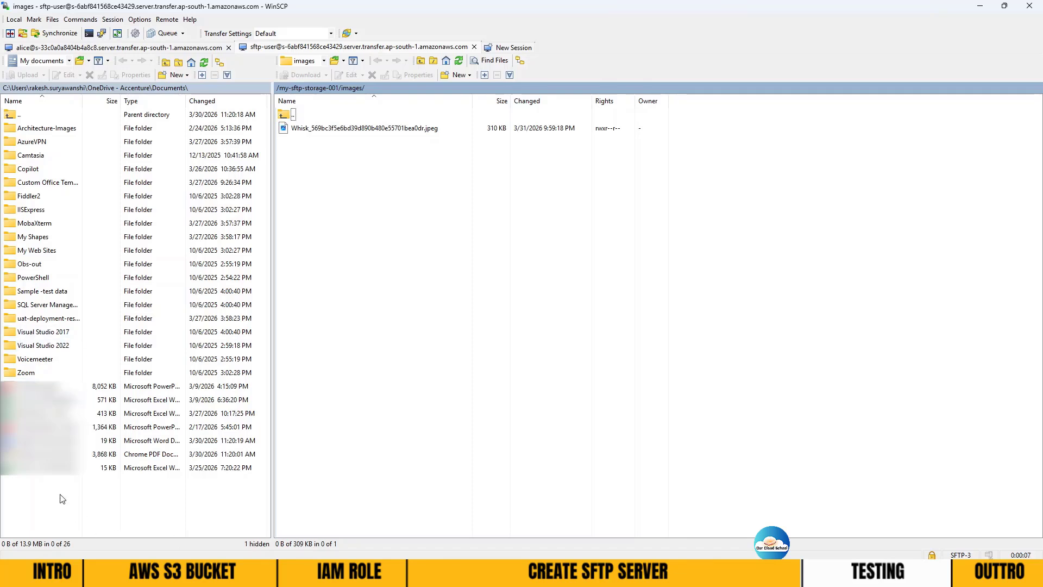
Upload Integration-001-API Integration.drawio.png from the local Architecture-Images folder to the remote /my-sftp-storage-001/images/ folder
{"action": "double_click", "coordinate": [38, 129]}
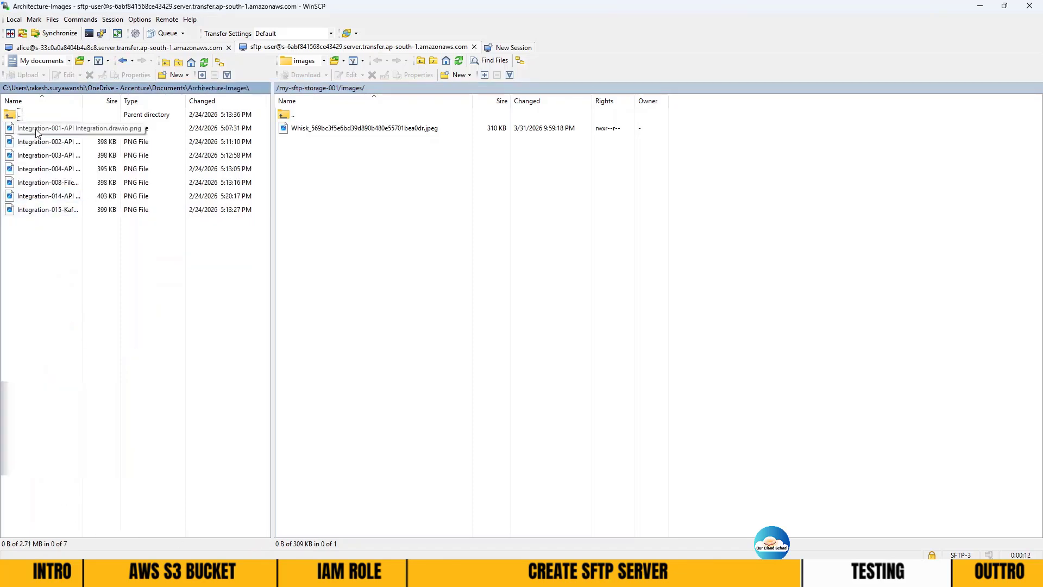
{"action": "left_click_drag", "start_coordinate": [36, 130], "coordinate": [357, 155]}
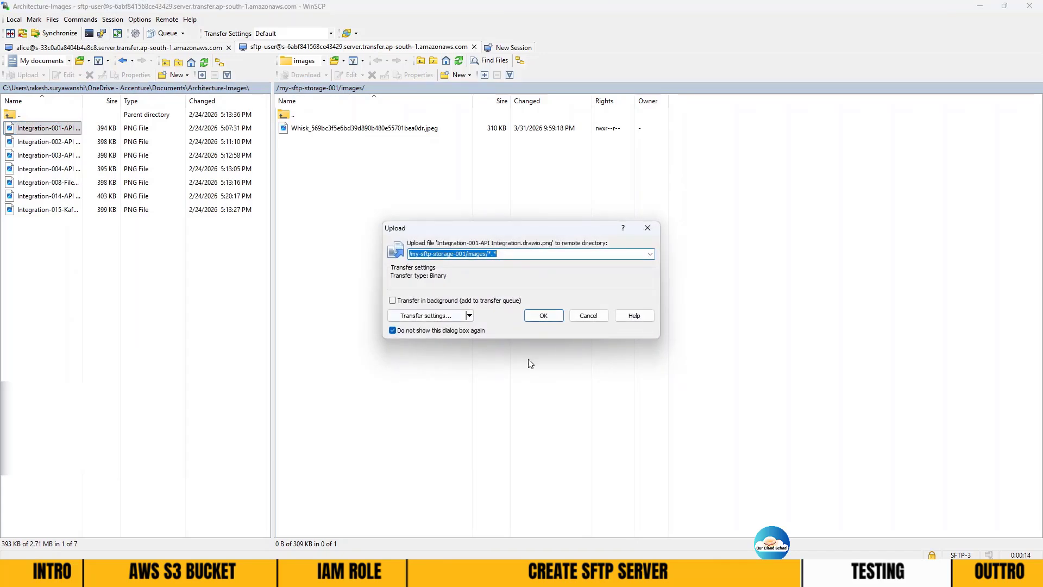
{"action": "left_click", "coordinate": [549, 318]}
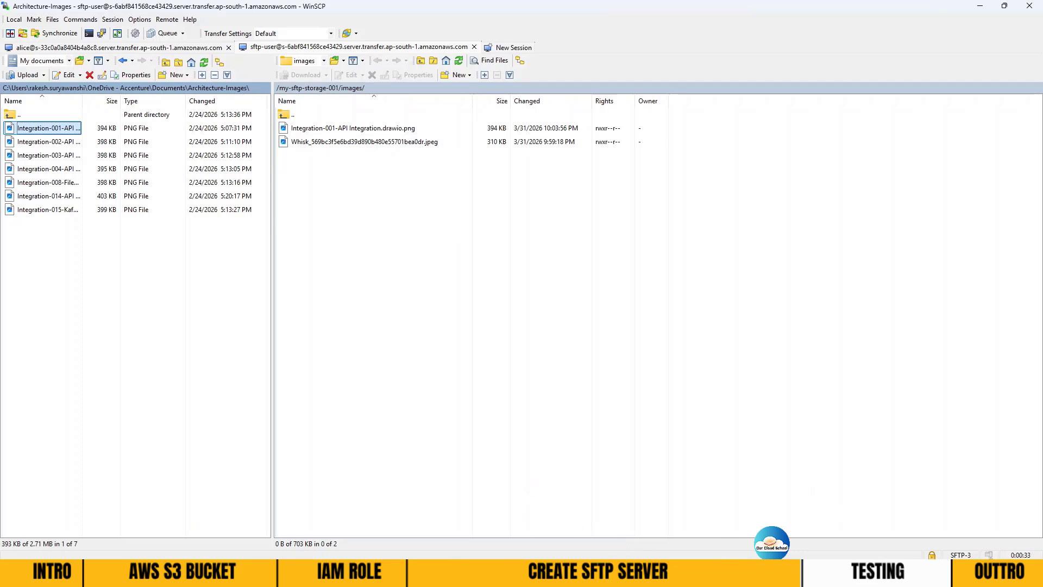
Switch to the AWS console in the browser and refresh the images folder of my-sftp-storage-001 to check for the uploaded file
{"action": "mouse_move", "coordinate": [761, 575]}
{"action": "left_click", "coordinate": [686, 526]}
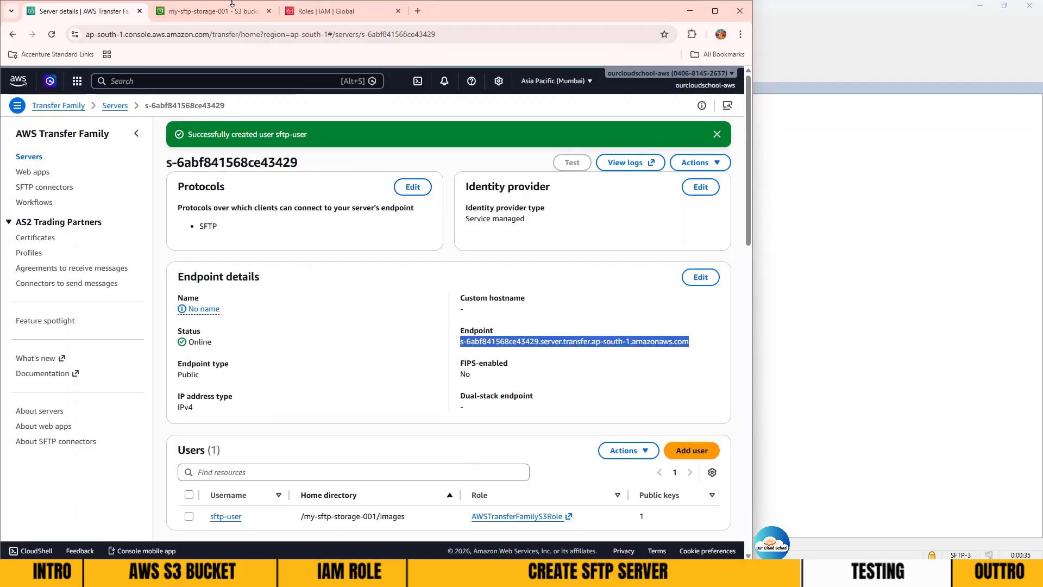
{"action": "left_click", "coordinate": [213, 11]}
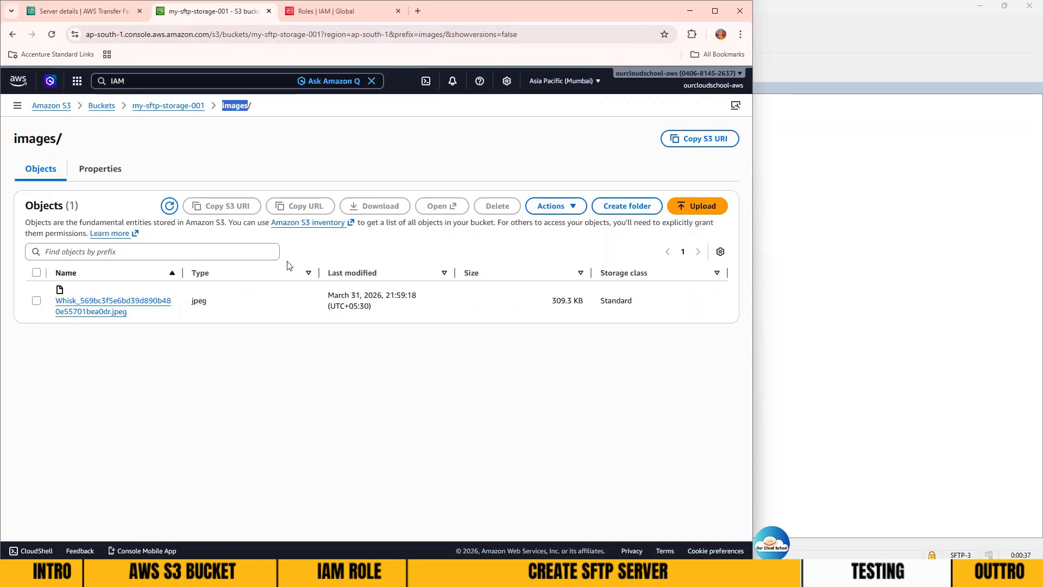
{"action": "left_click", "coordinate": [169, 206]}
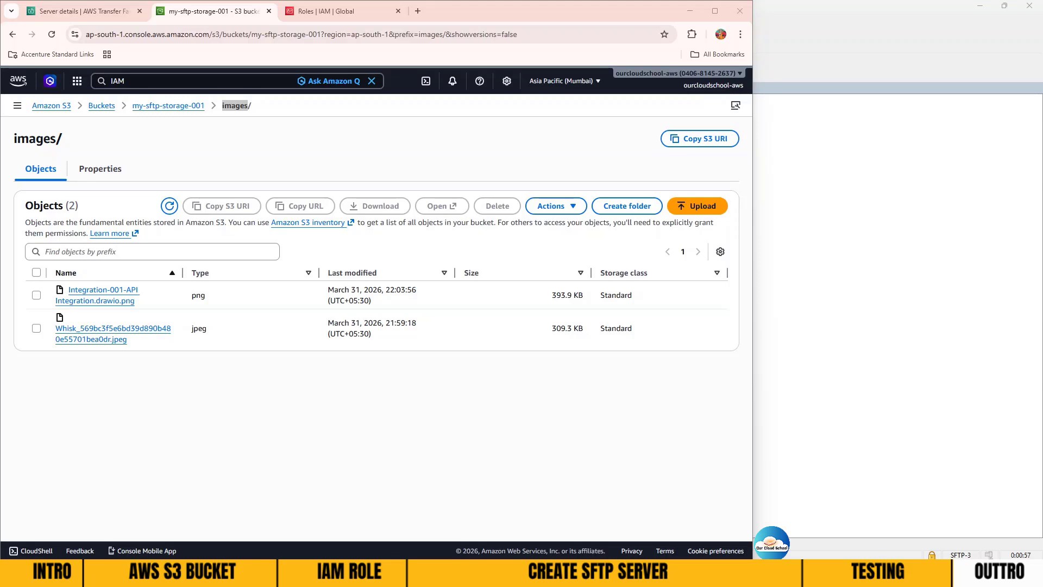
Review the guide's sections on testing the SFTP connection, basic SFTP commands, and verifying files in S3
{"action": "scroll", "coordinate": [933, 325], "scroll_direction": "down", "scroll_amount": 1}
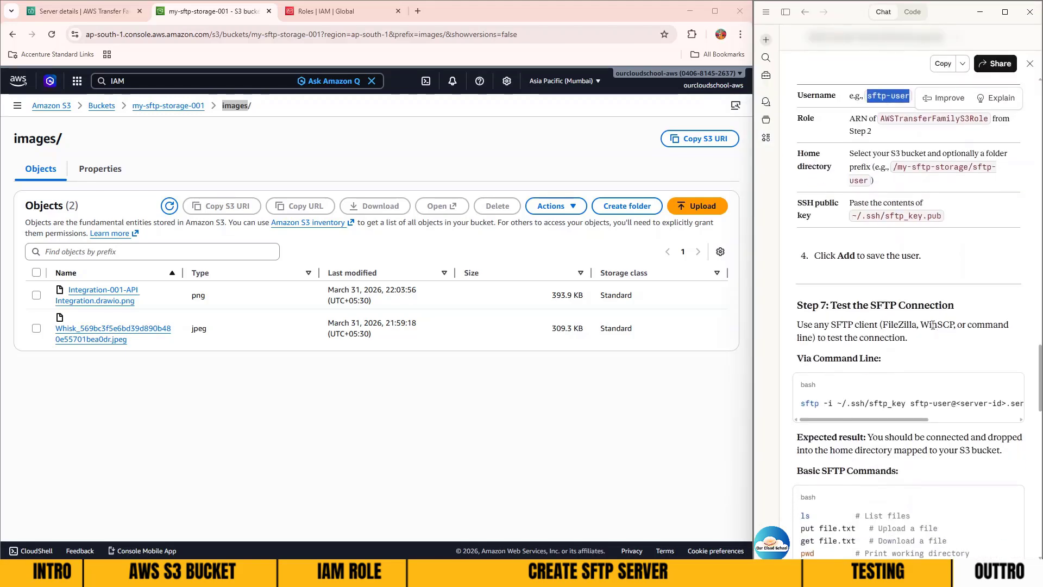
{"action": "scroll", "coordinate": [932, 325], "scroll_direction": "down", "scroll_amount": 1}
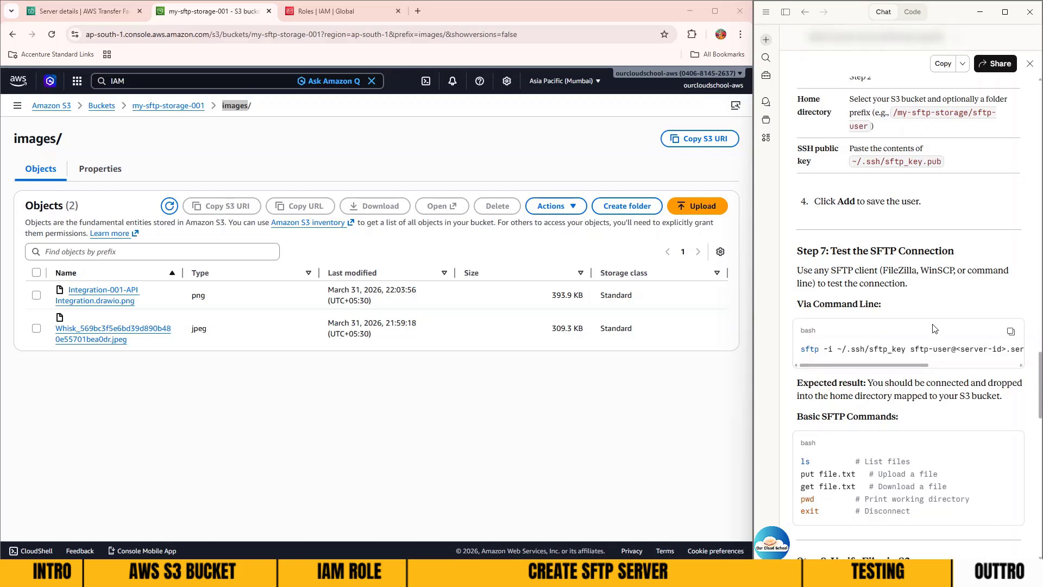
{"action": "scroll", "coordinate": [933, 329], "scroll_direction": "down", "scroll_amount": 2}
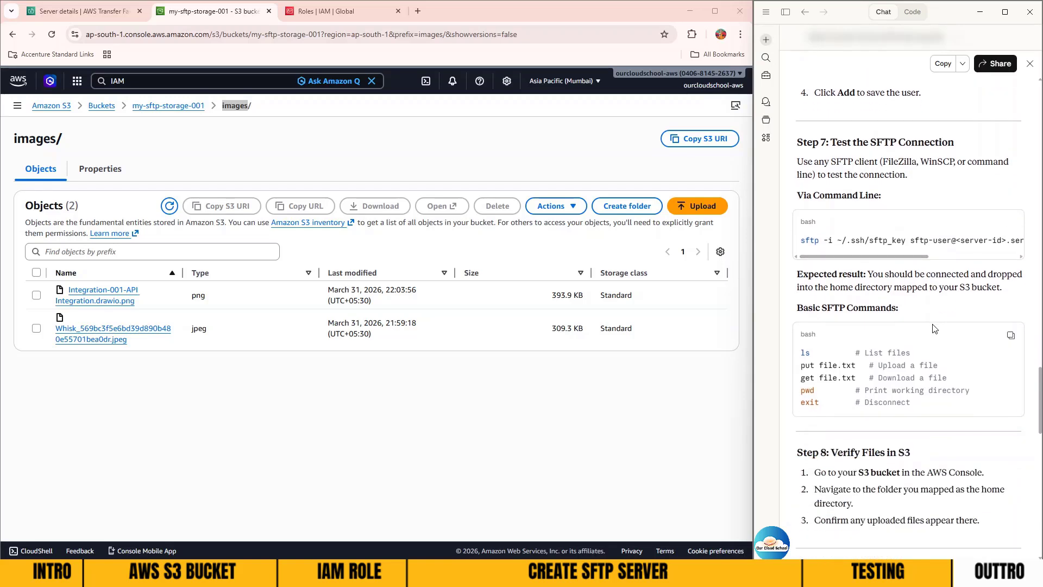
{"action": "scroll", "coordinate": [934, 328], "scroll_direction": "down", "scroll_amount": 2}
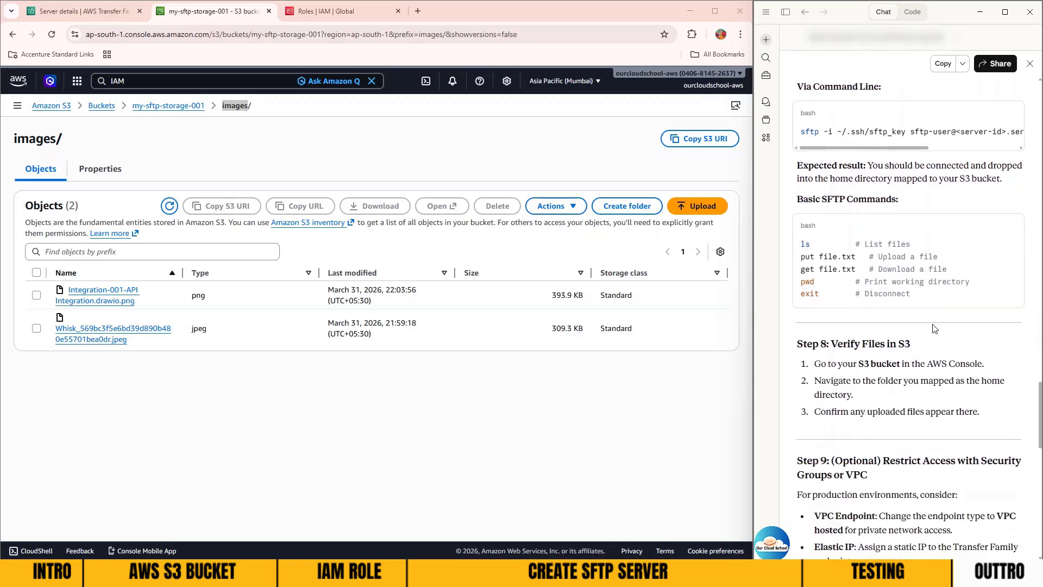